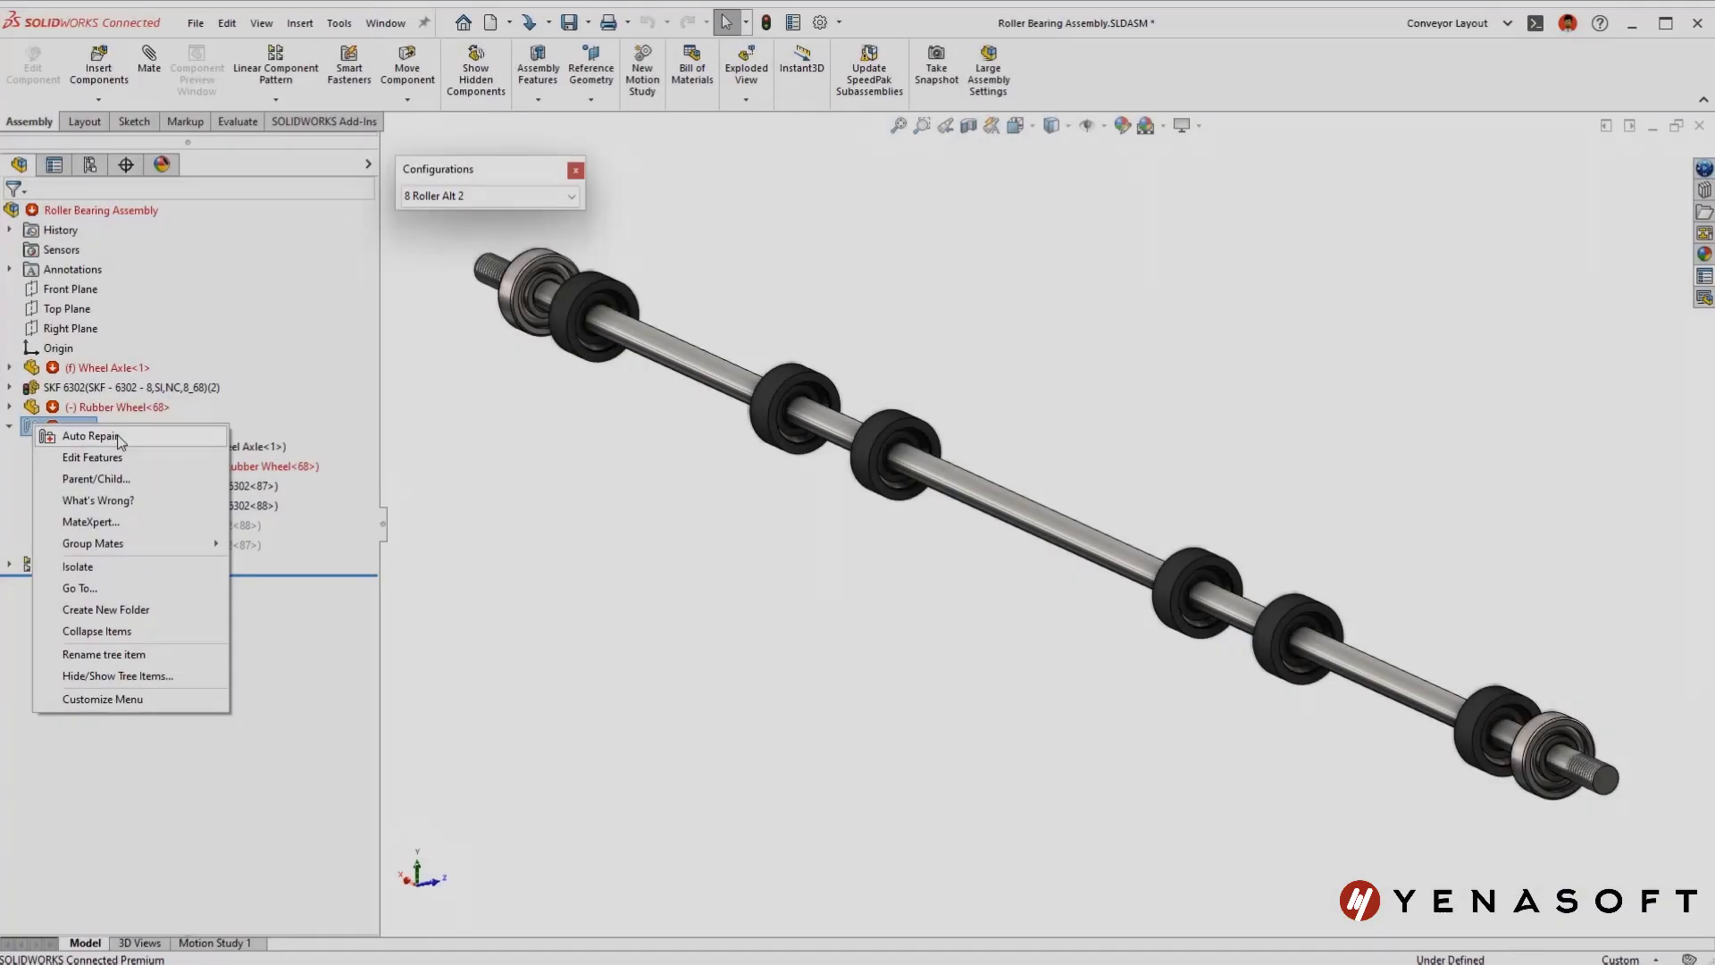
- Auto-repair the roller assembly's mates and review the Sort Conveyor published references
left_click(120, 441)
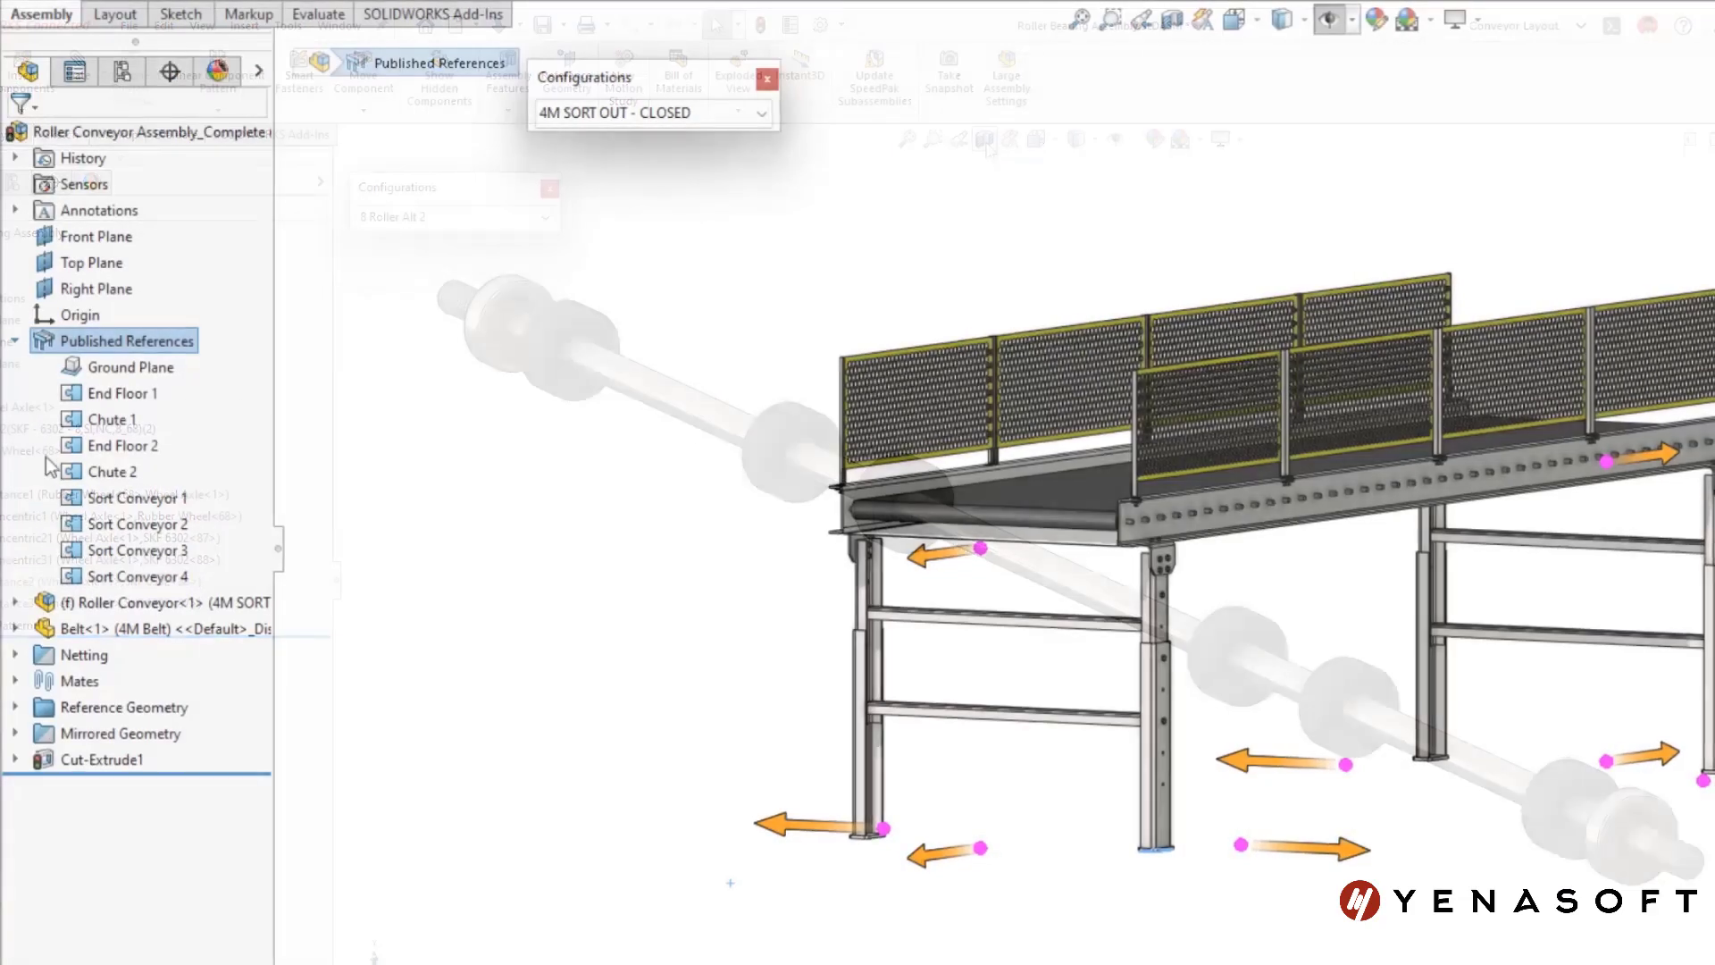
left_click(125, 487)
left_click(88, 566, "shift")
right_click(122, 478)
key("Escape")
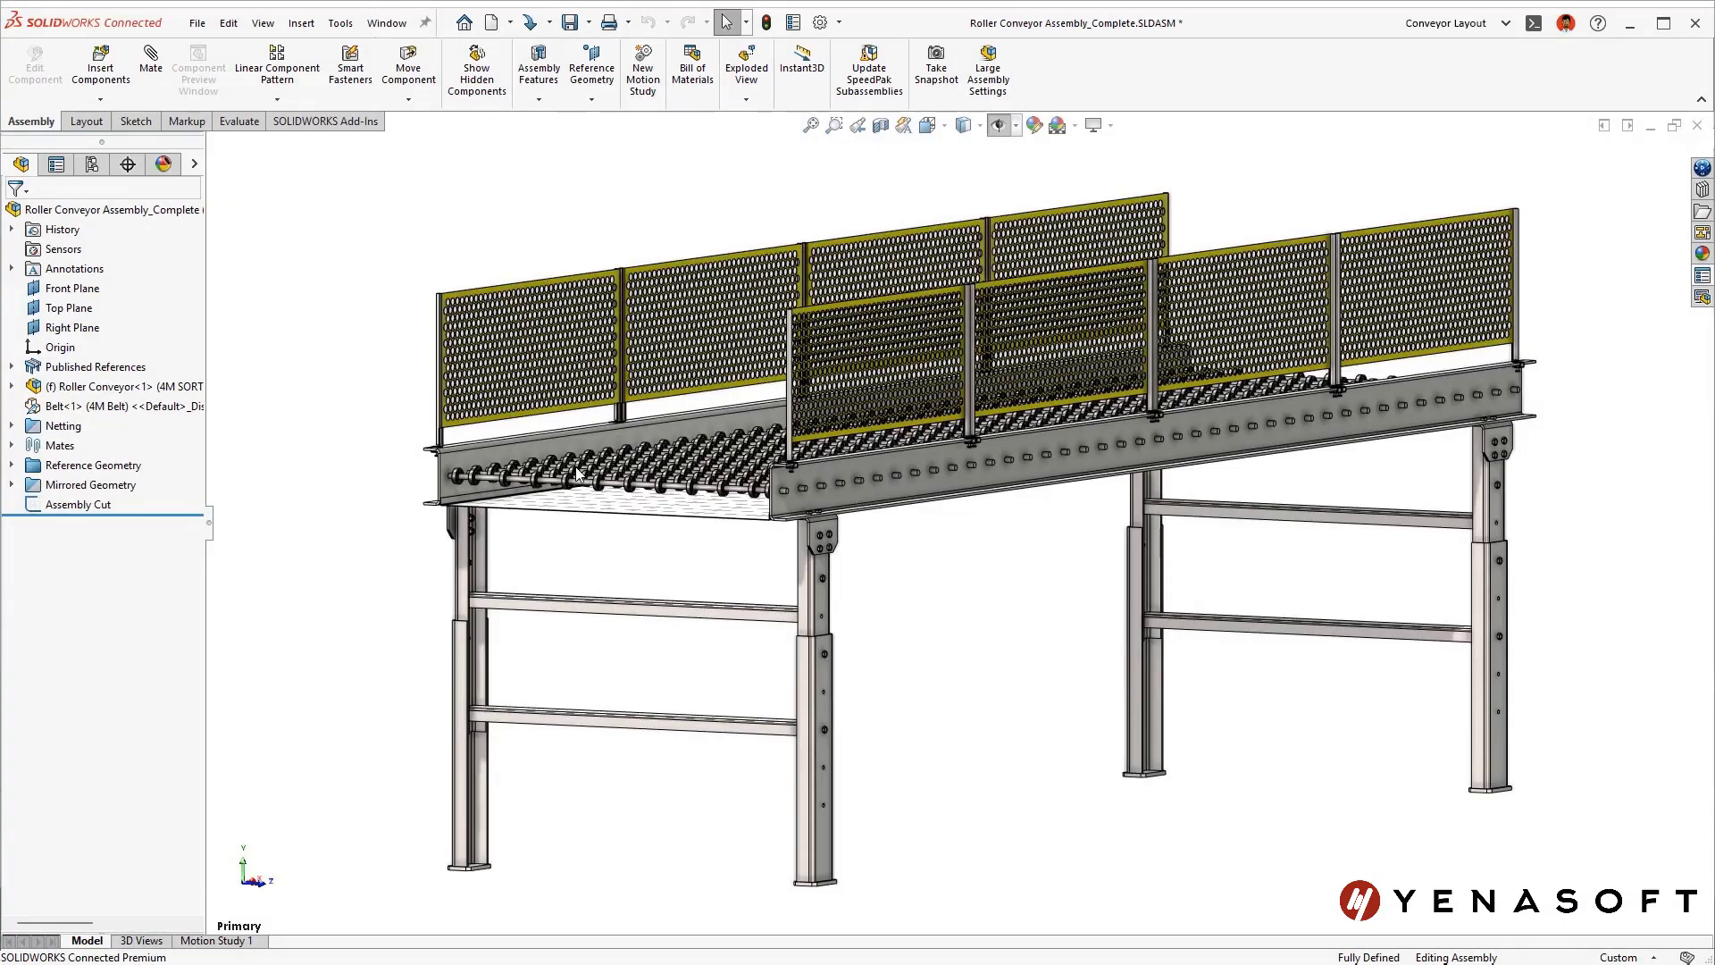
- Zoom to the roller bed and open the Roller Bearing Assembly subassembly in its own window
left_click_drag(397, 387, 857, 614)
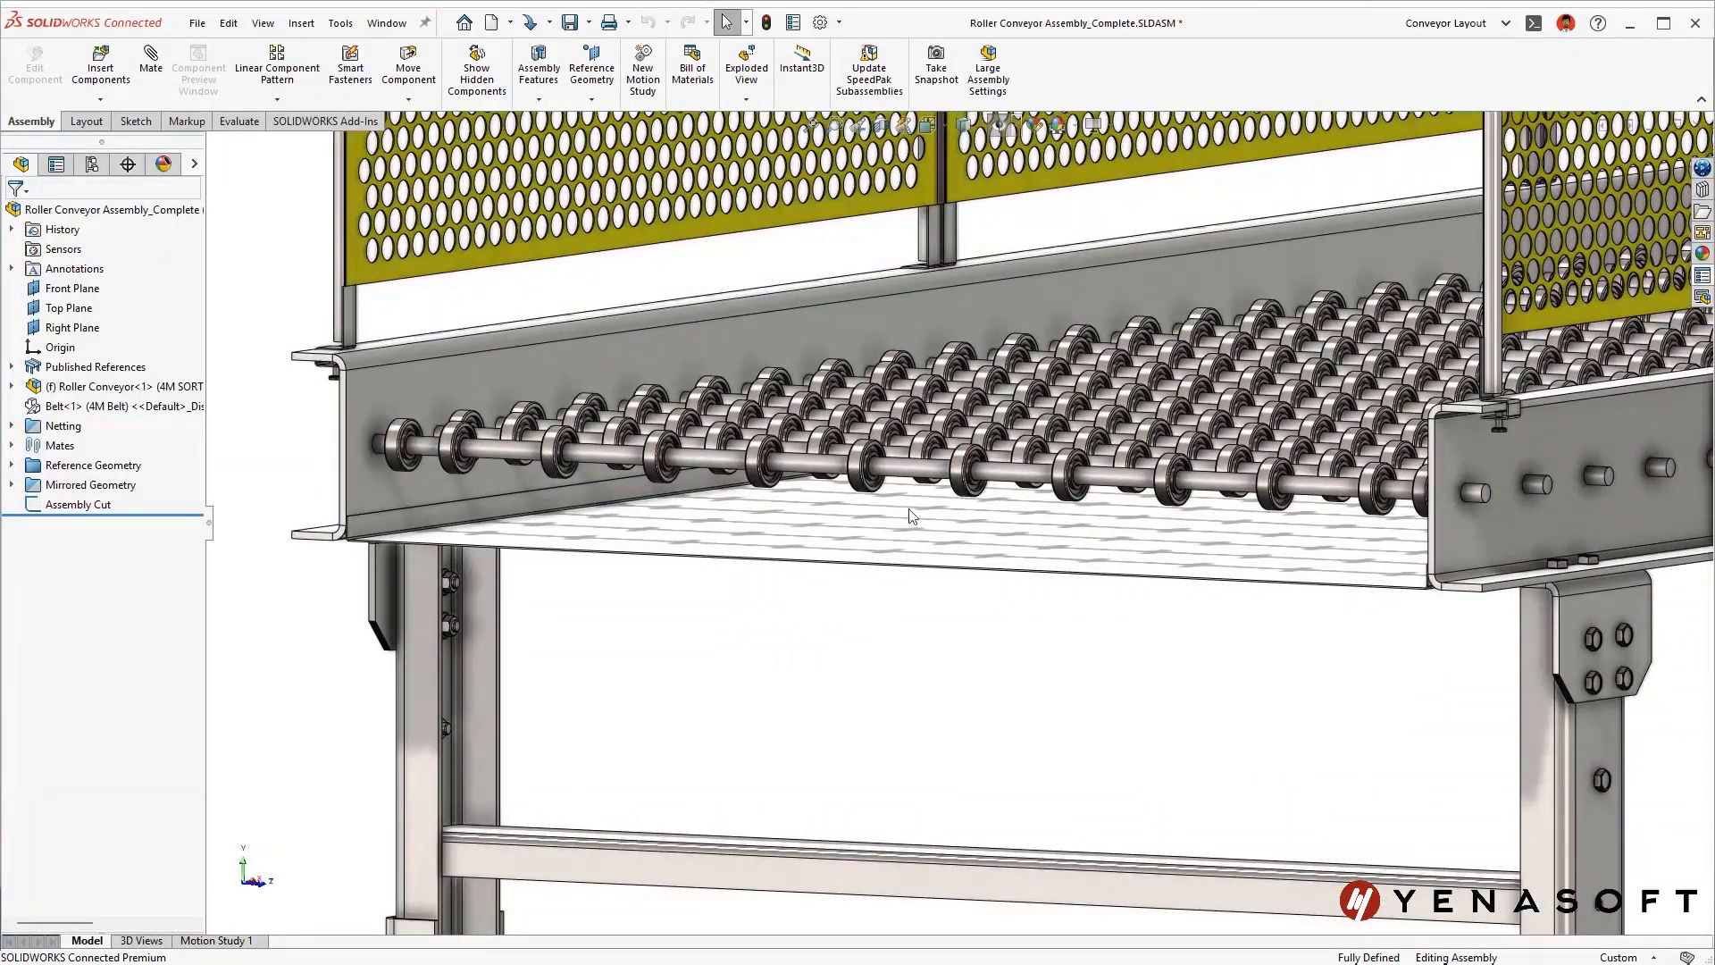
left_click(920, 470)
left_click(998, 506)
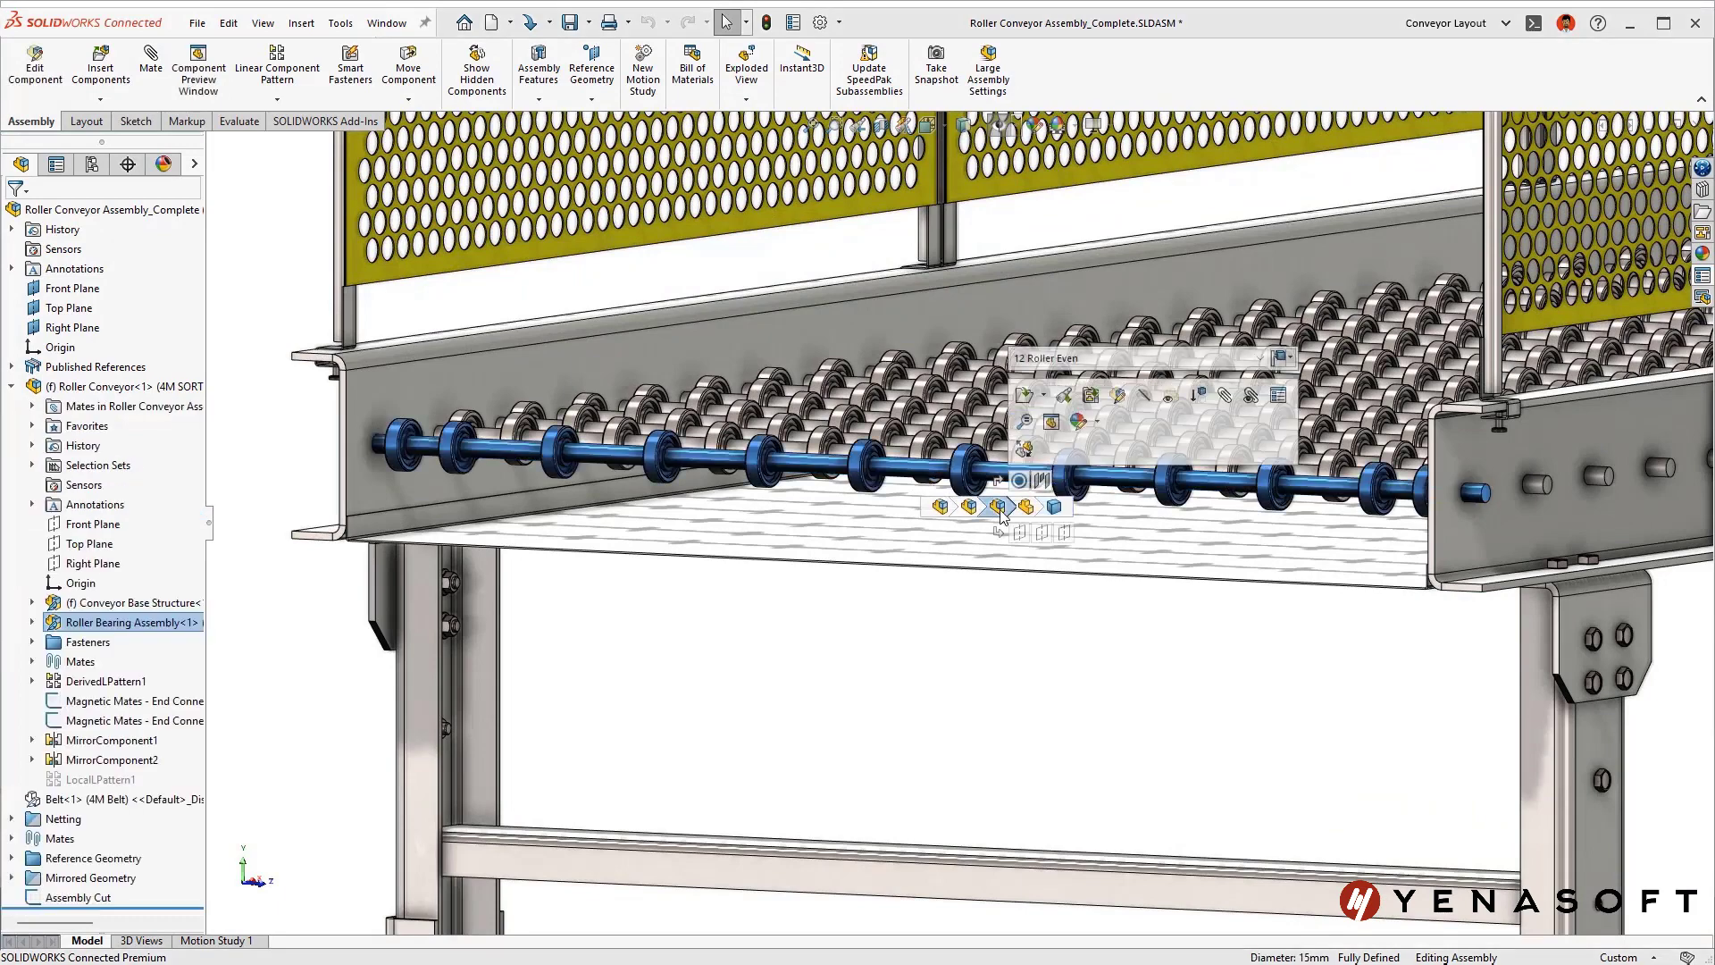
left_click(1023, 420)
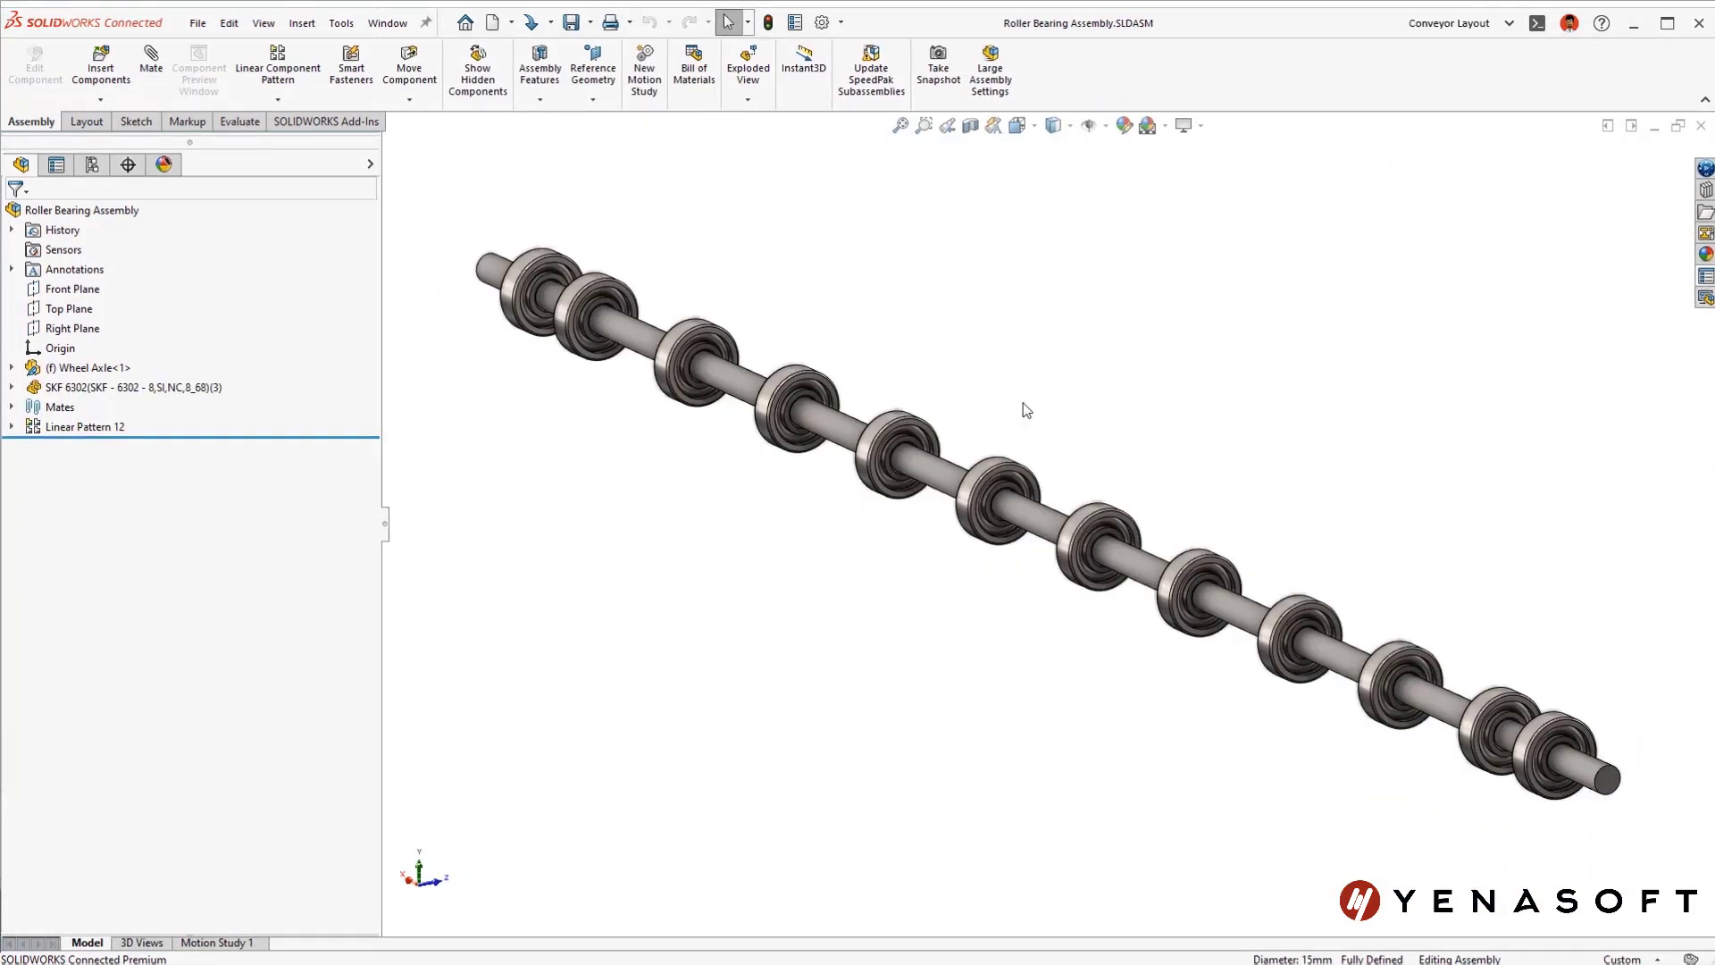
- Expand Linear Pattern 12 and activate the 8 Roller Alt 1 configuration
left_click(13, 511)
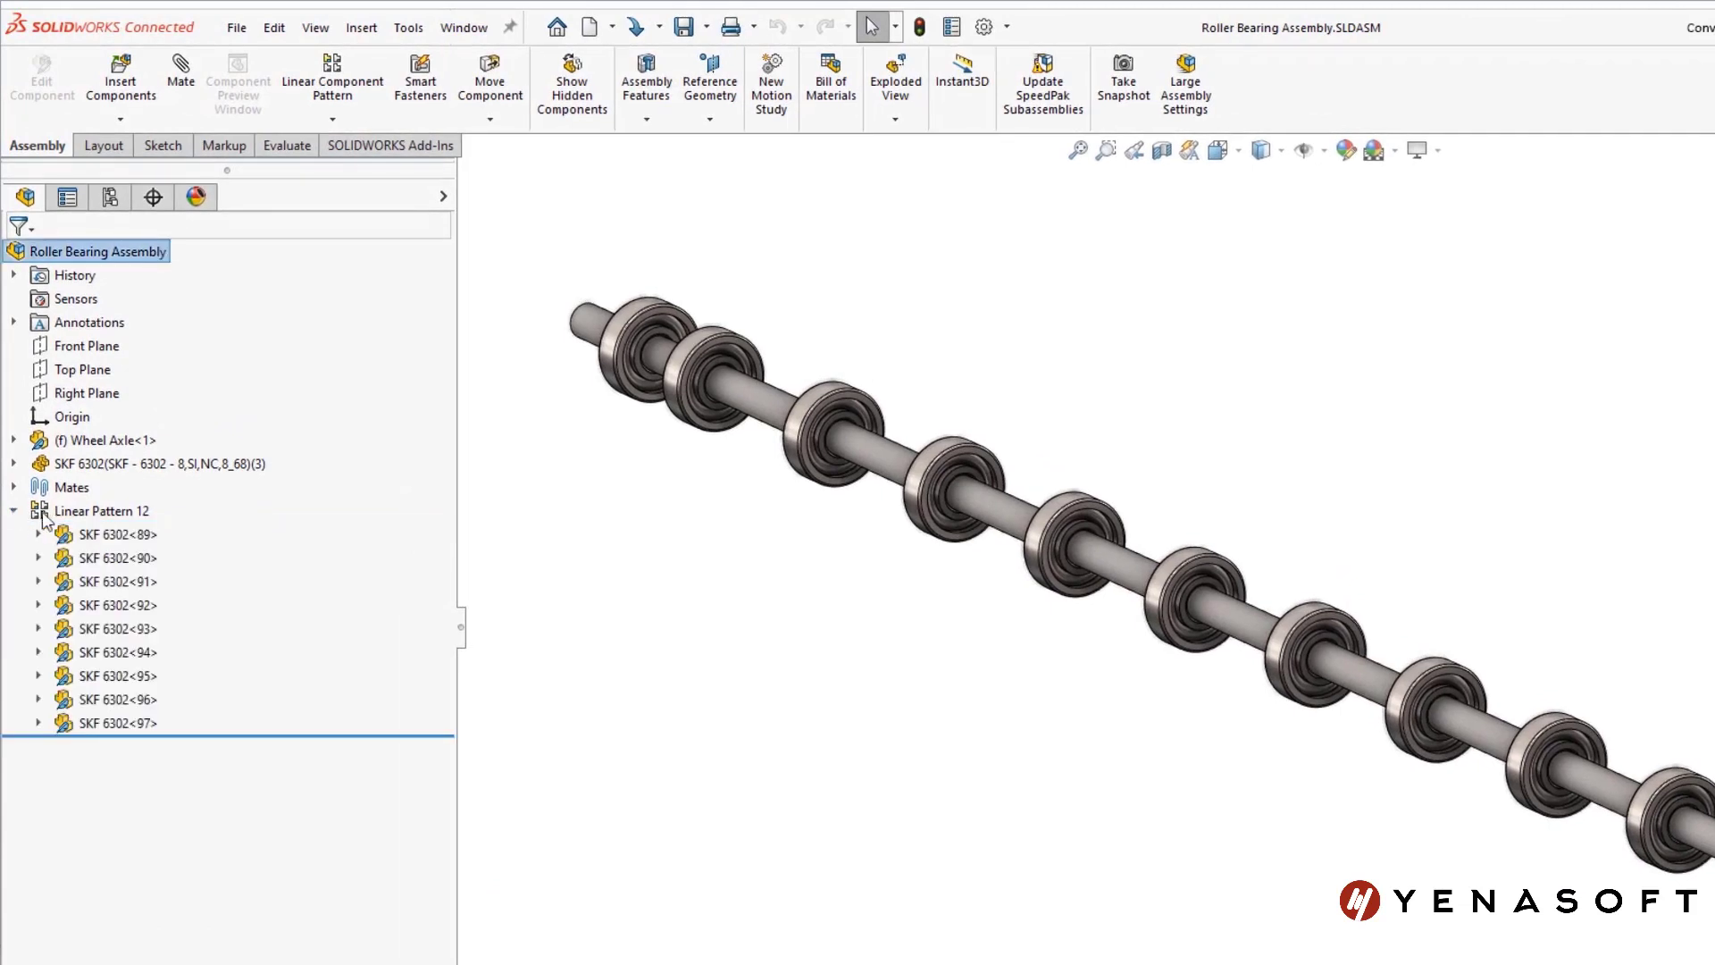
left_click(64, 516)
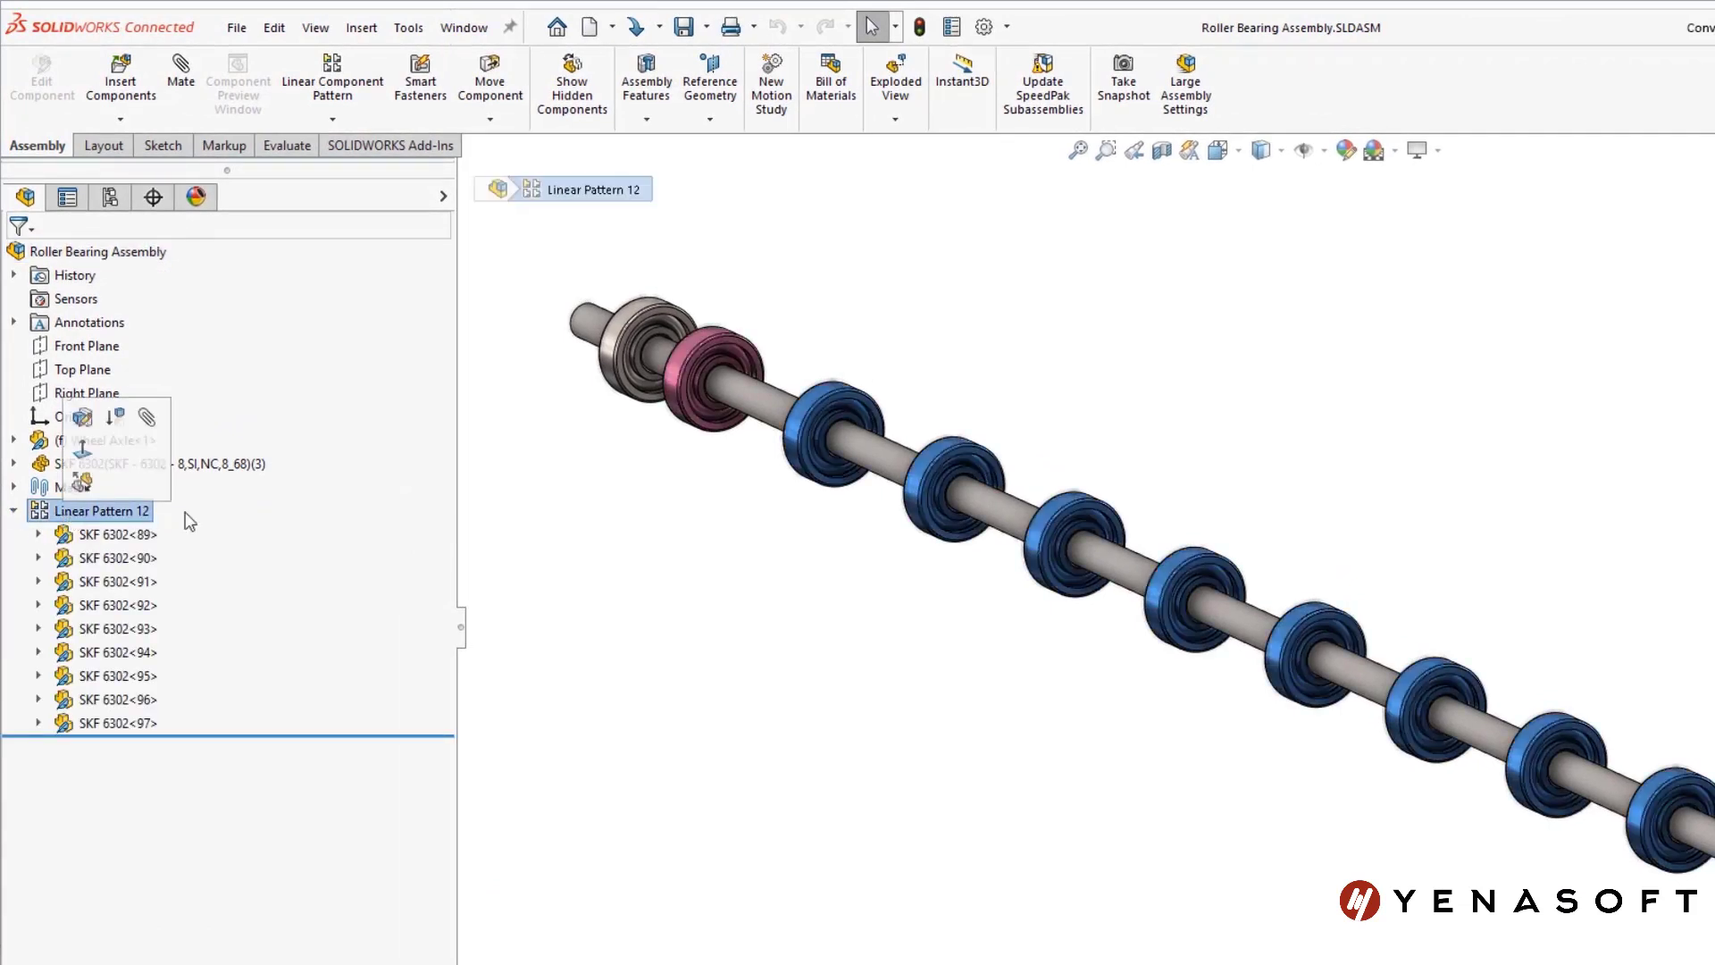
left_click(577, 229)
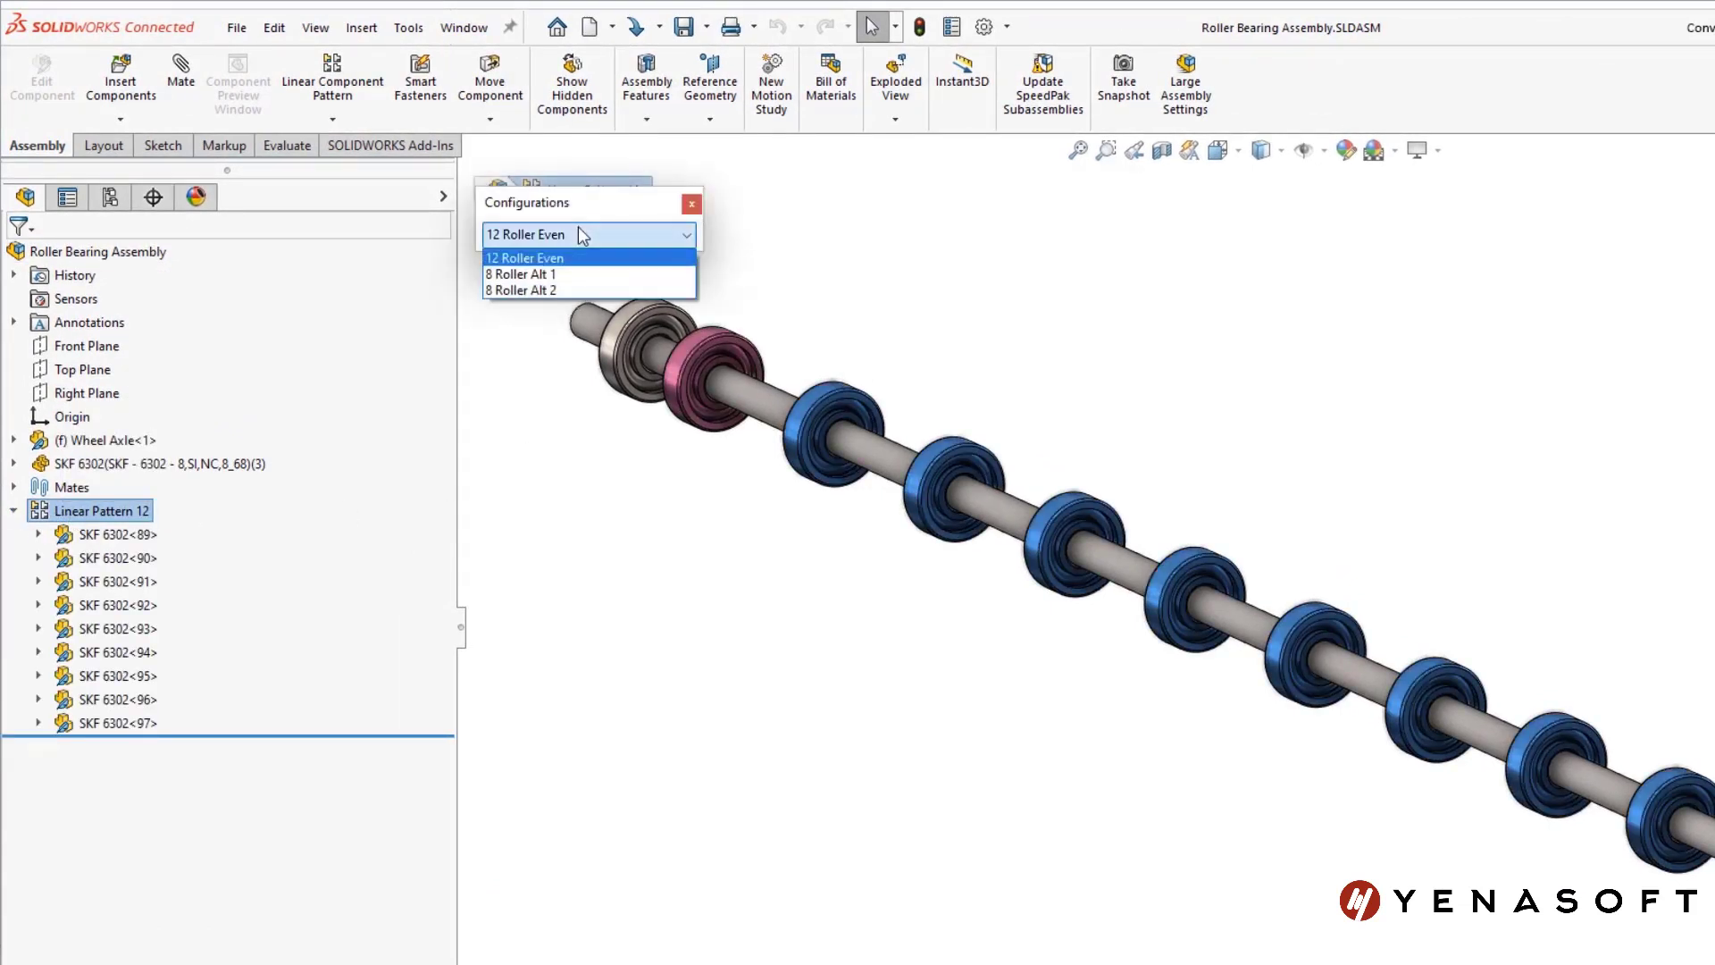
left_click(582, 274)
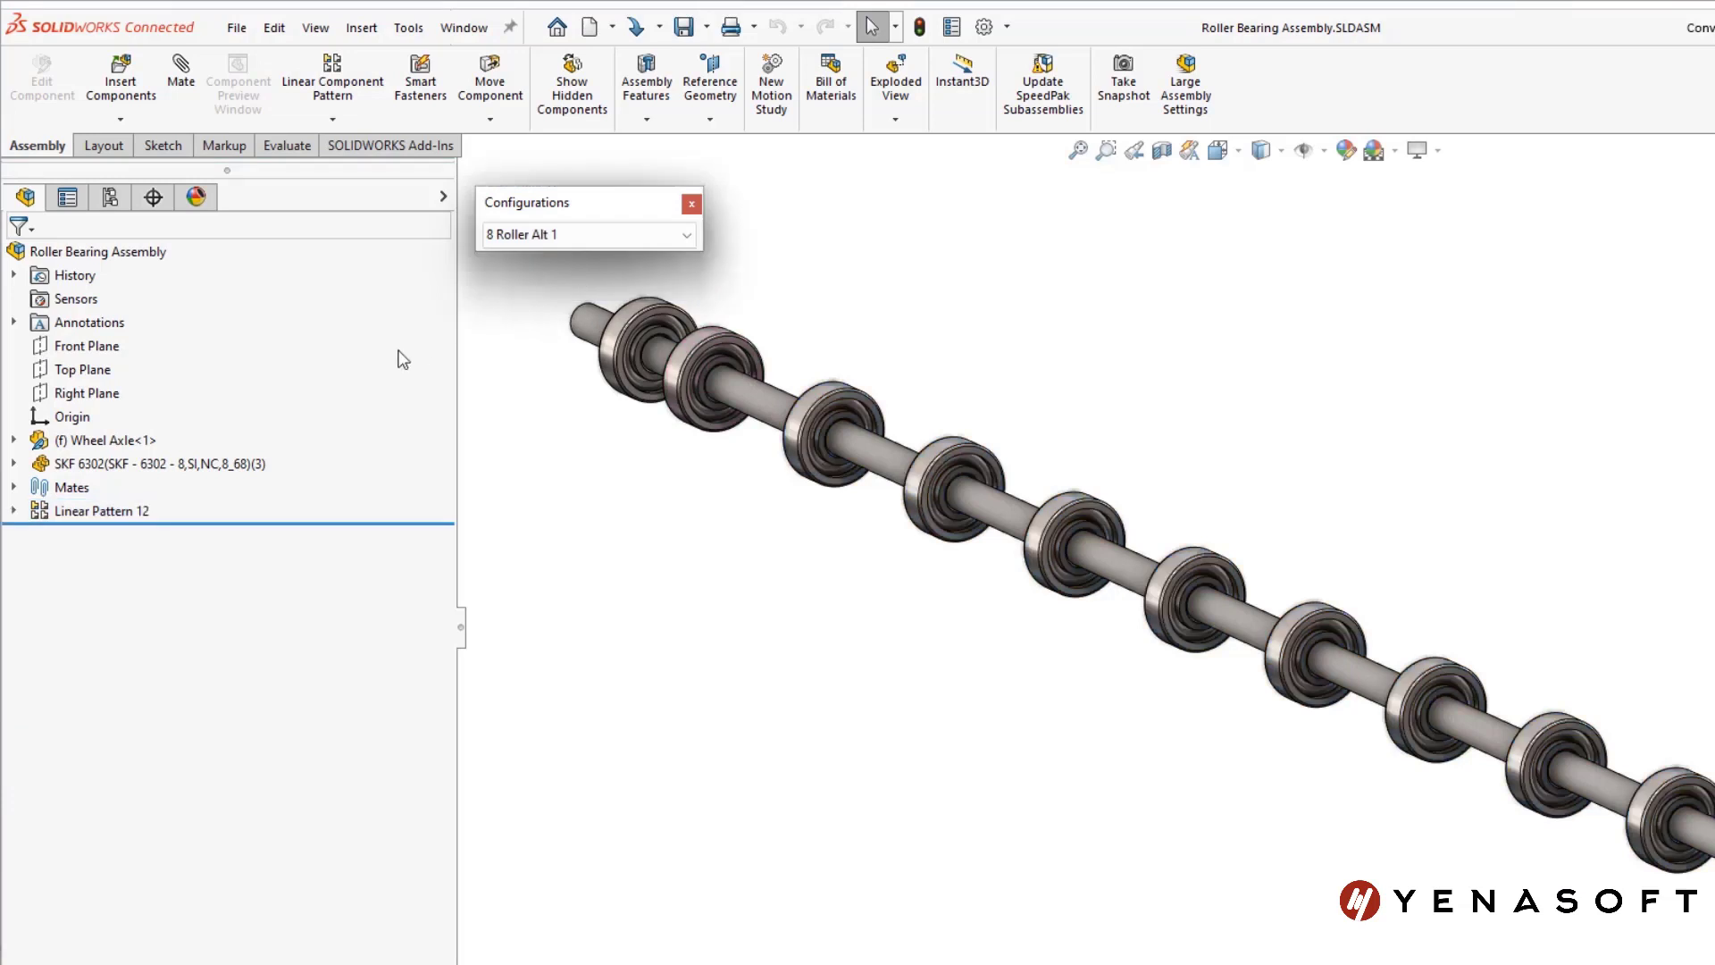
- Suppress bearings SKF 6302<90>, <91>, <94> and <95> in Linear Pattern 12
left_click(14, 511)
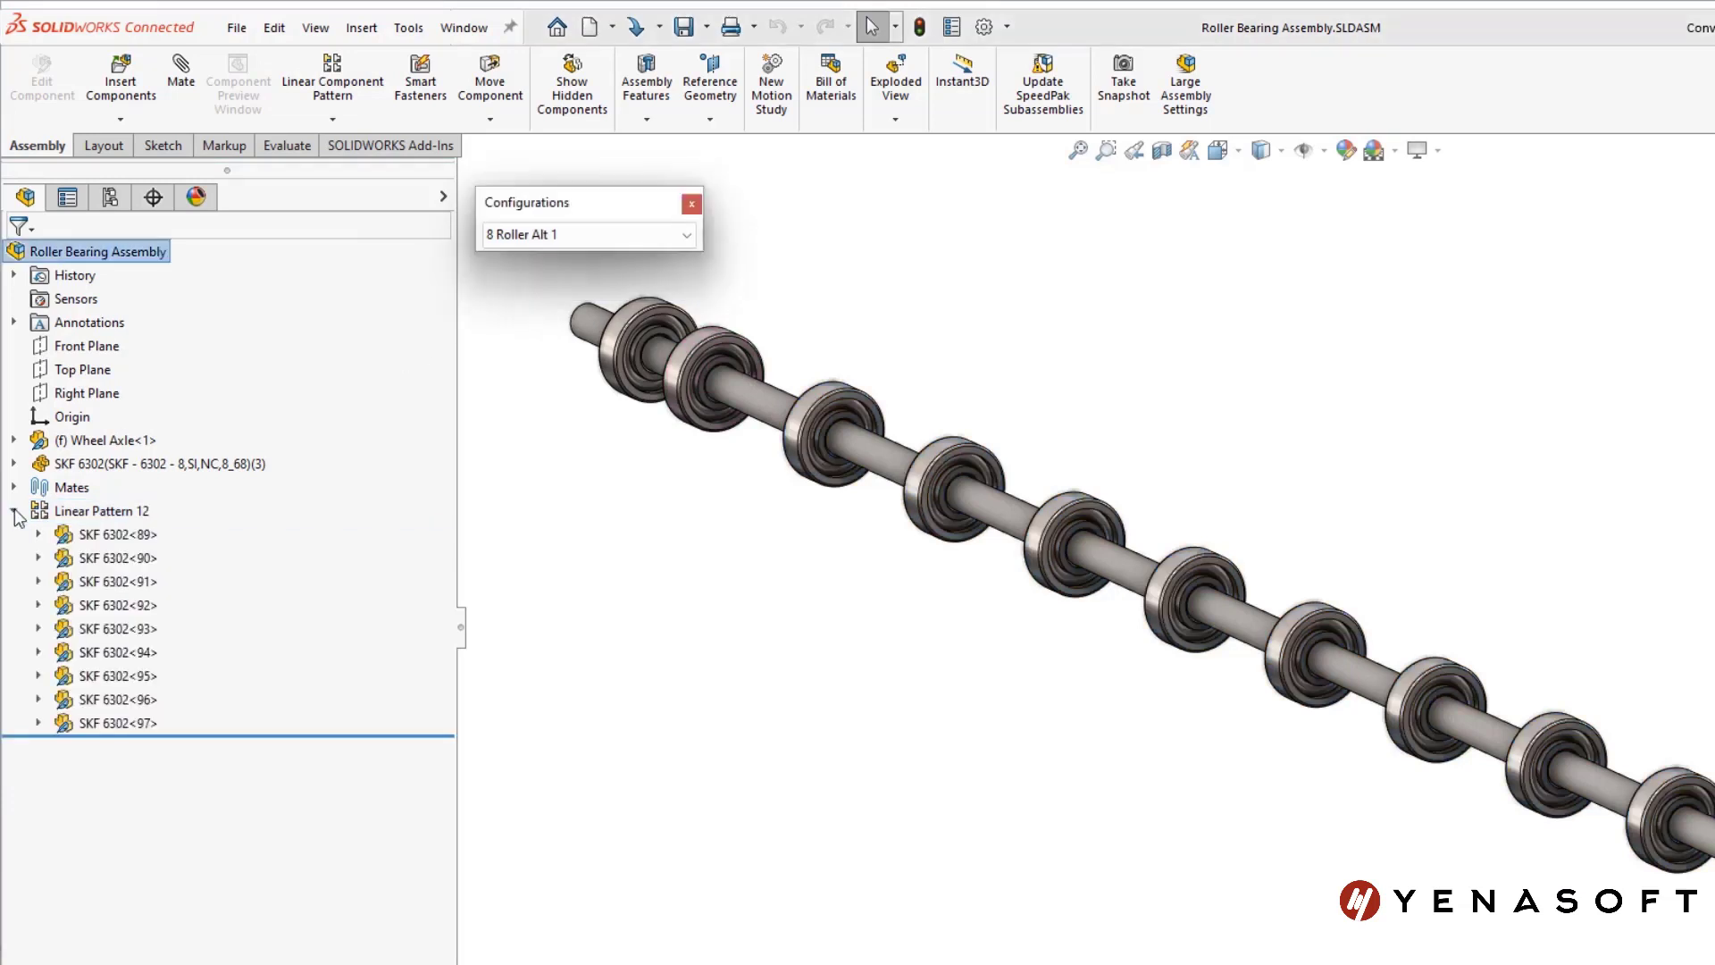
left_click(90, 558)
left_click(93, 653, "ctrl")
left_click(89, 676, "ctrl")
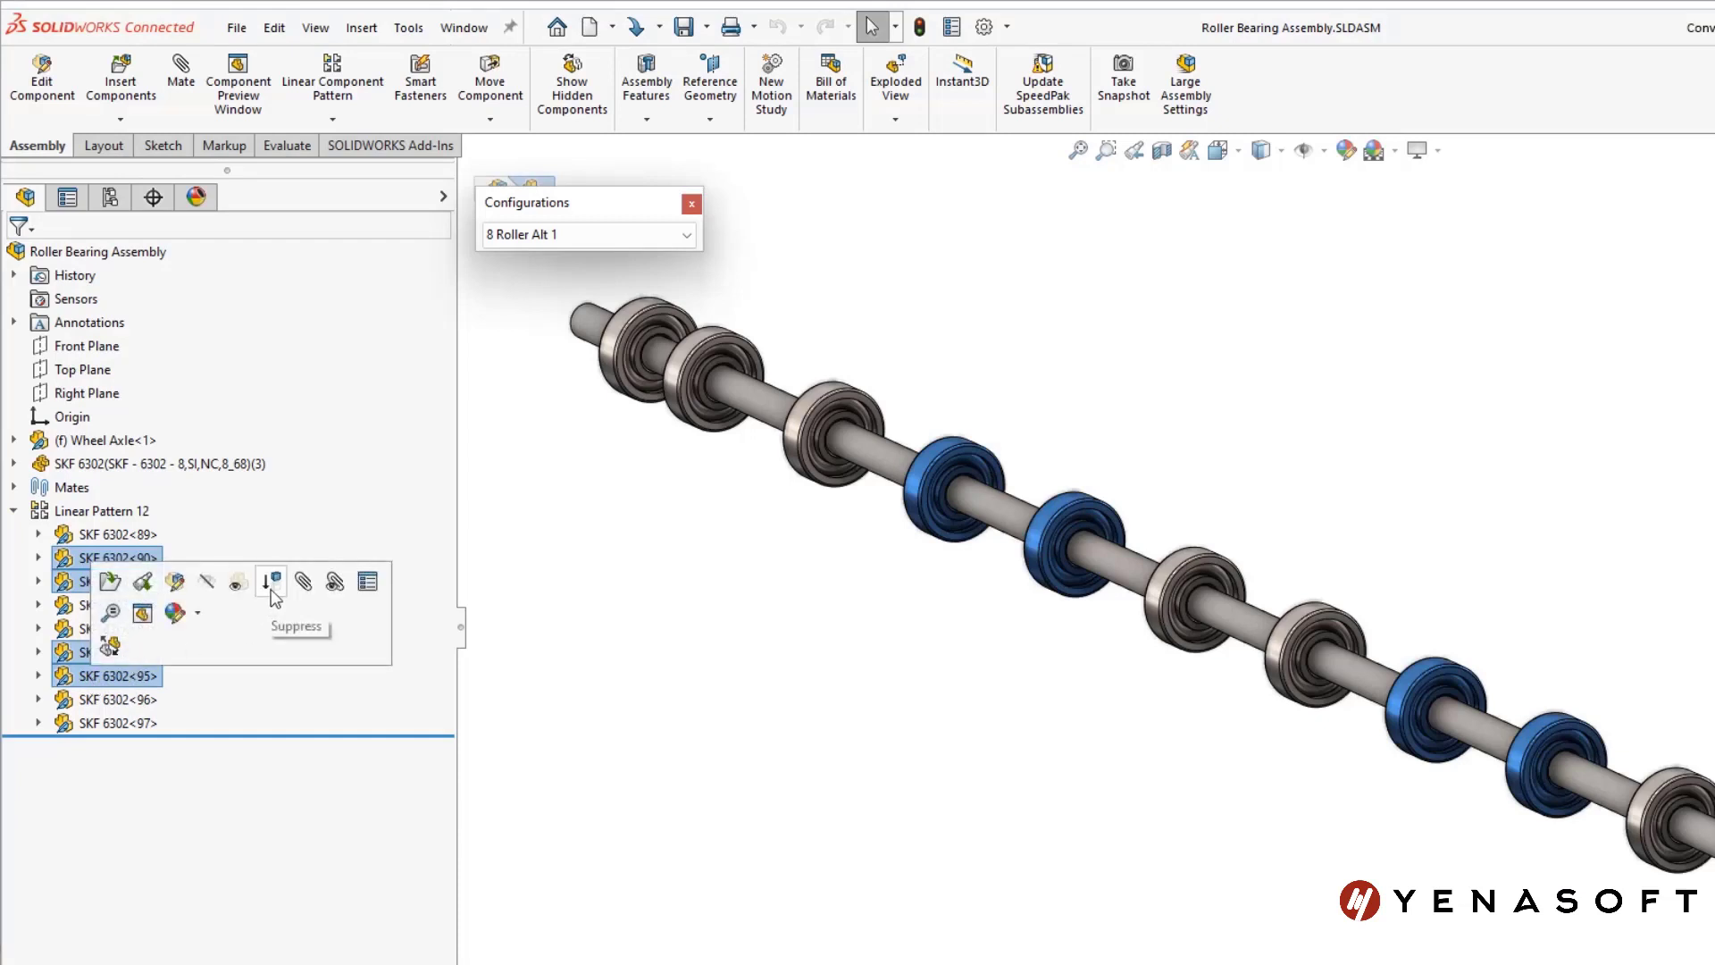
left_click(272, 583)
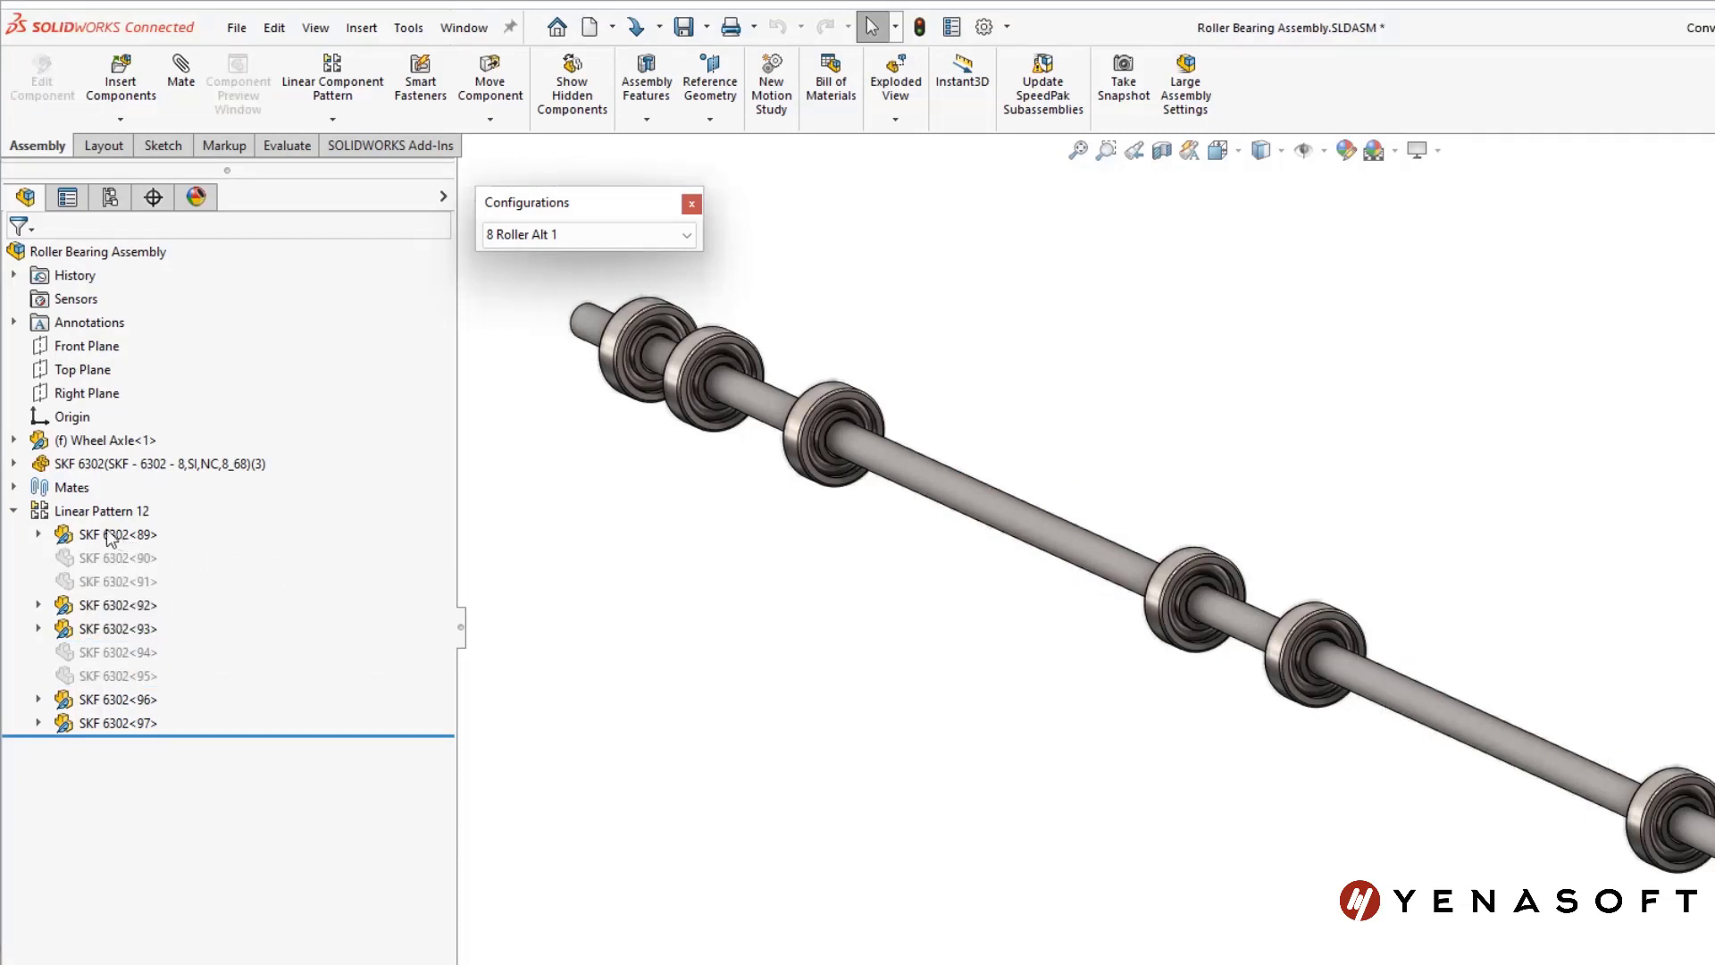
left_click(73, 513)
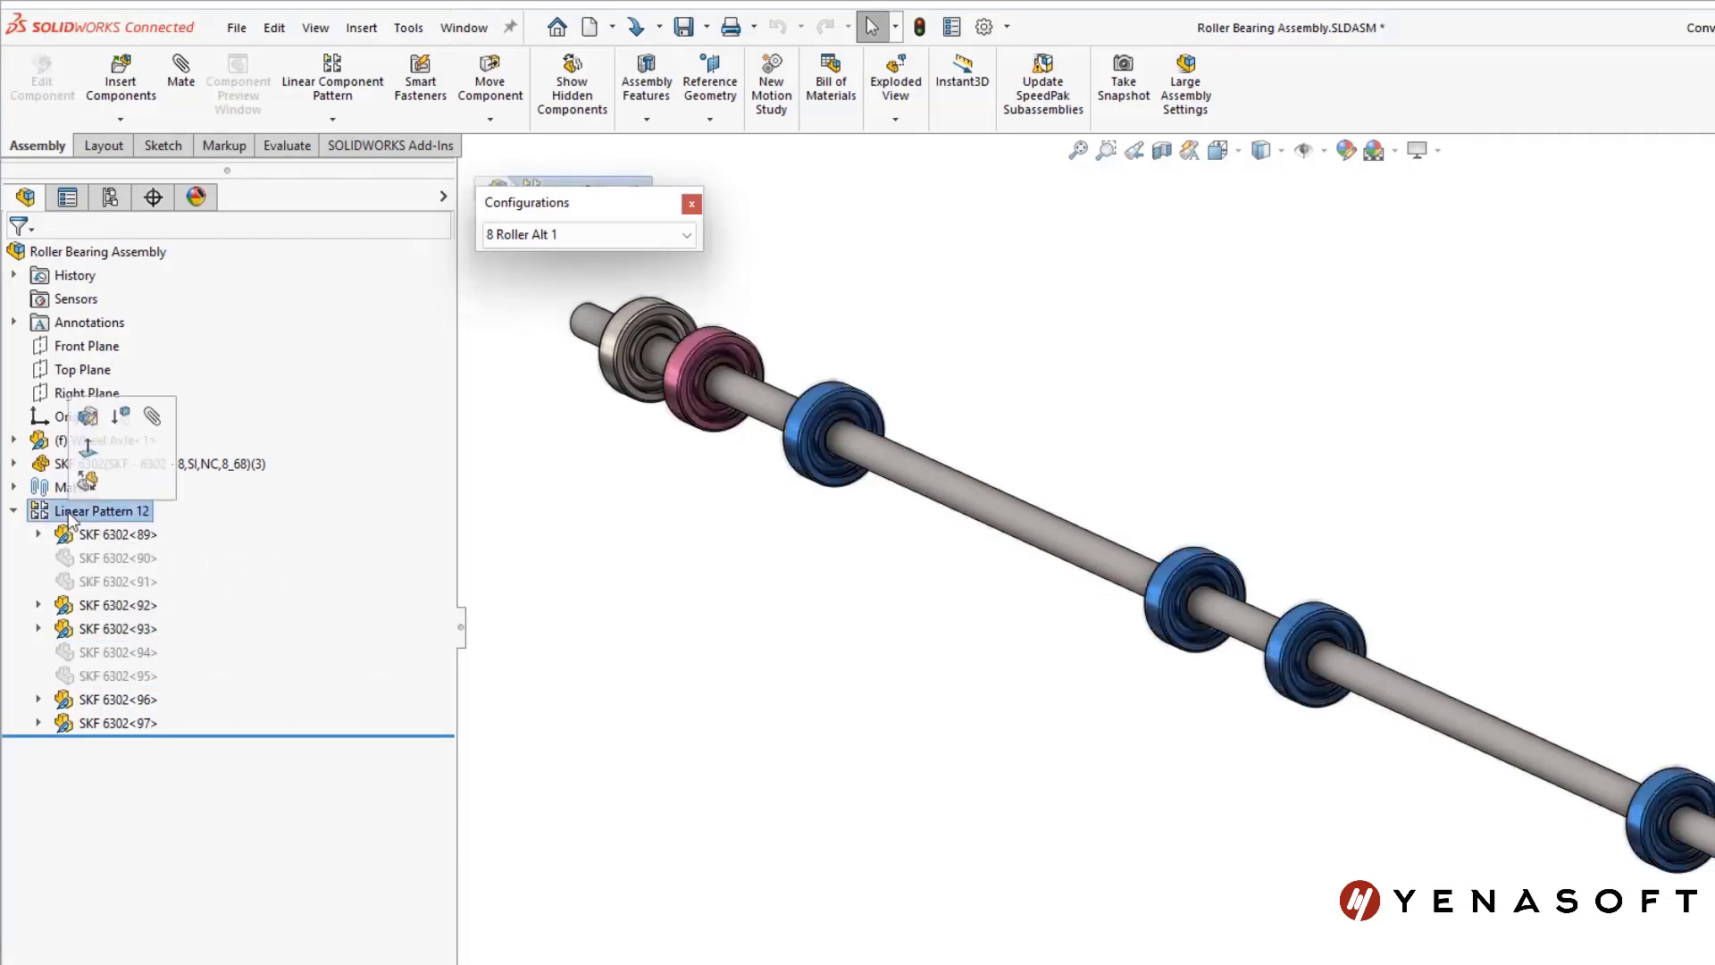
- Edit Linear Pattern 12 to skip instances (3,1), (4,1) and (7,1) for this configuration only
left_click(86, 418)
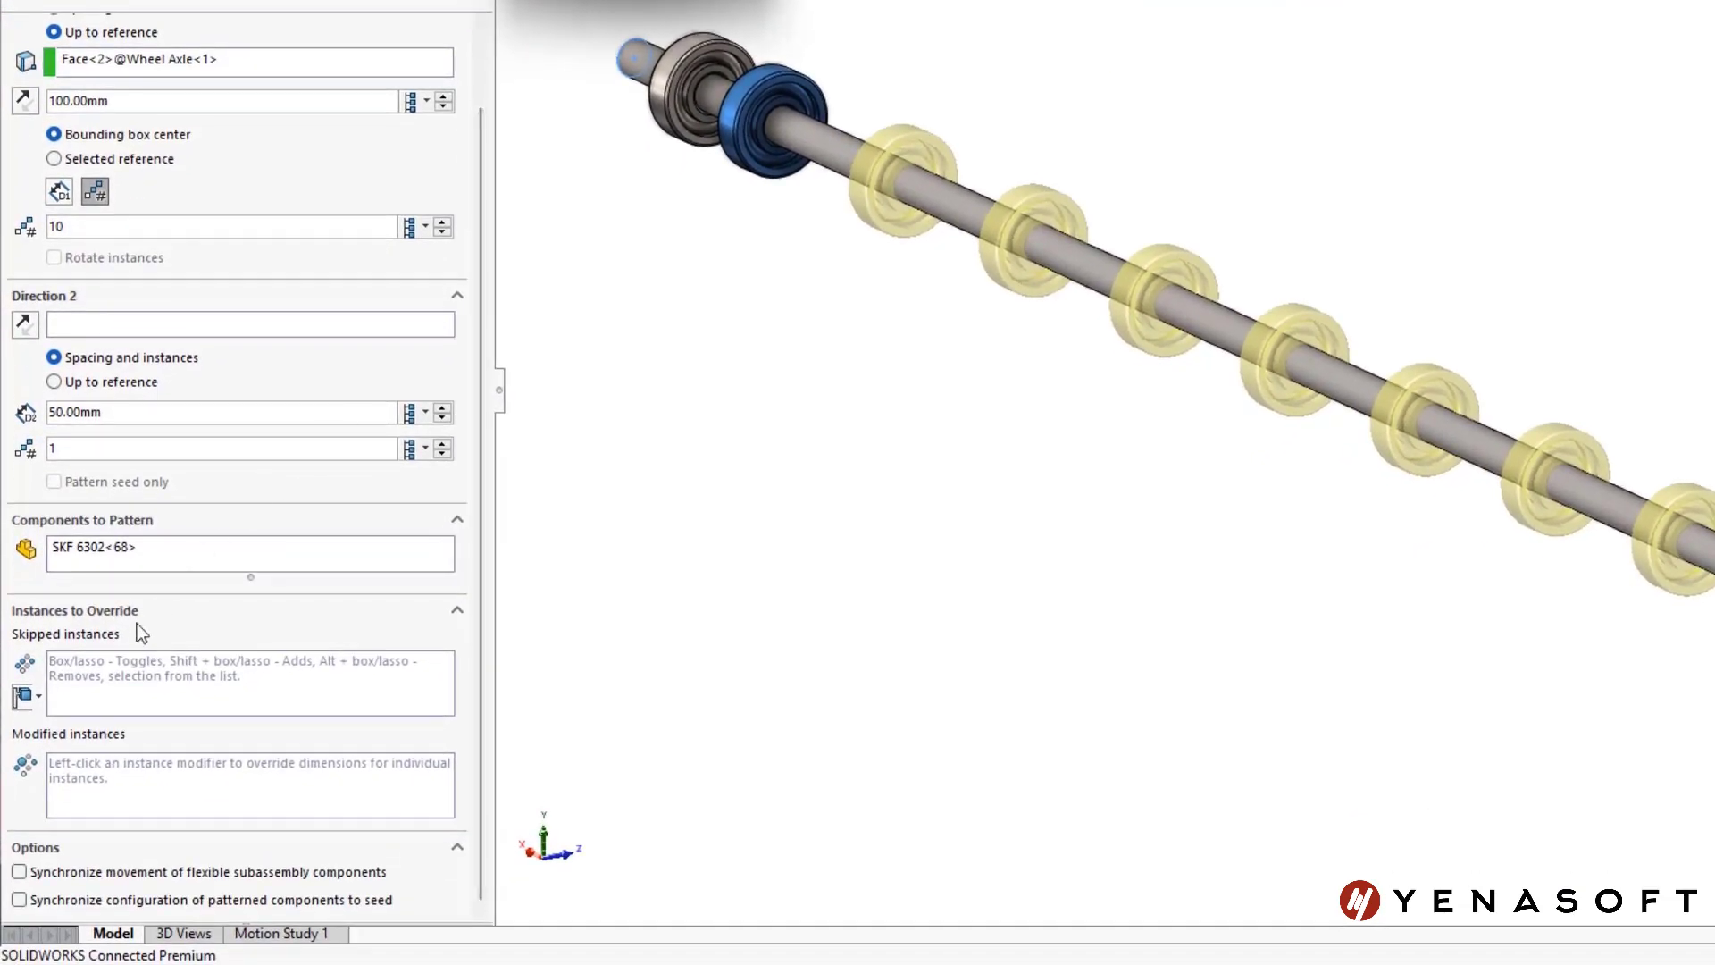
left_click(110, 661)
left_click(25, 695)
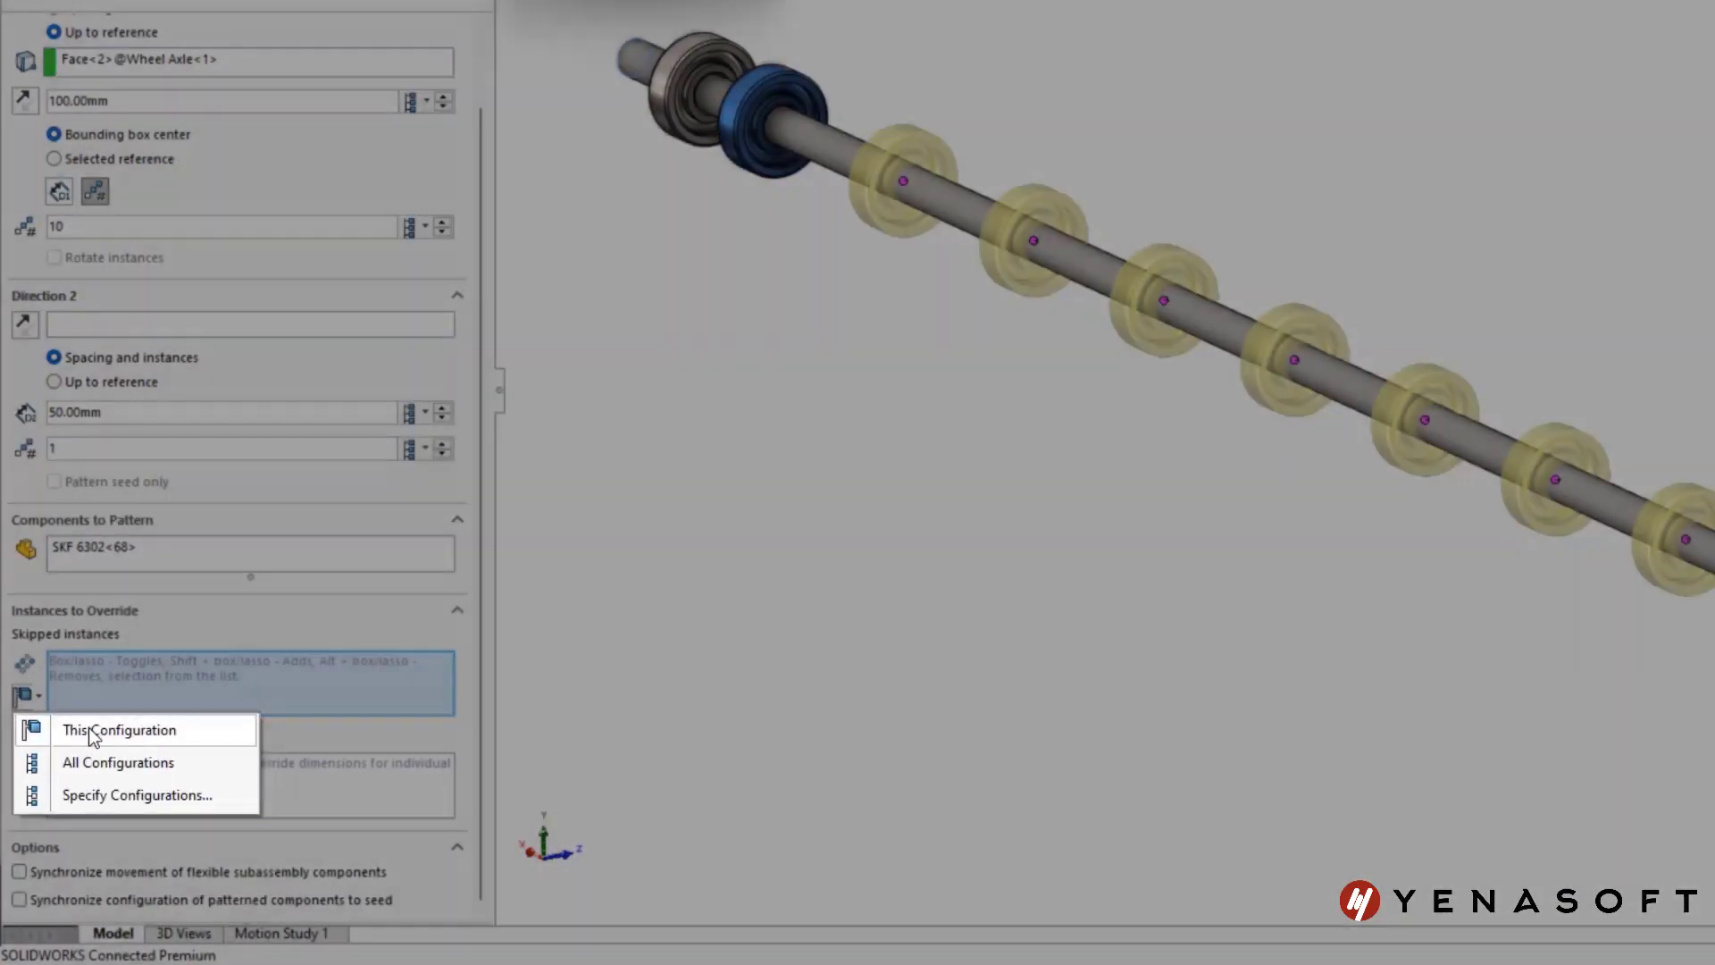
left_click(93, 730)
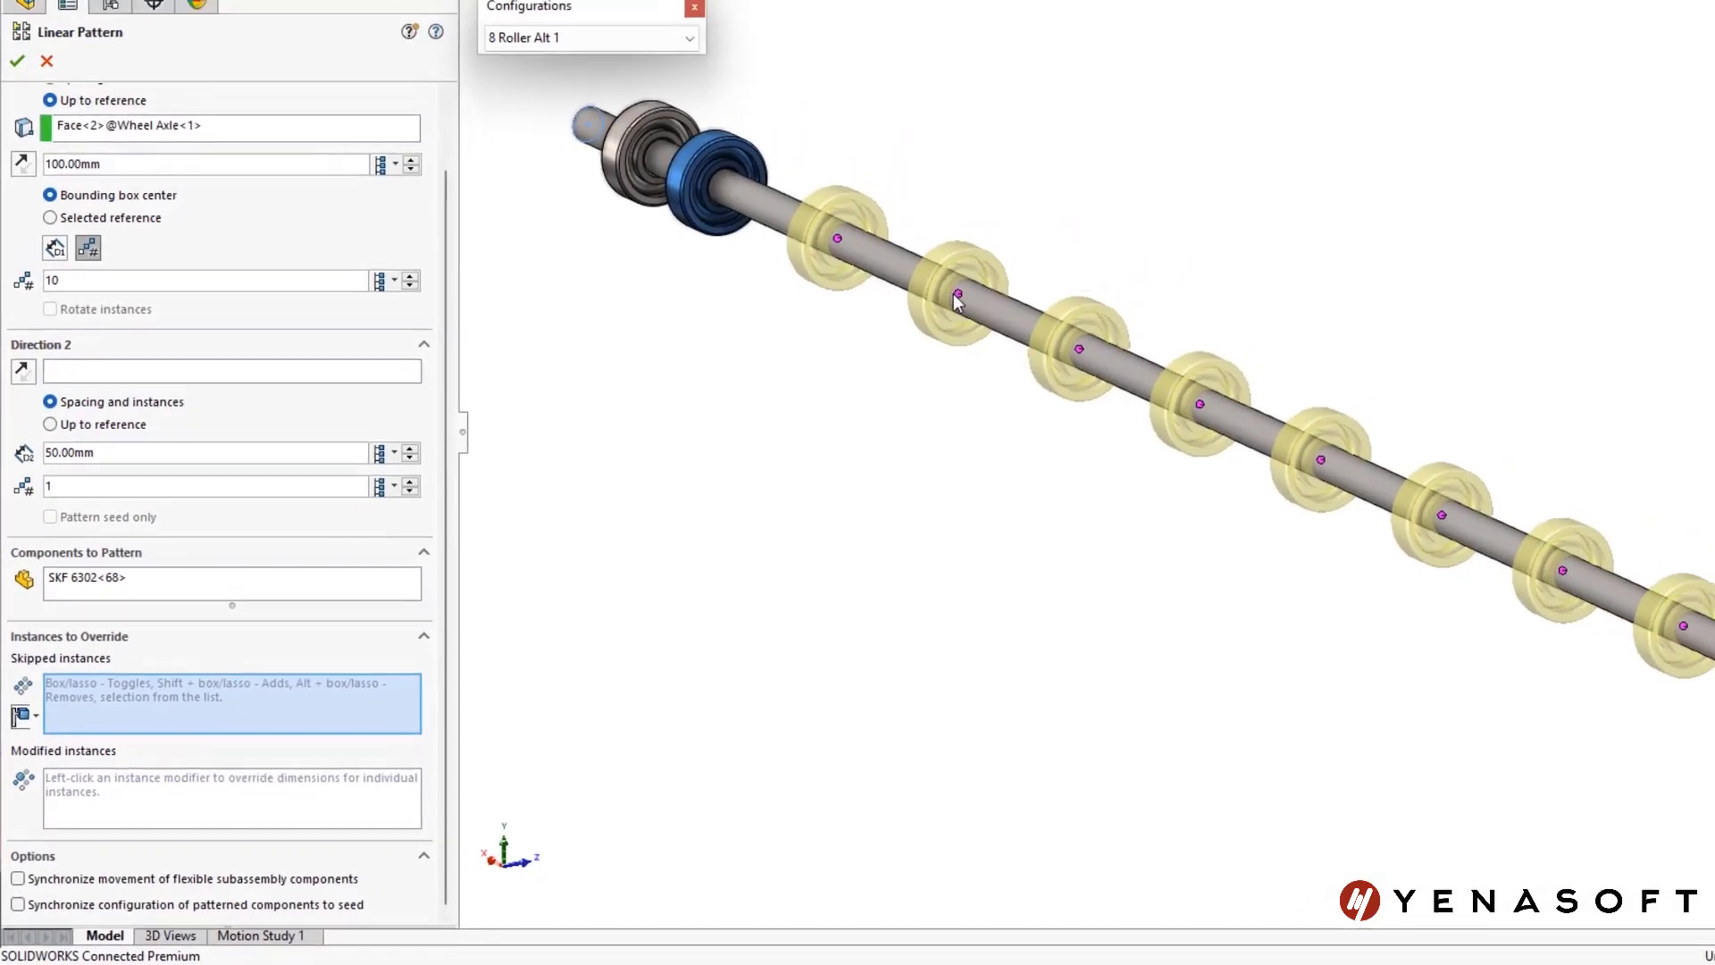
left_click(957, 293)
left_click(1079, 348)
left_click(1442, 516)
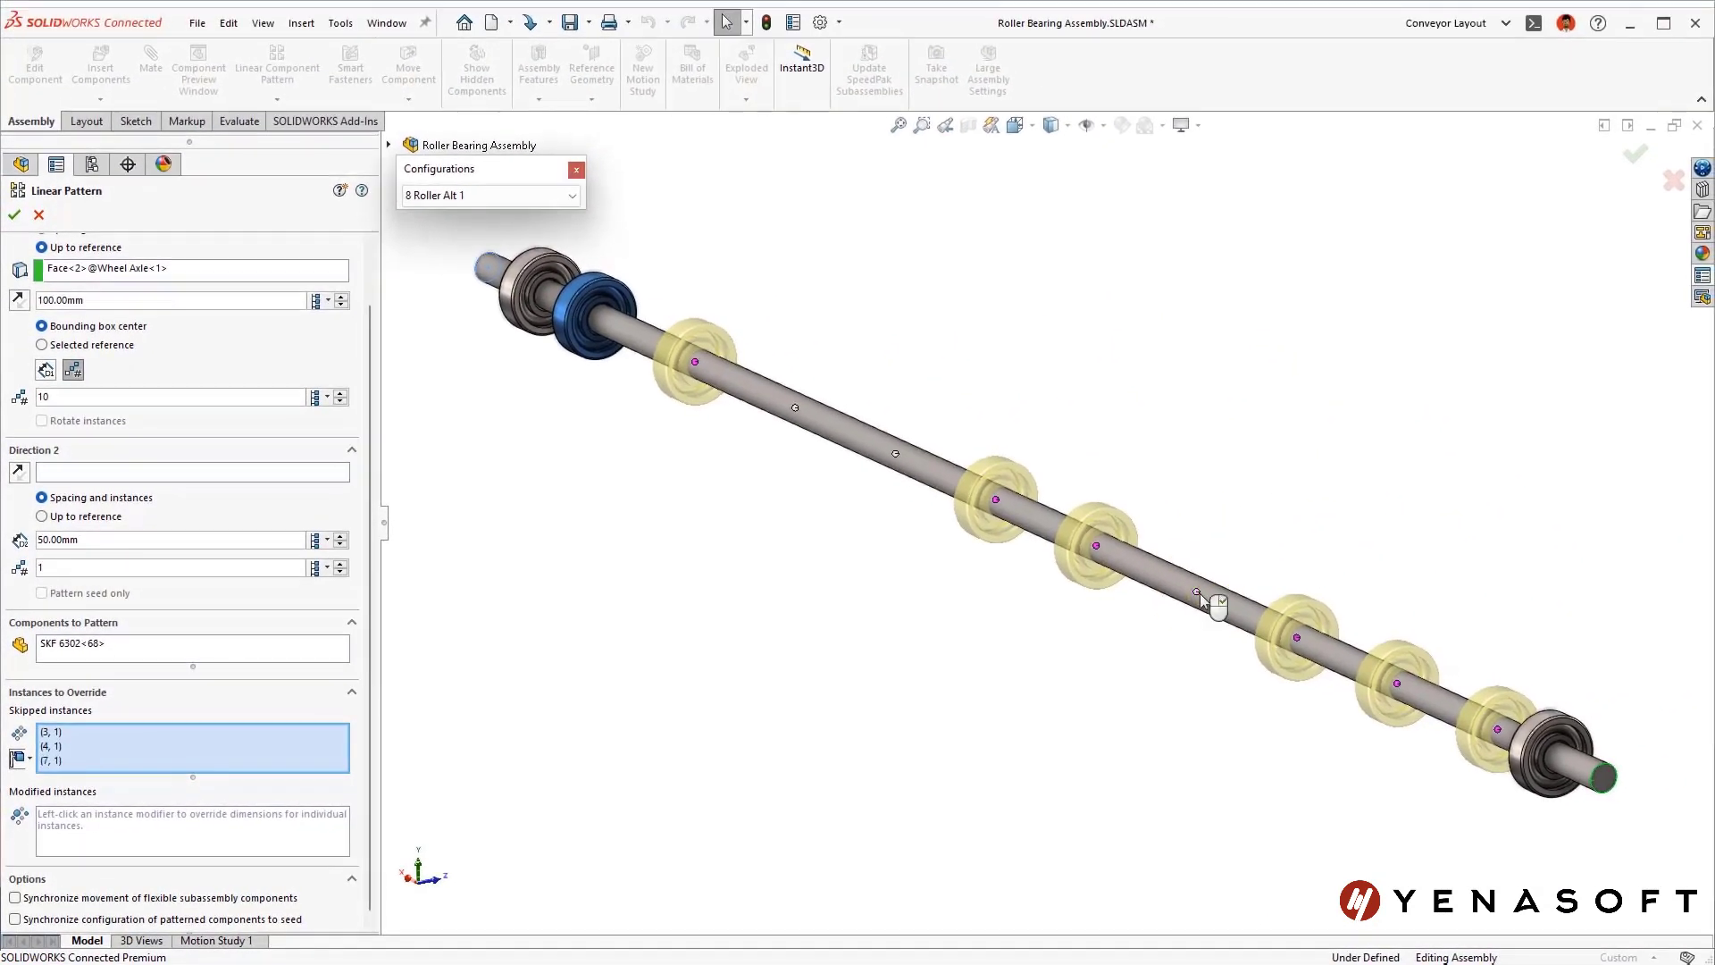
right_click(1294, 638)
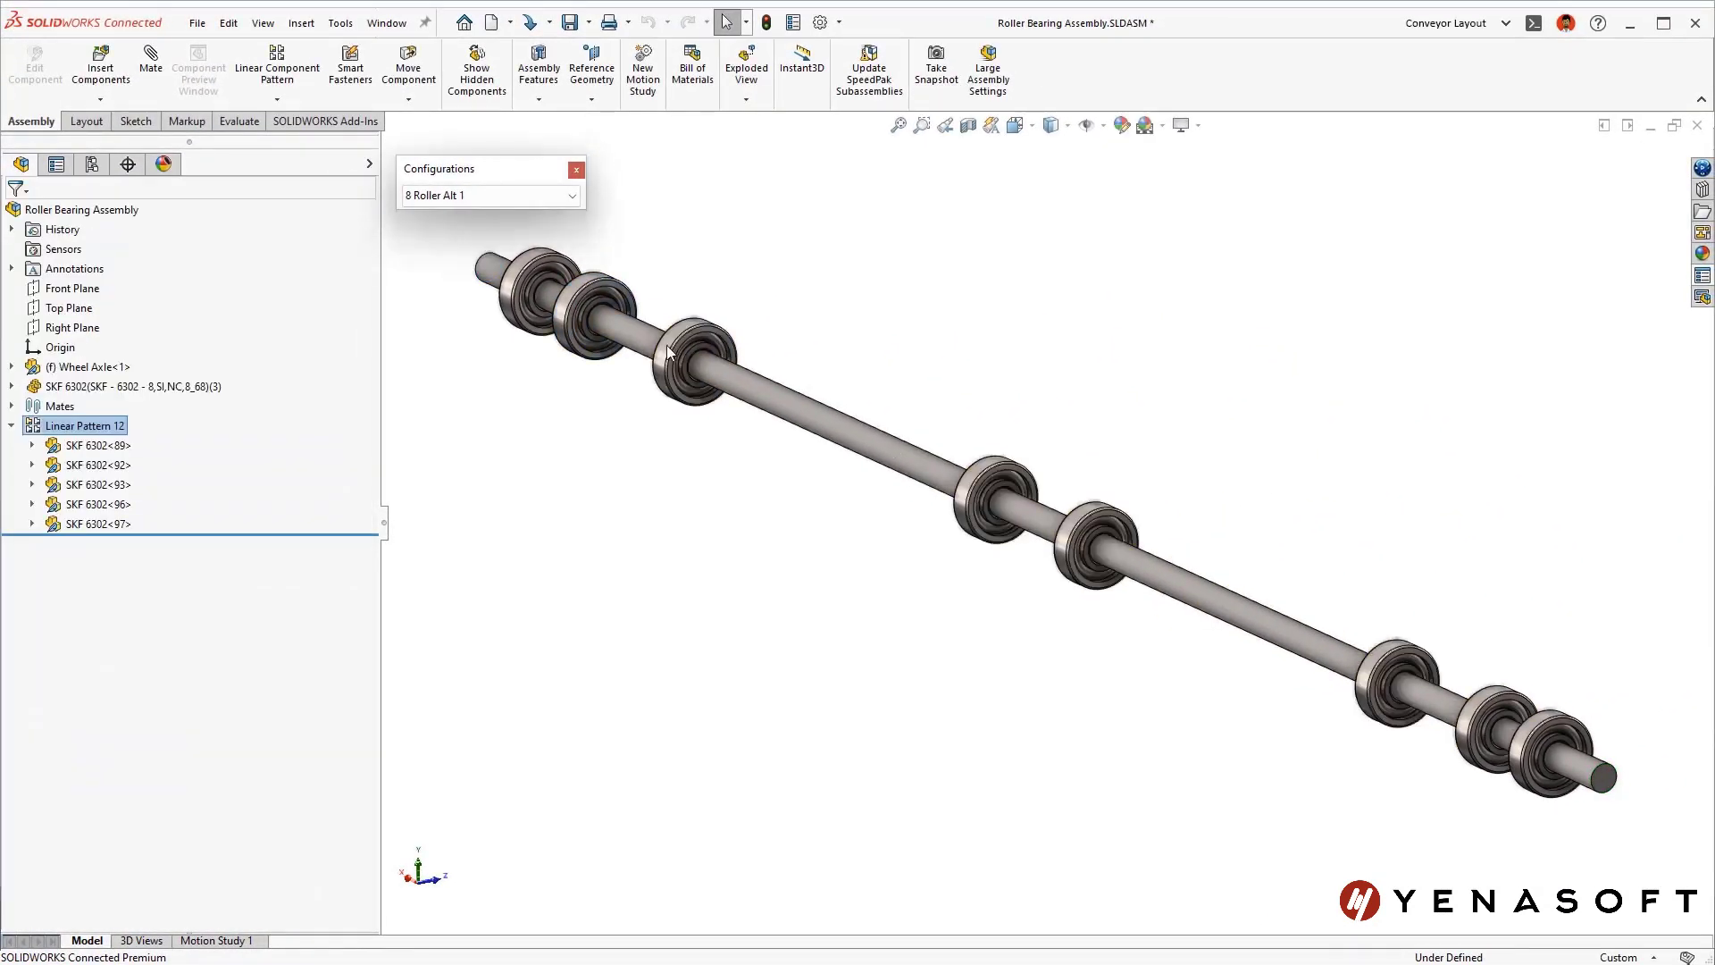
- Activate the 8 Roller Alt 2 configuration and select bearing SKF 6302<68>
left_click(448, 196)
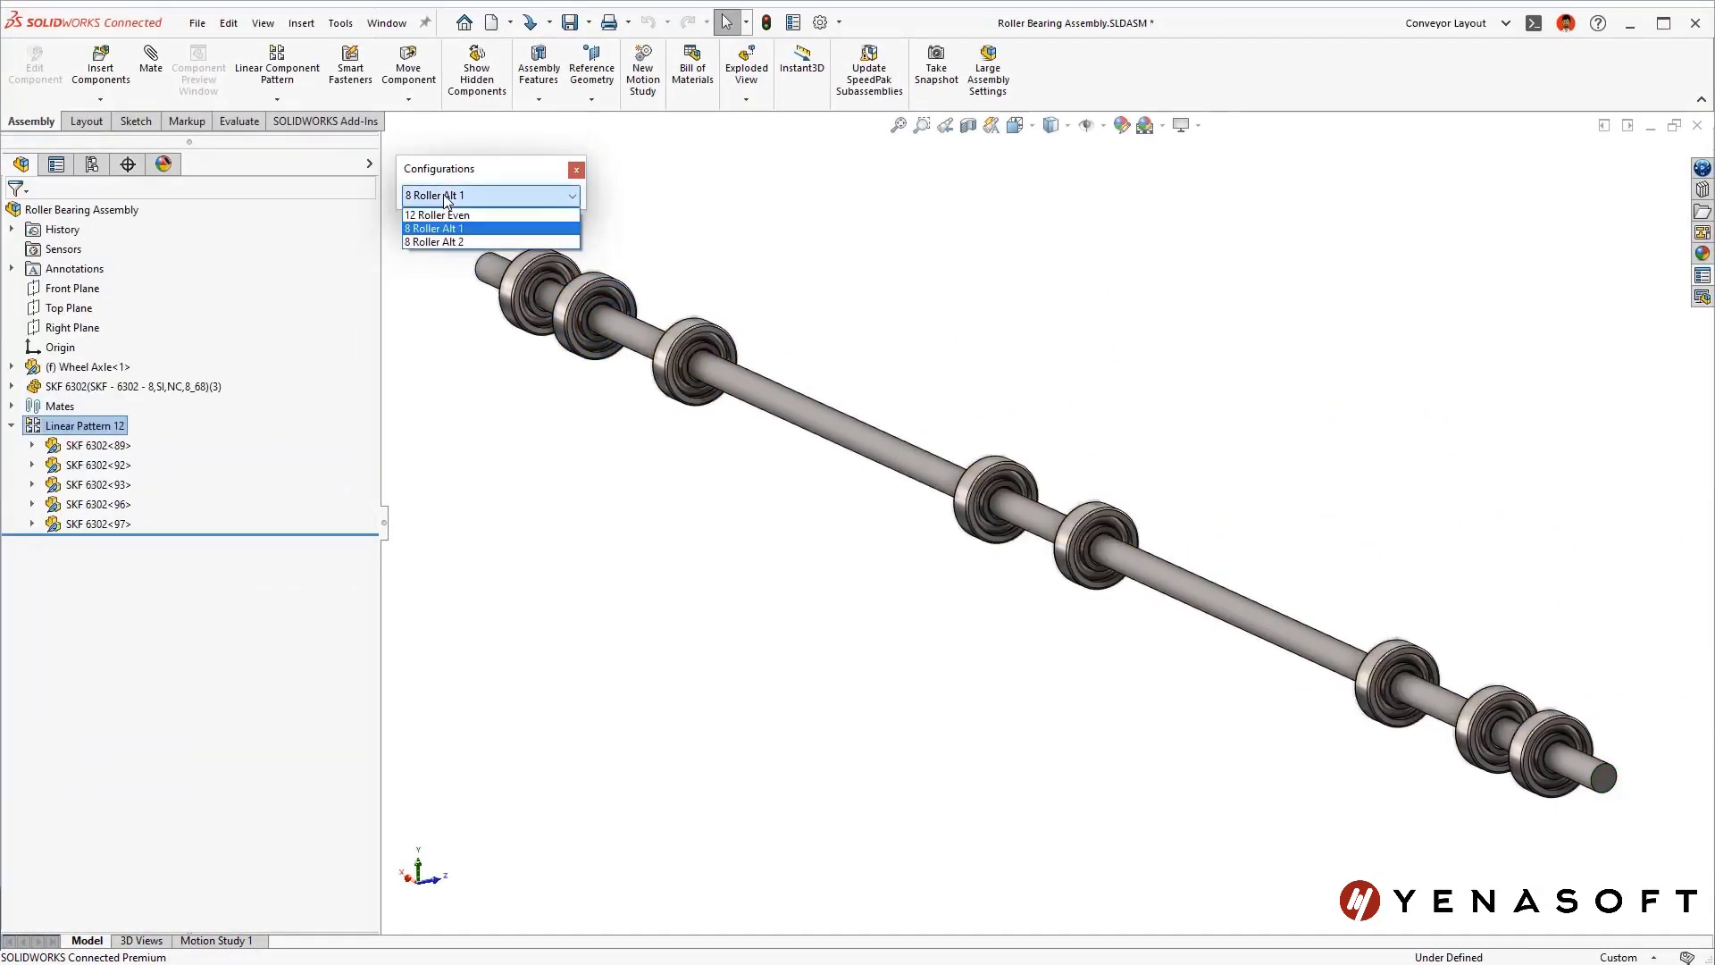
left_click(439, 242)
left_click(12, 387)
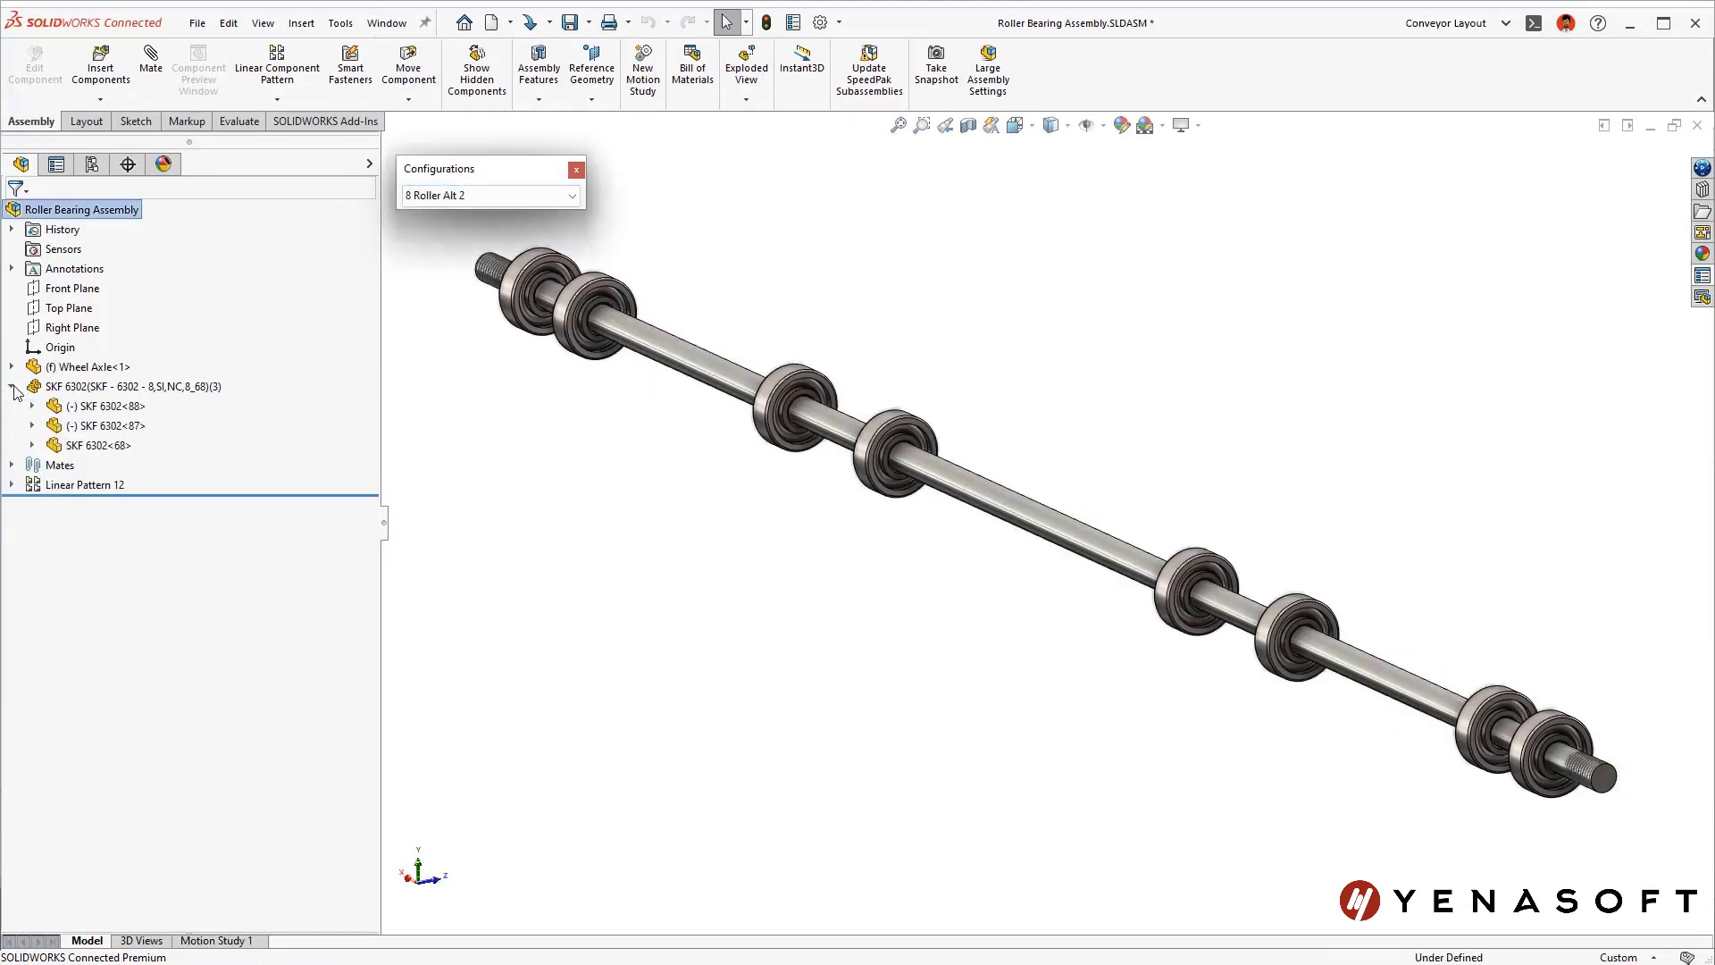
left_click(53, 445)
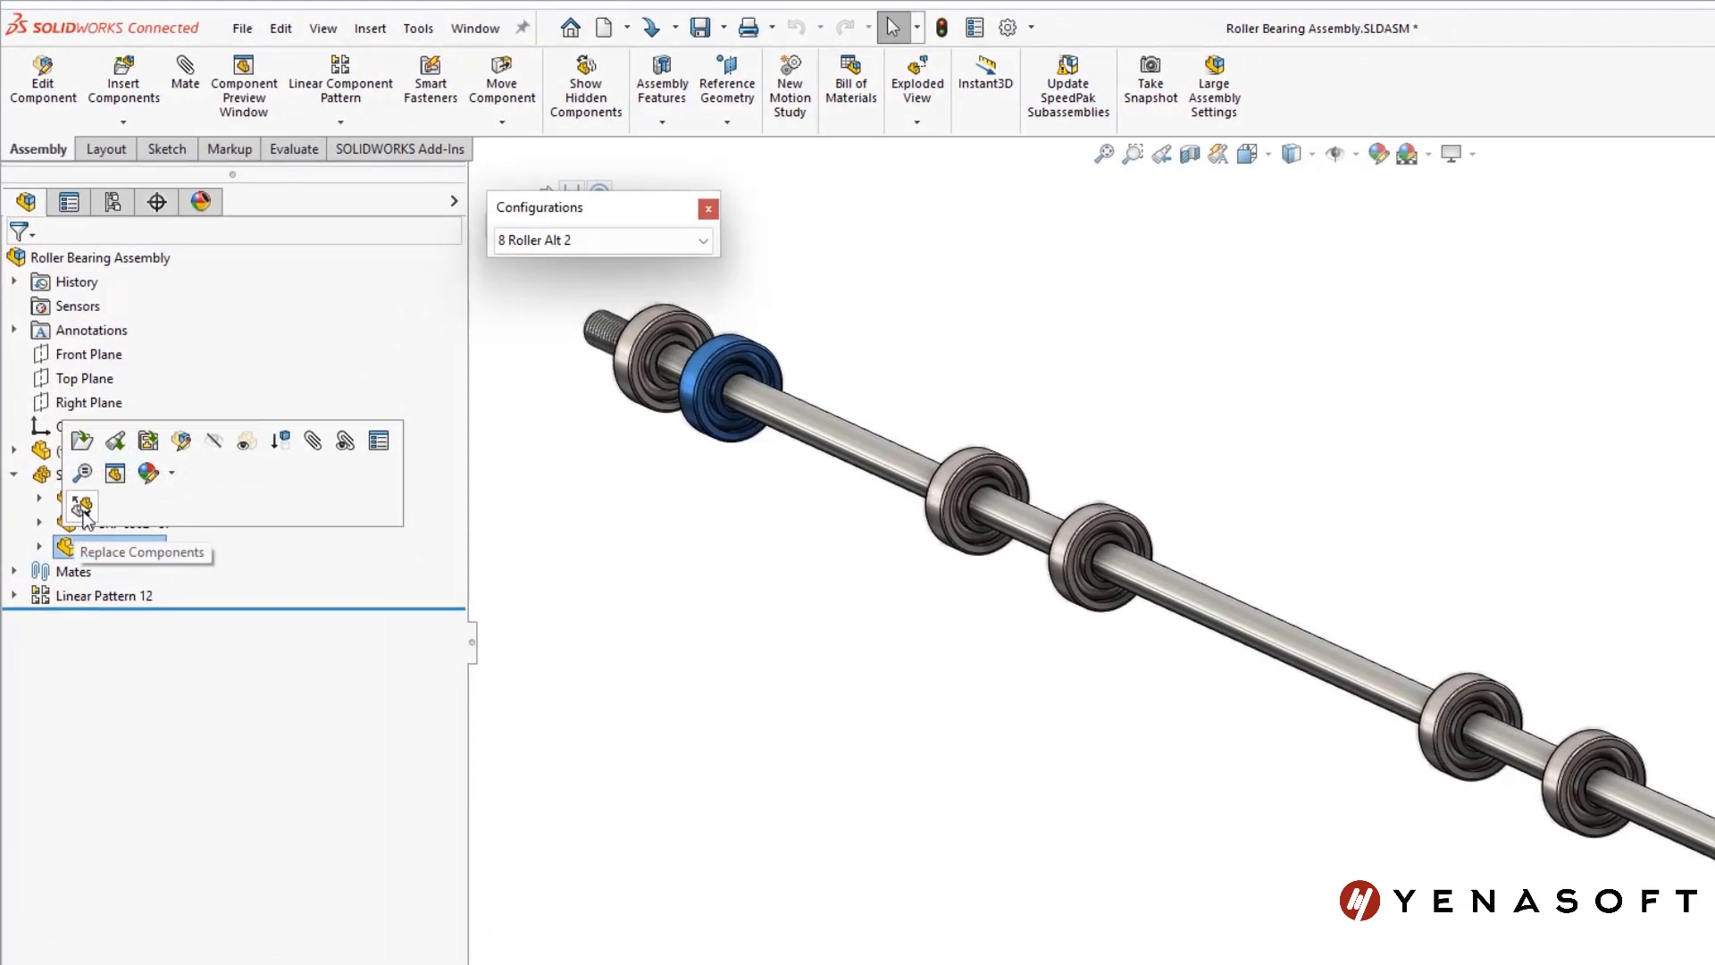
- Replace only the selected SKF 6302<68> bearing with Rubber Wheel.SLDPRT
left_click(81, 507)
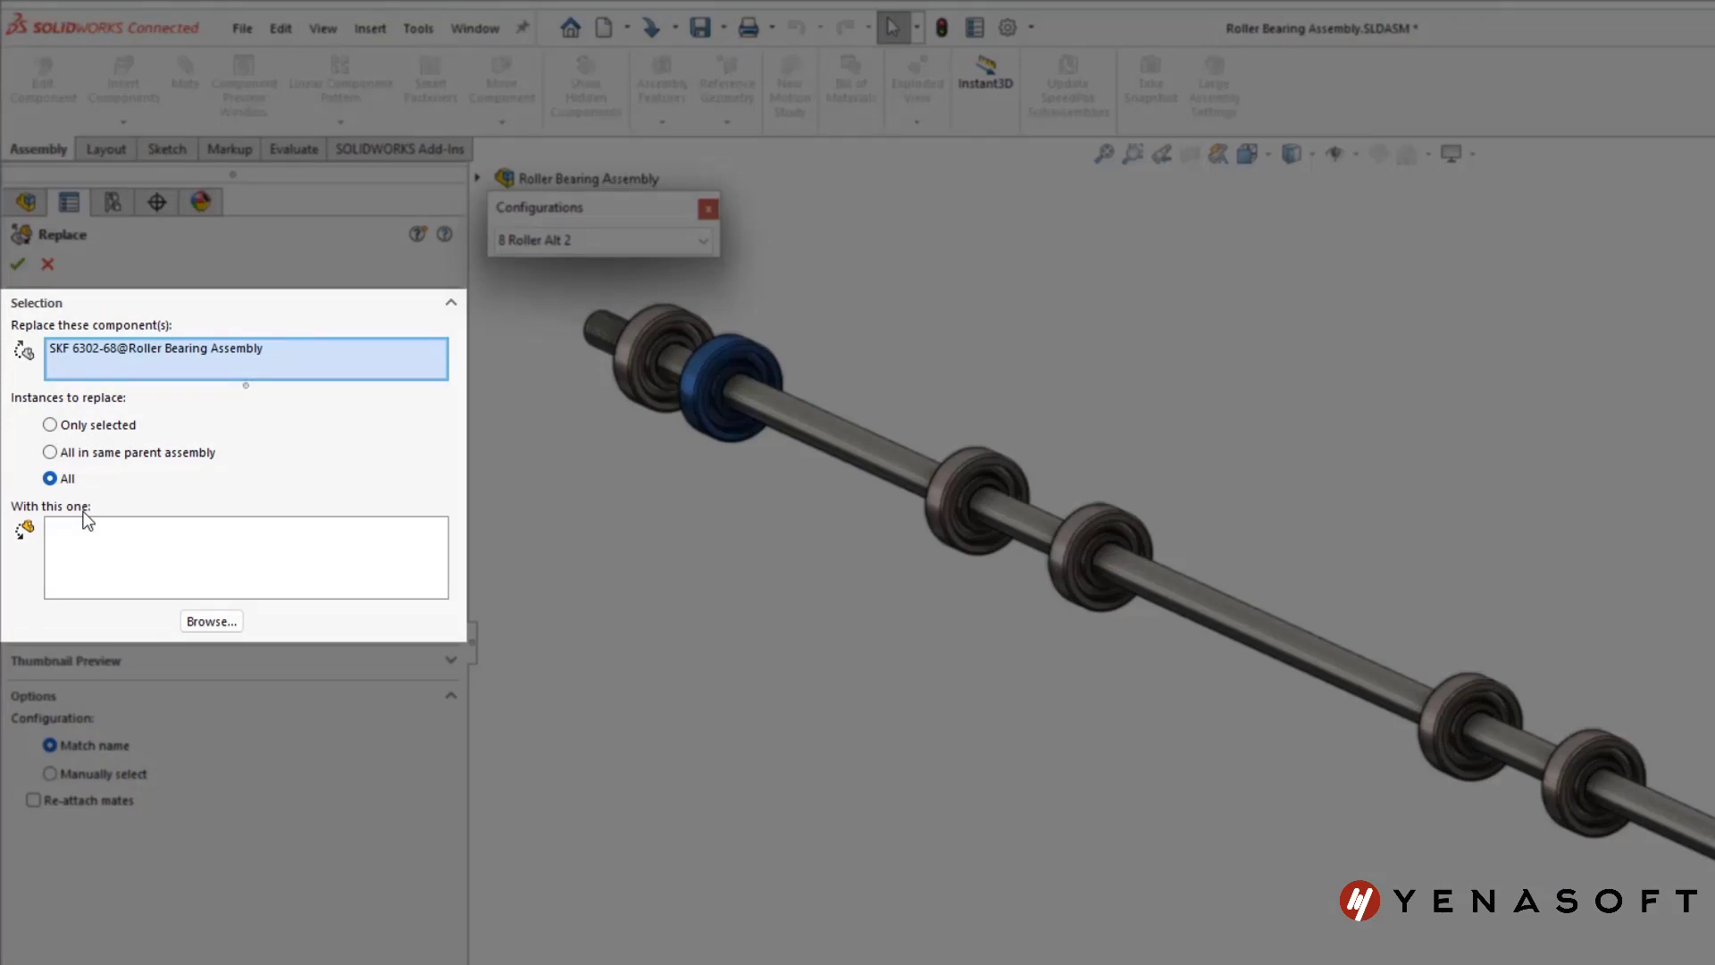
left_click(89, 425)
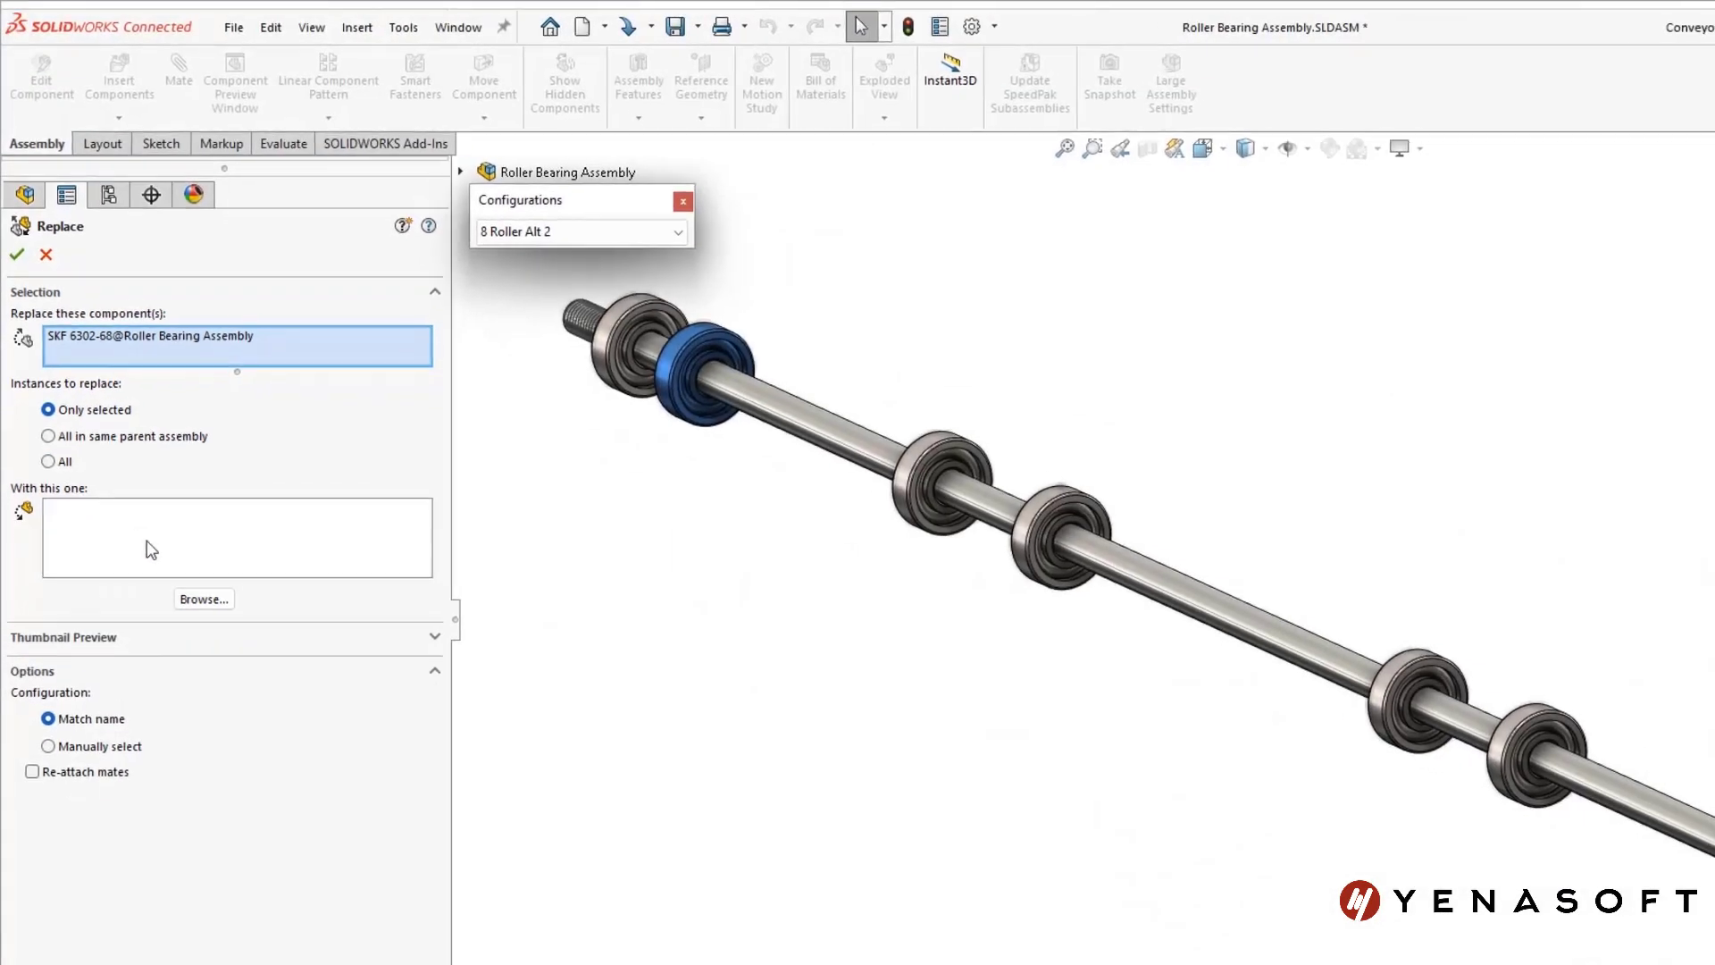
left_click(188, 599)
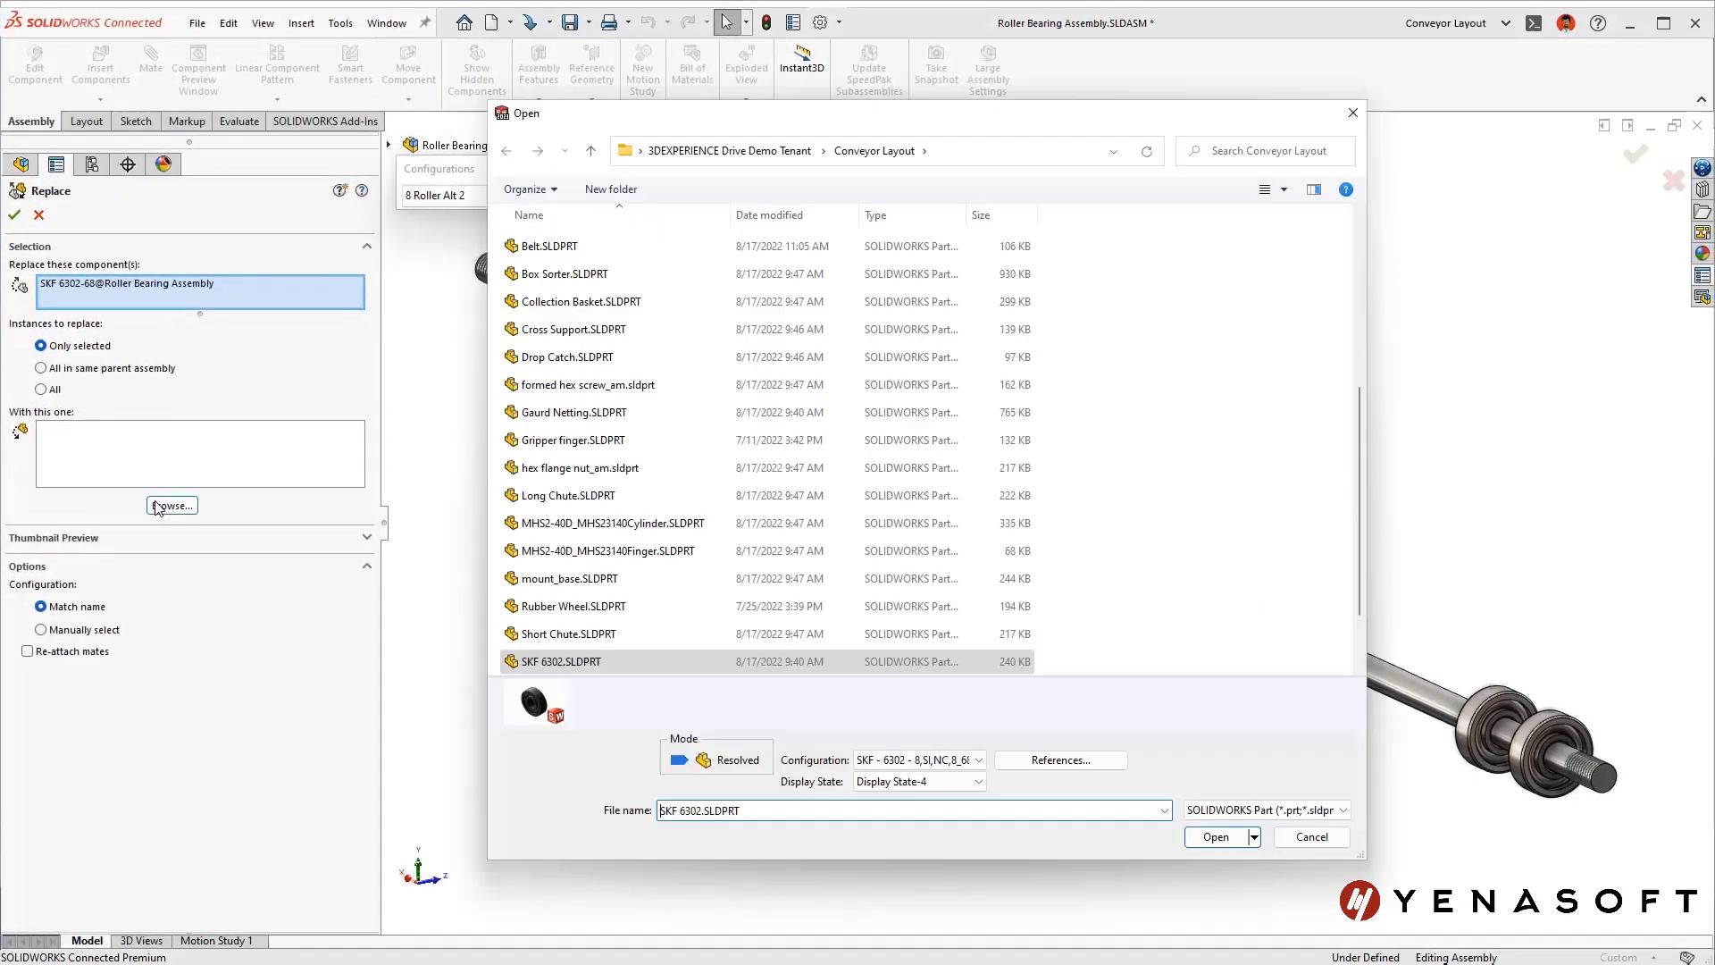
left_click(561, 606)
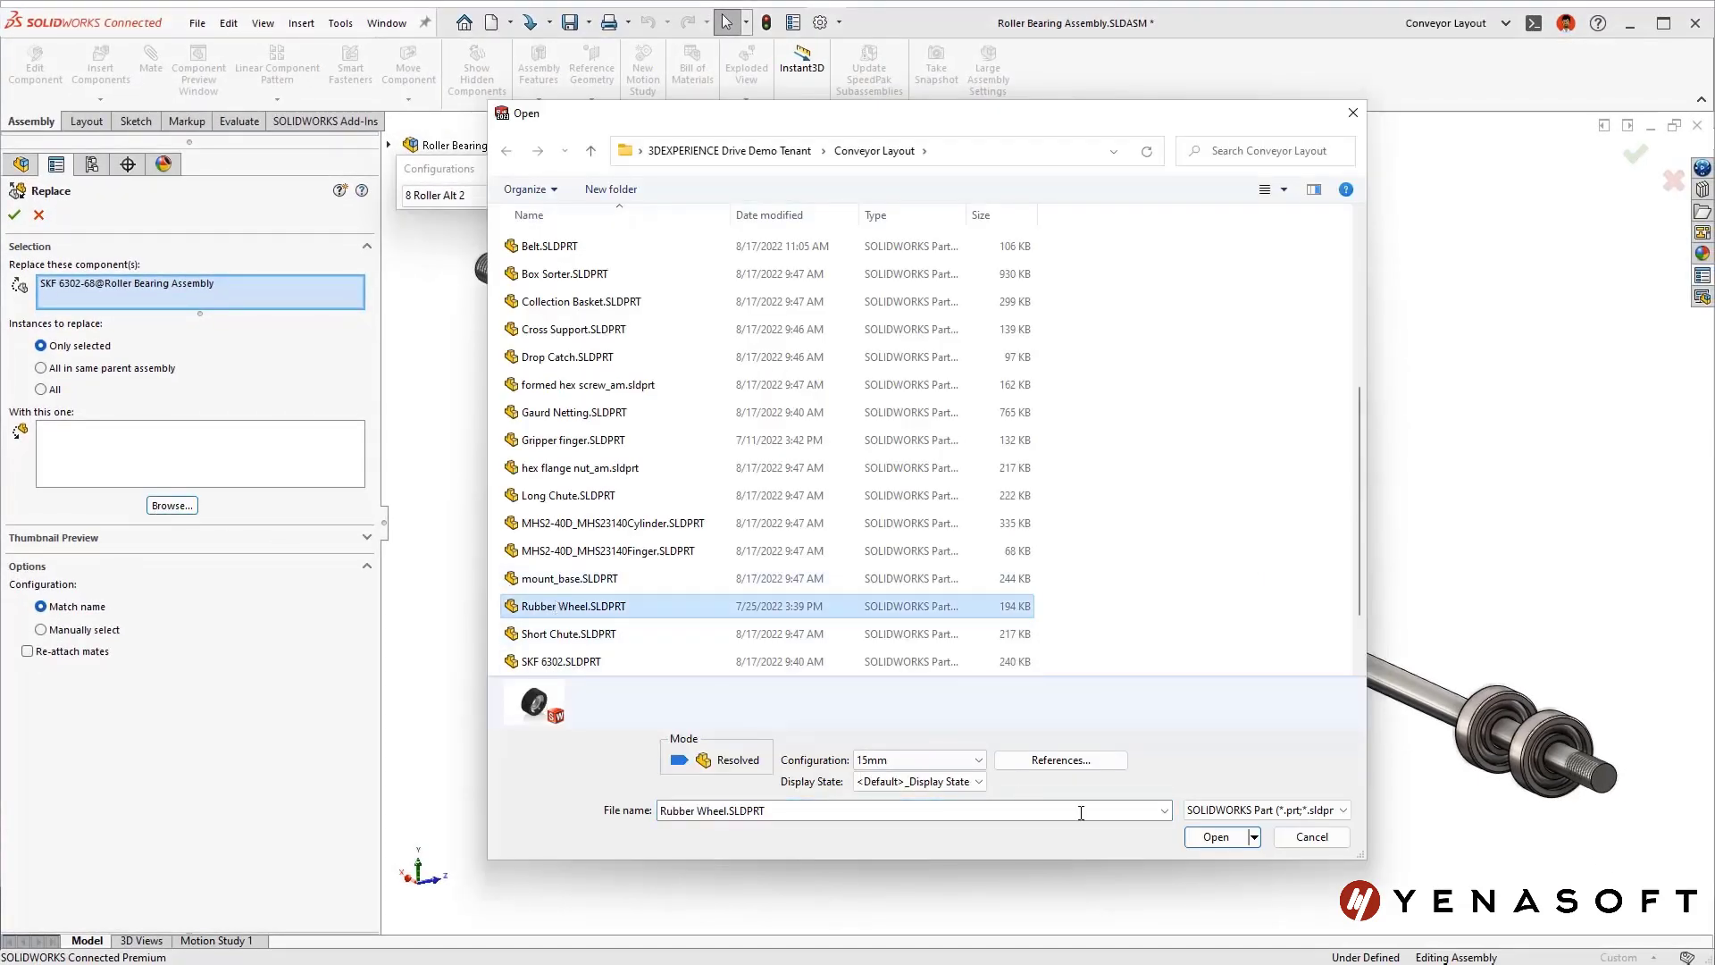
left_click(1216, 840)
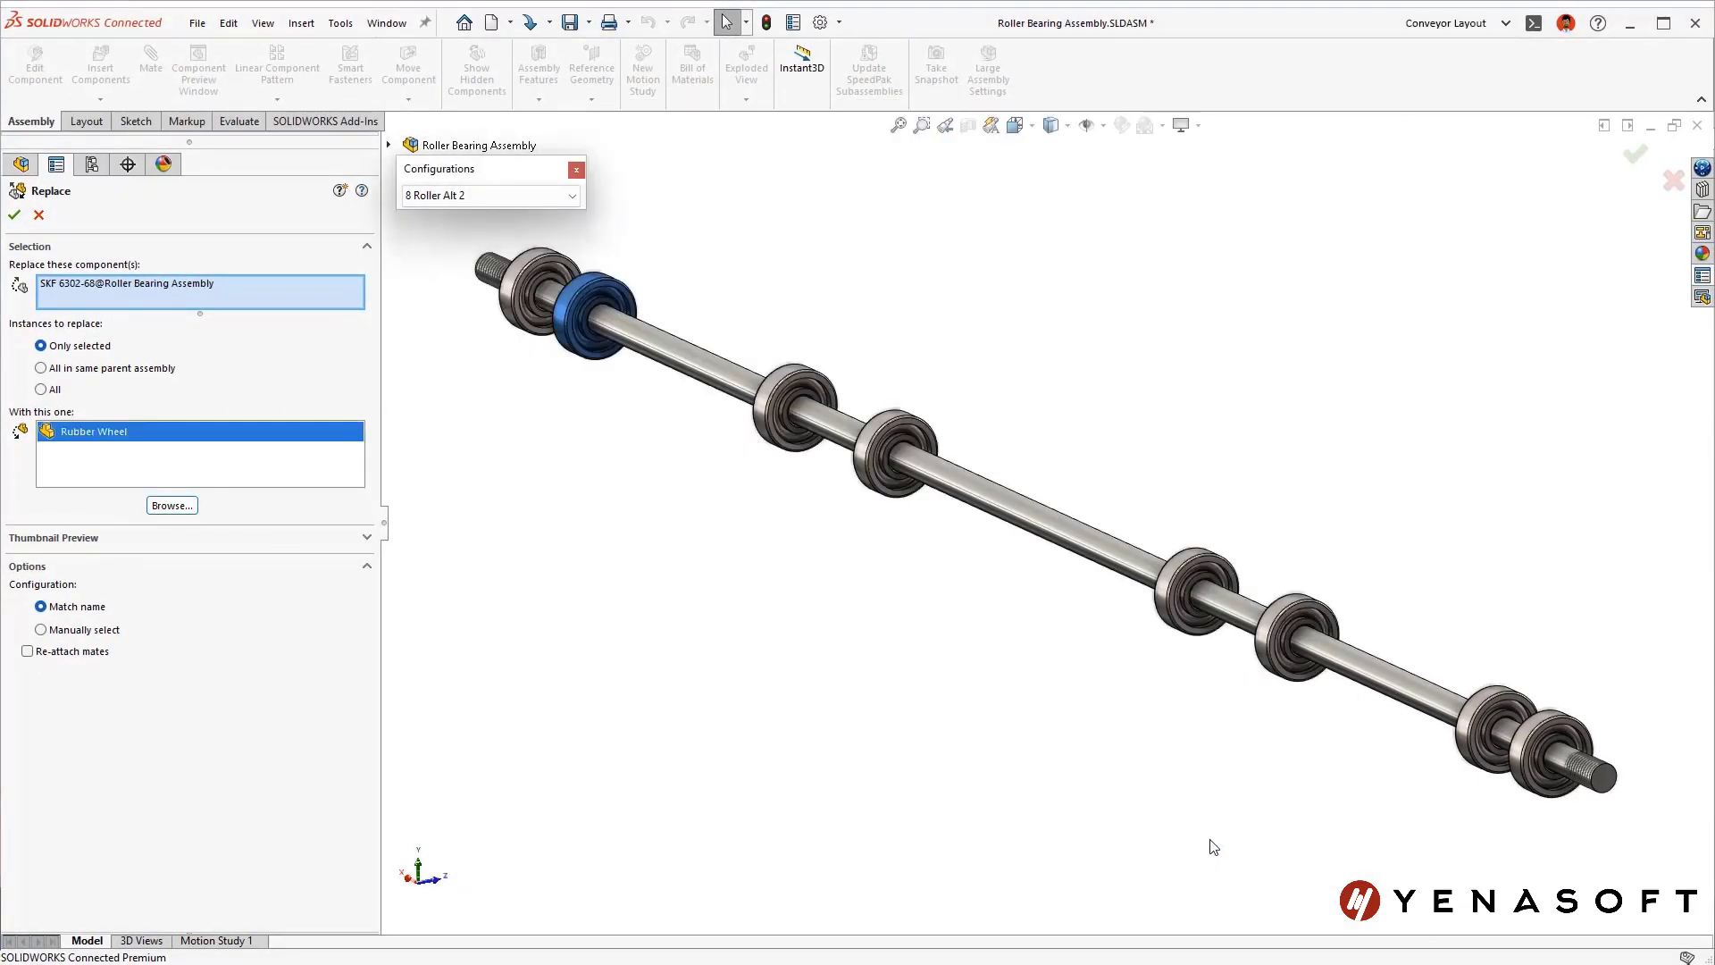
left_click(314, 540)
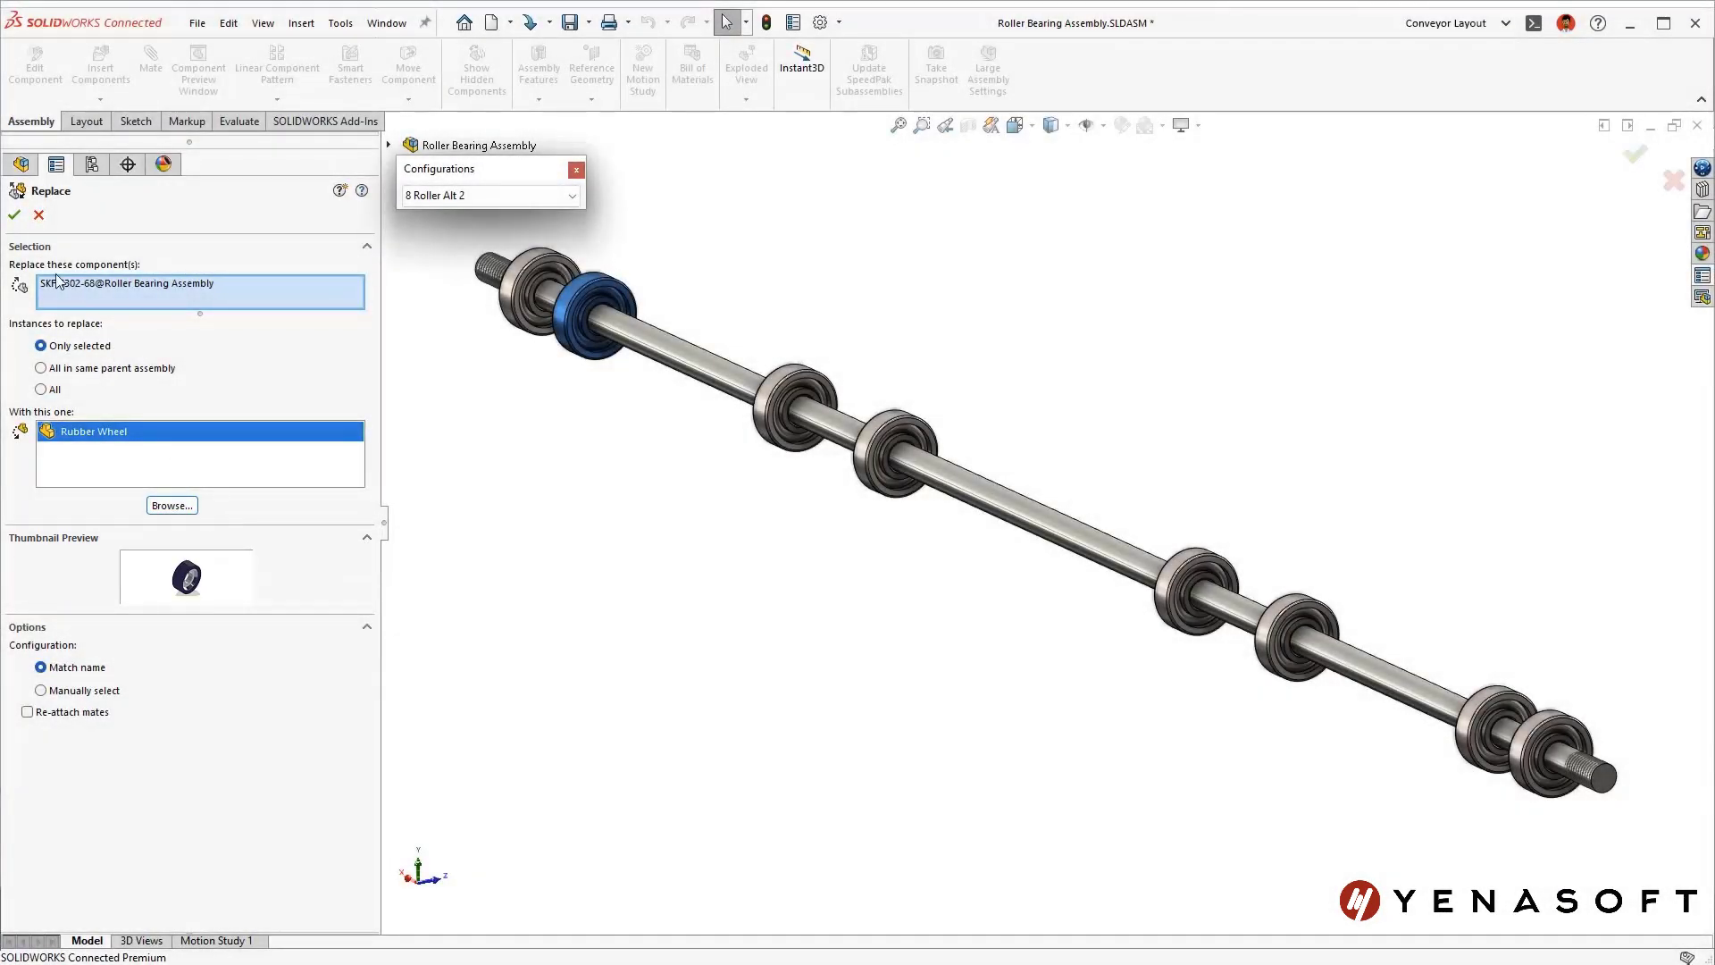
left_click(14, 216)
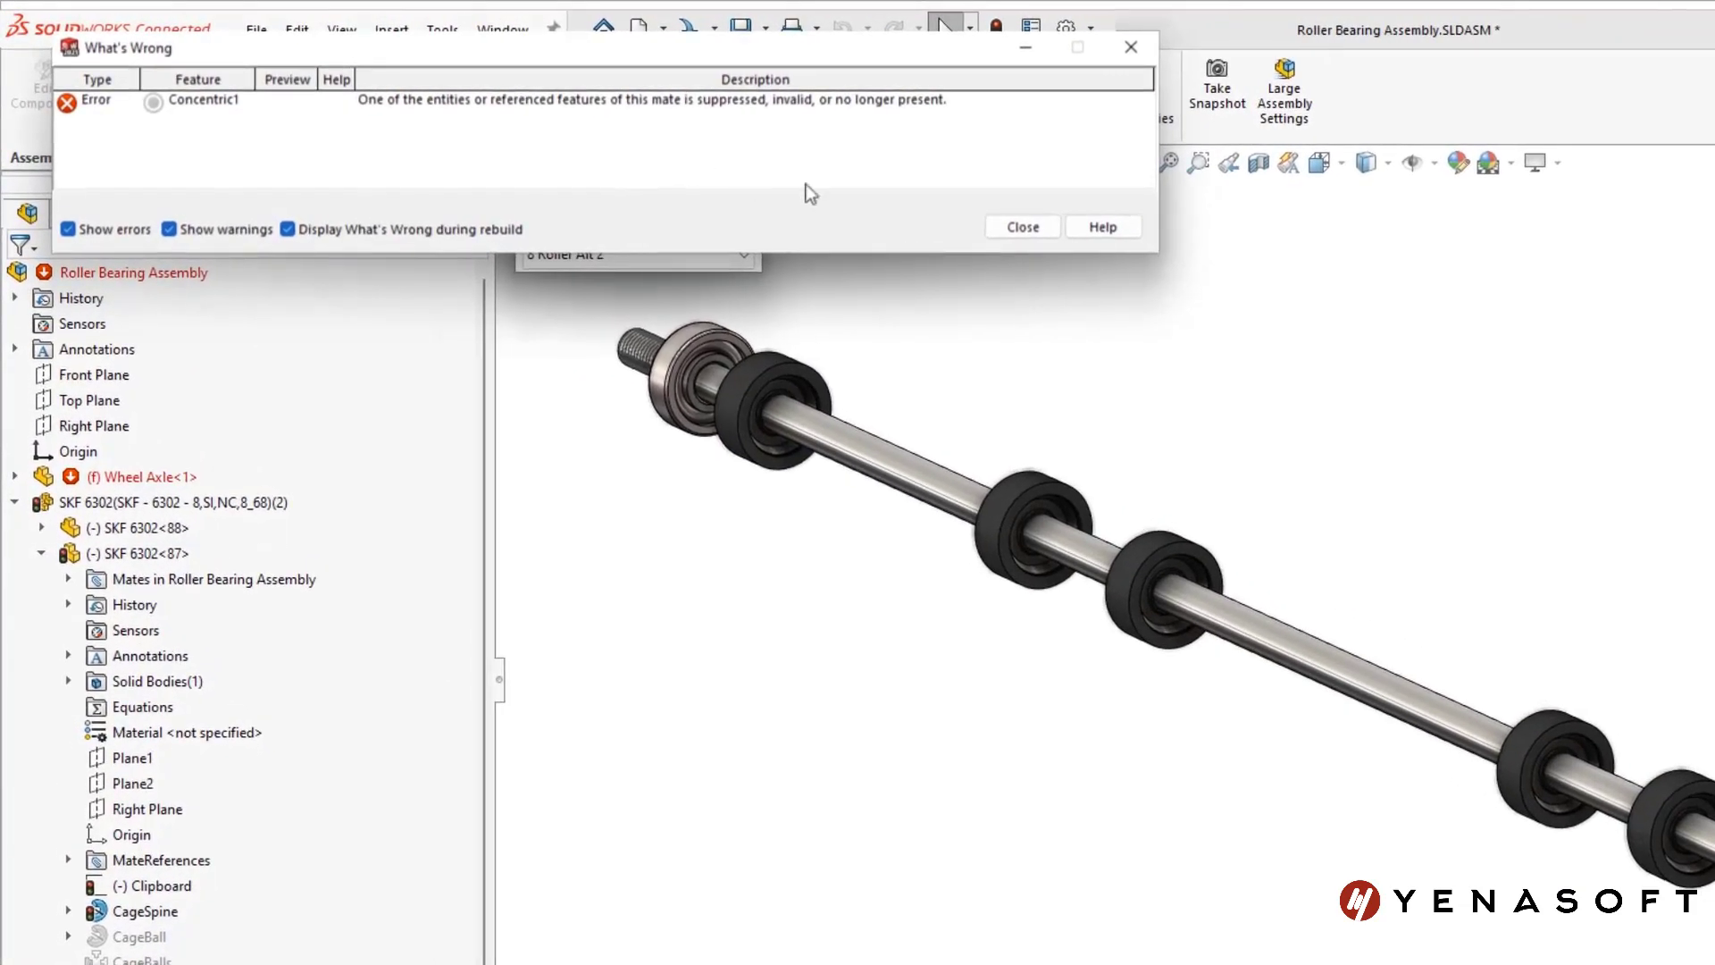
- Close the error report and inspect the broken Concentric1 mate without changing it
left_click(1022, 228)
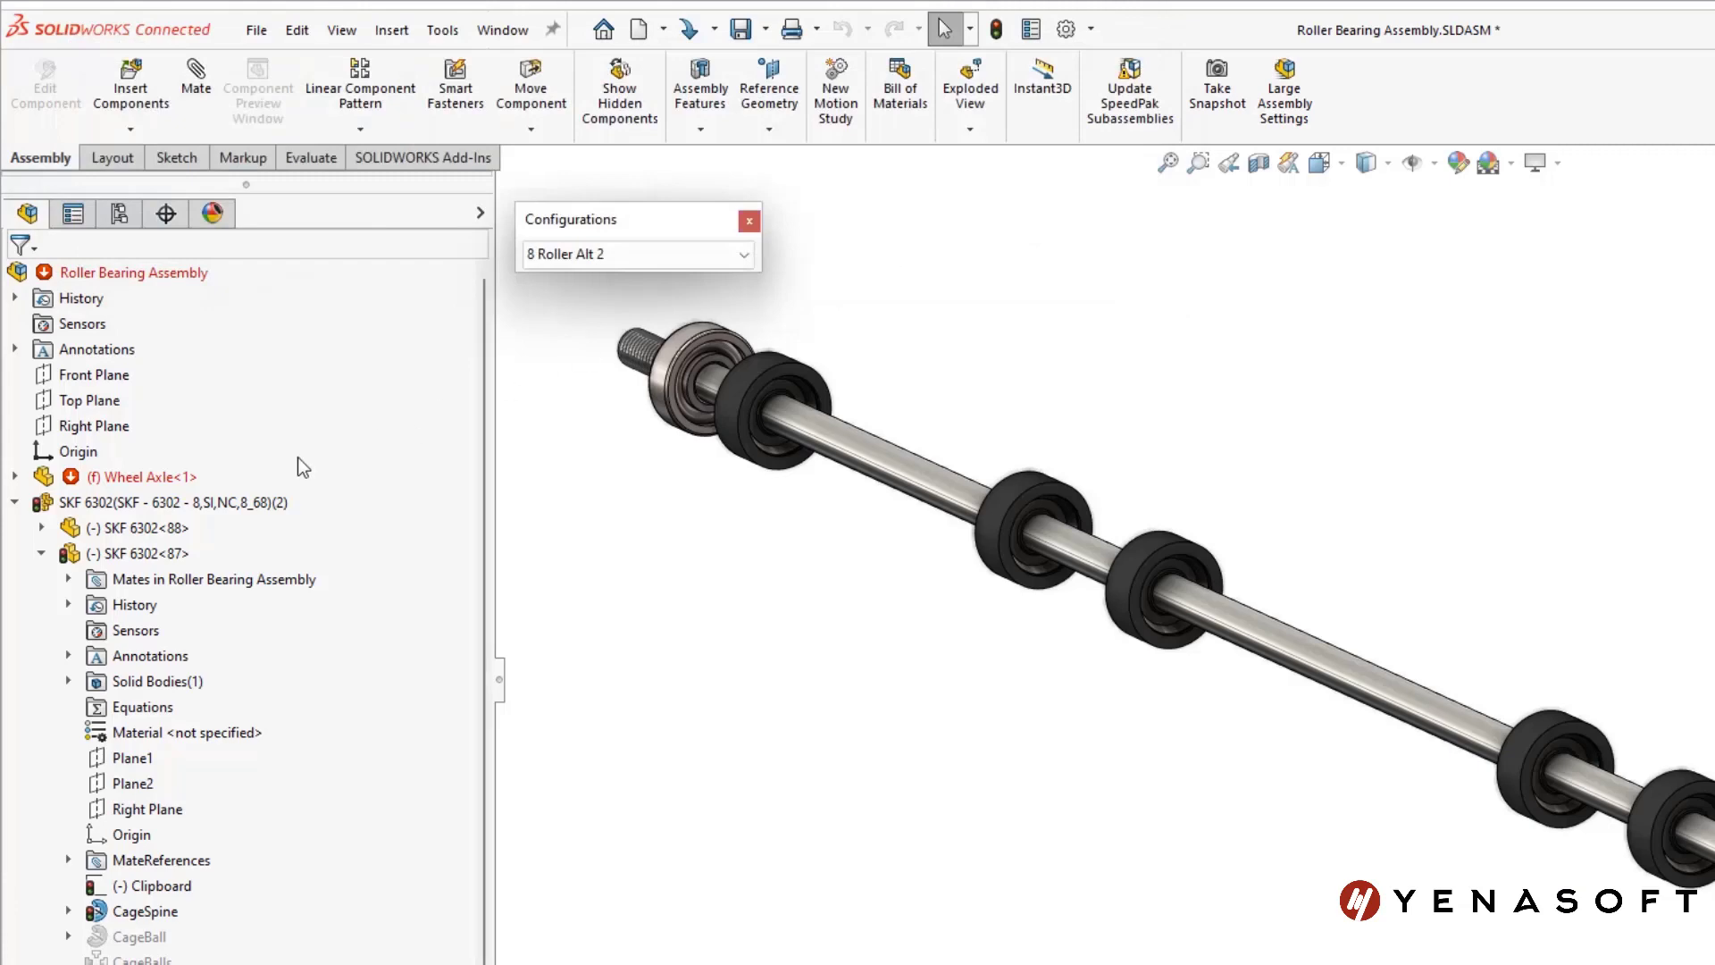
left_click(14, 503)
left_click(14, 553)
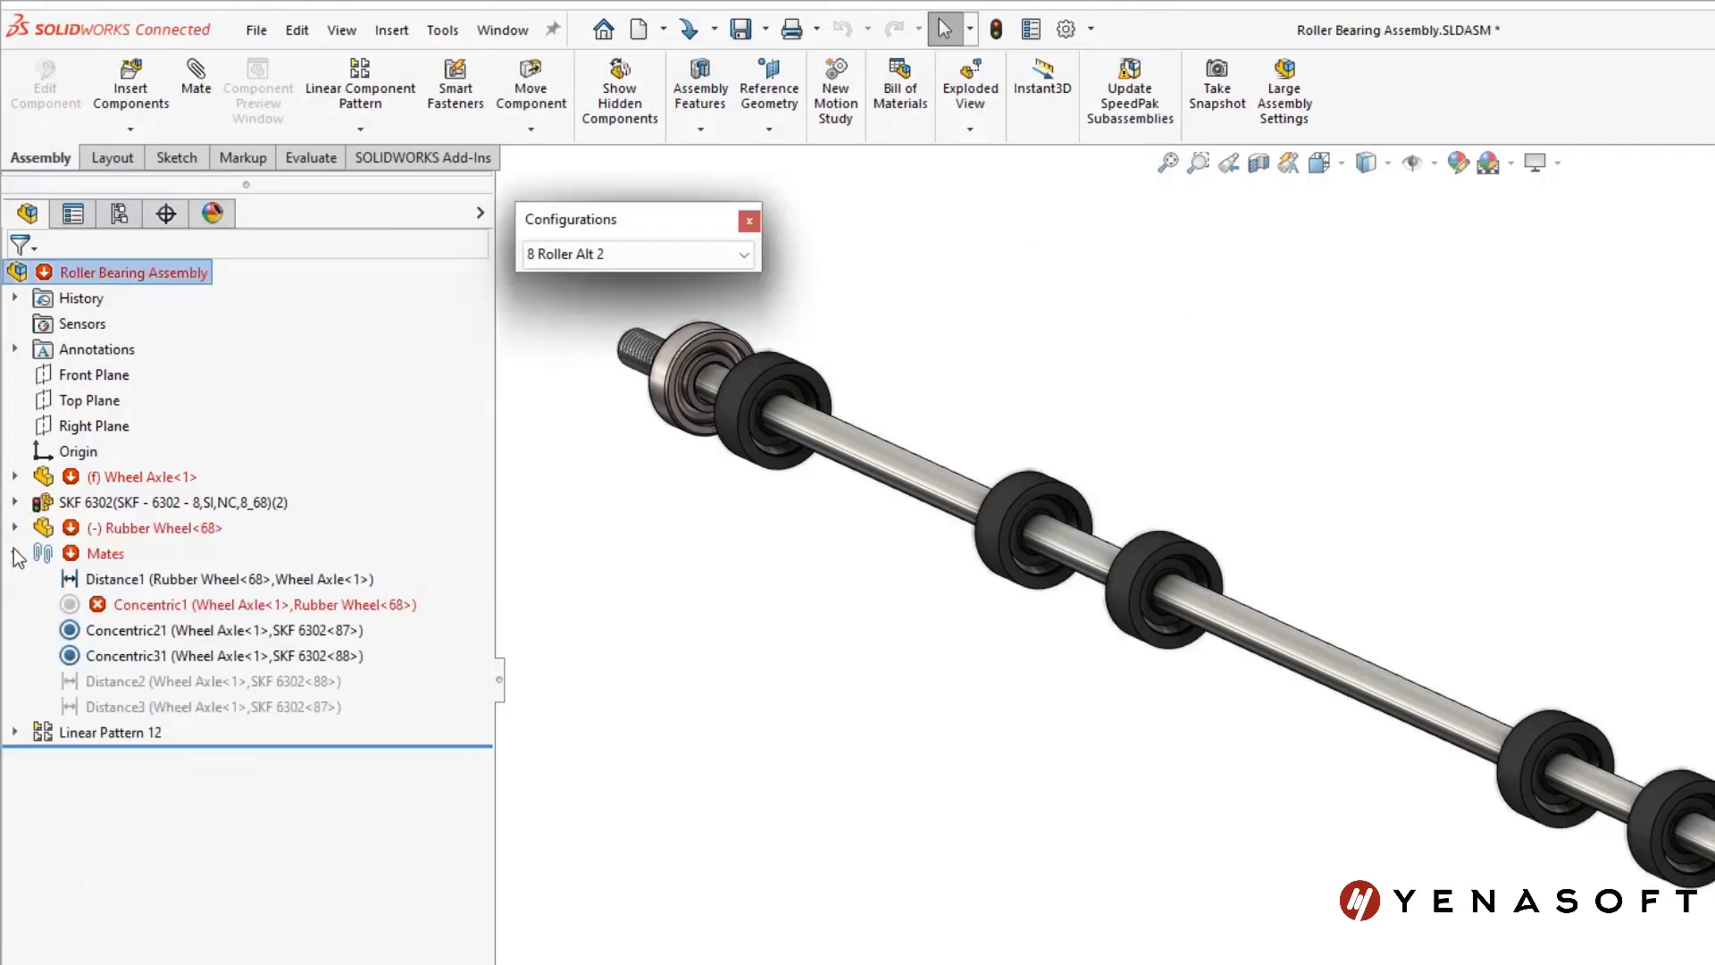
left_click(76, 602)
left_click(93, 520)
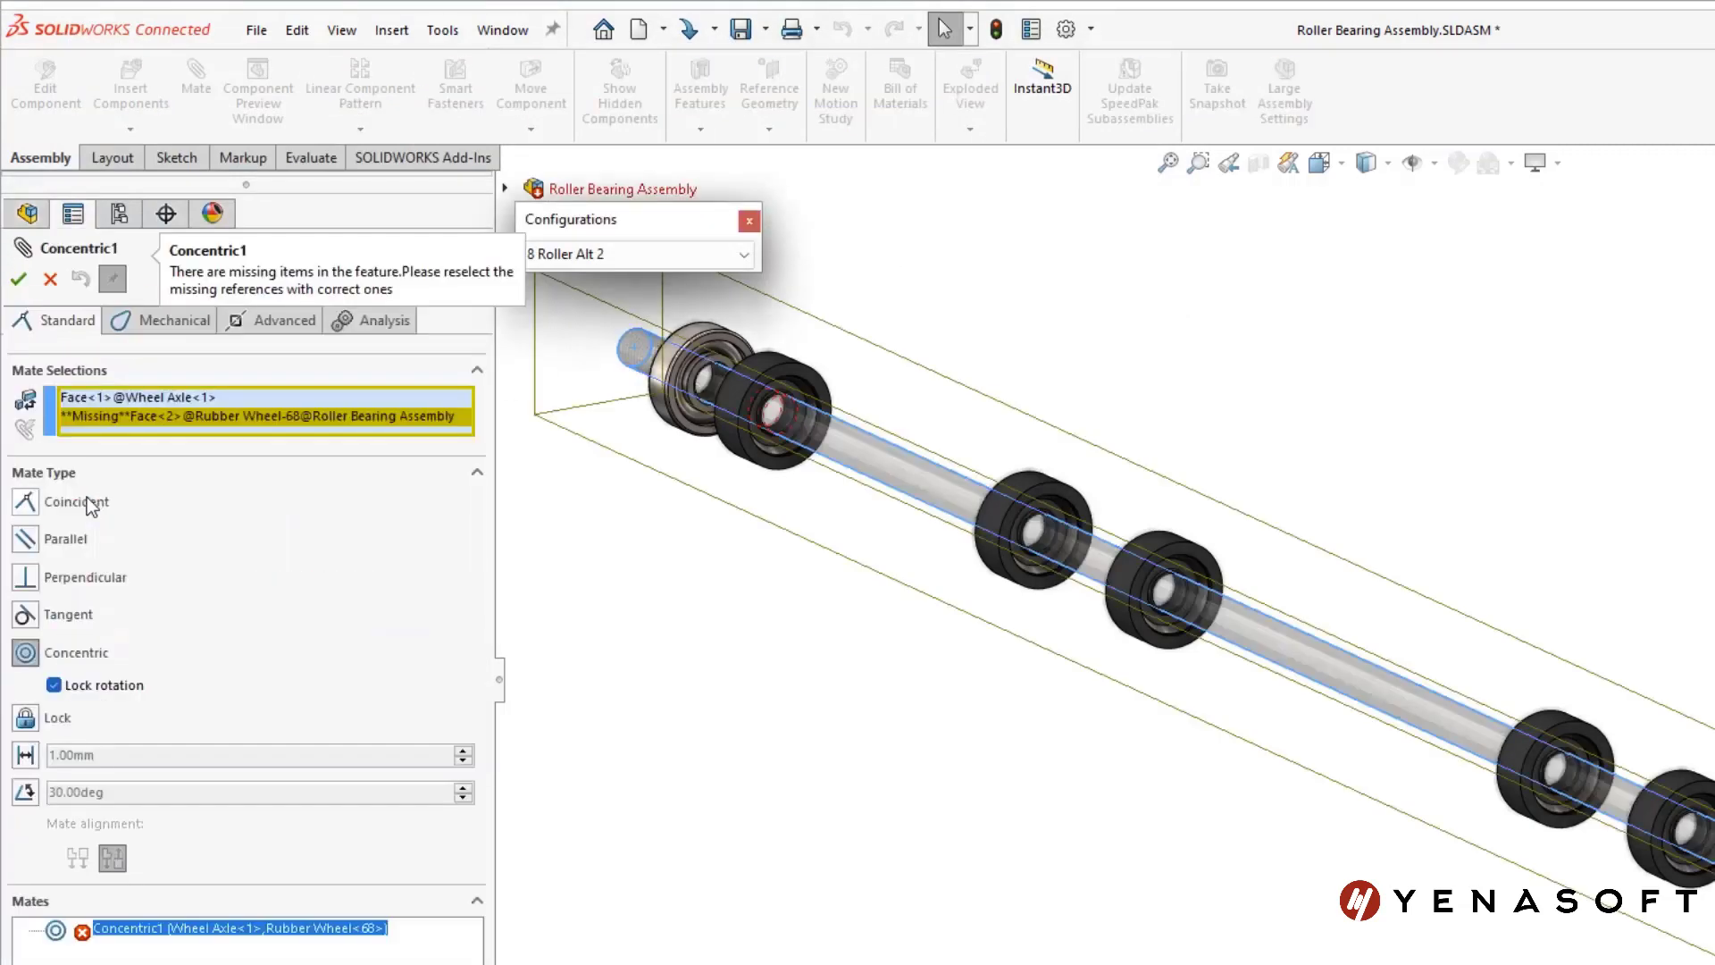
left_click(50, 279)
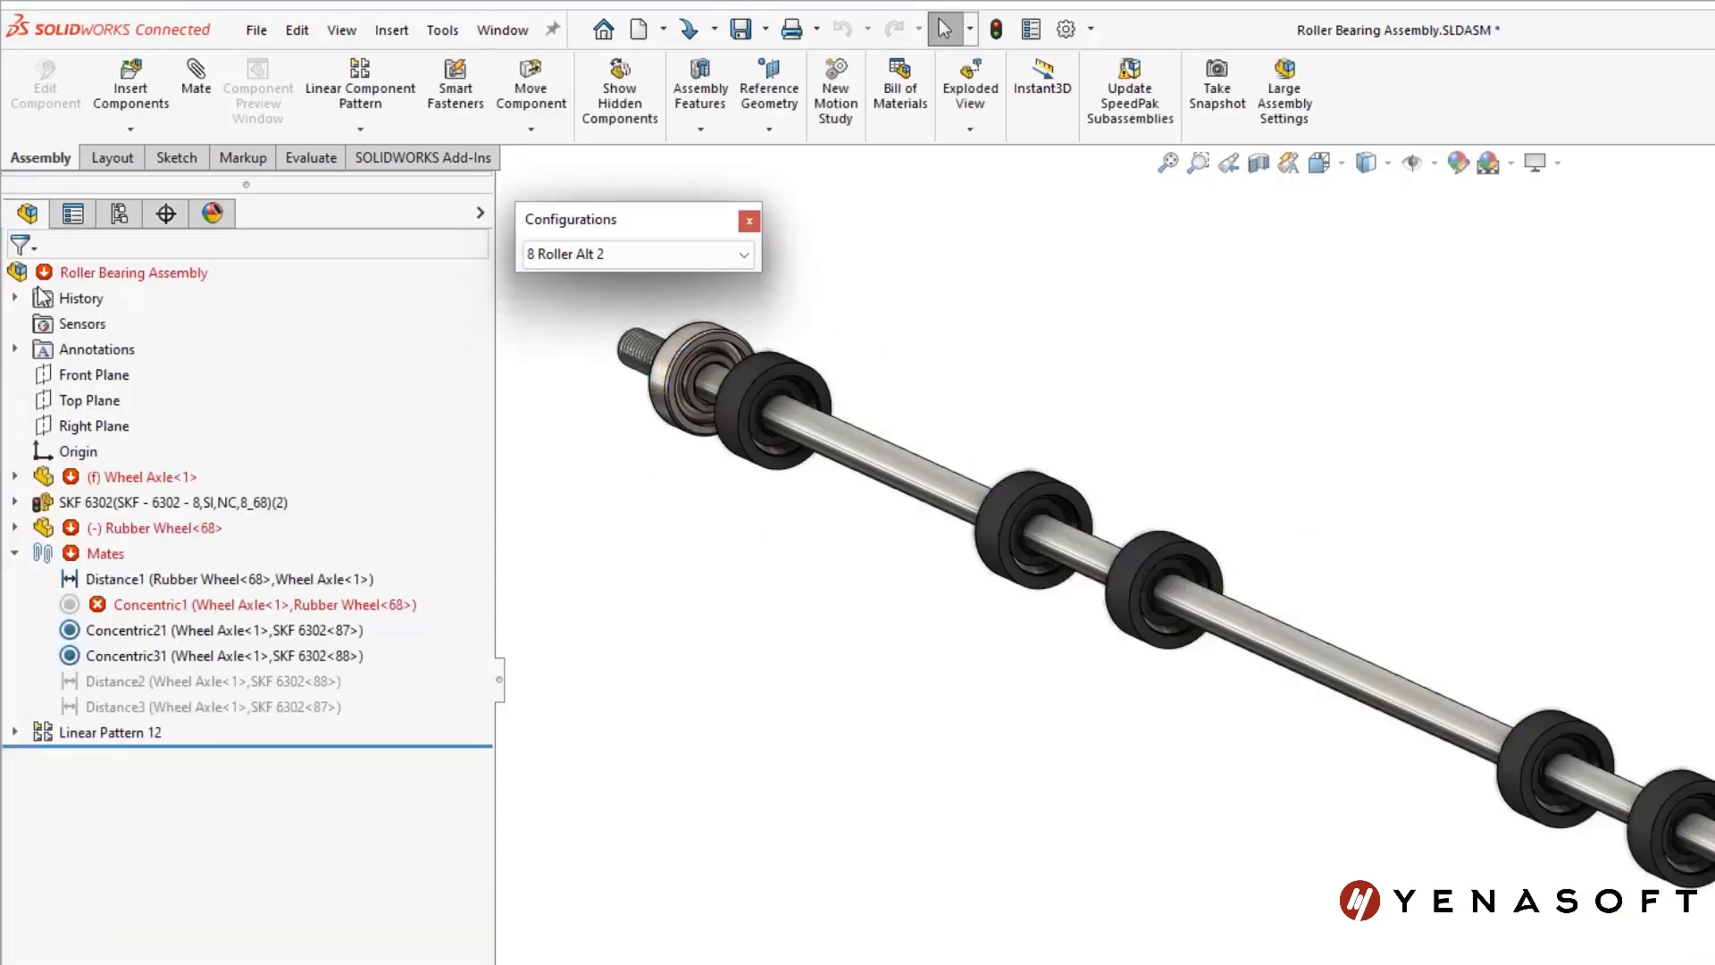
- Run Auto Repair on the Mates folder to fix the missing references
left_click(70, 606)
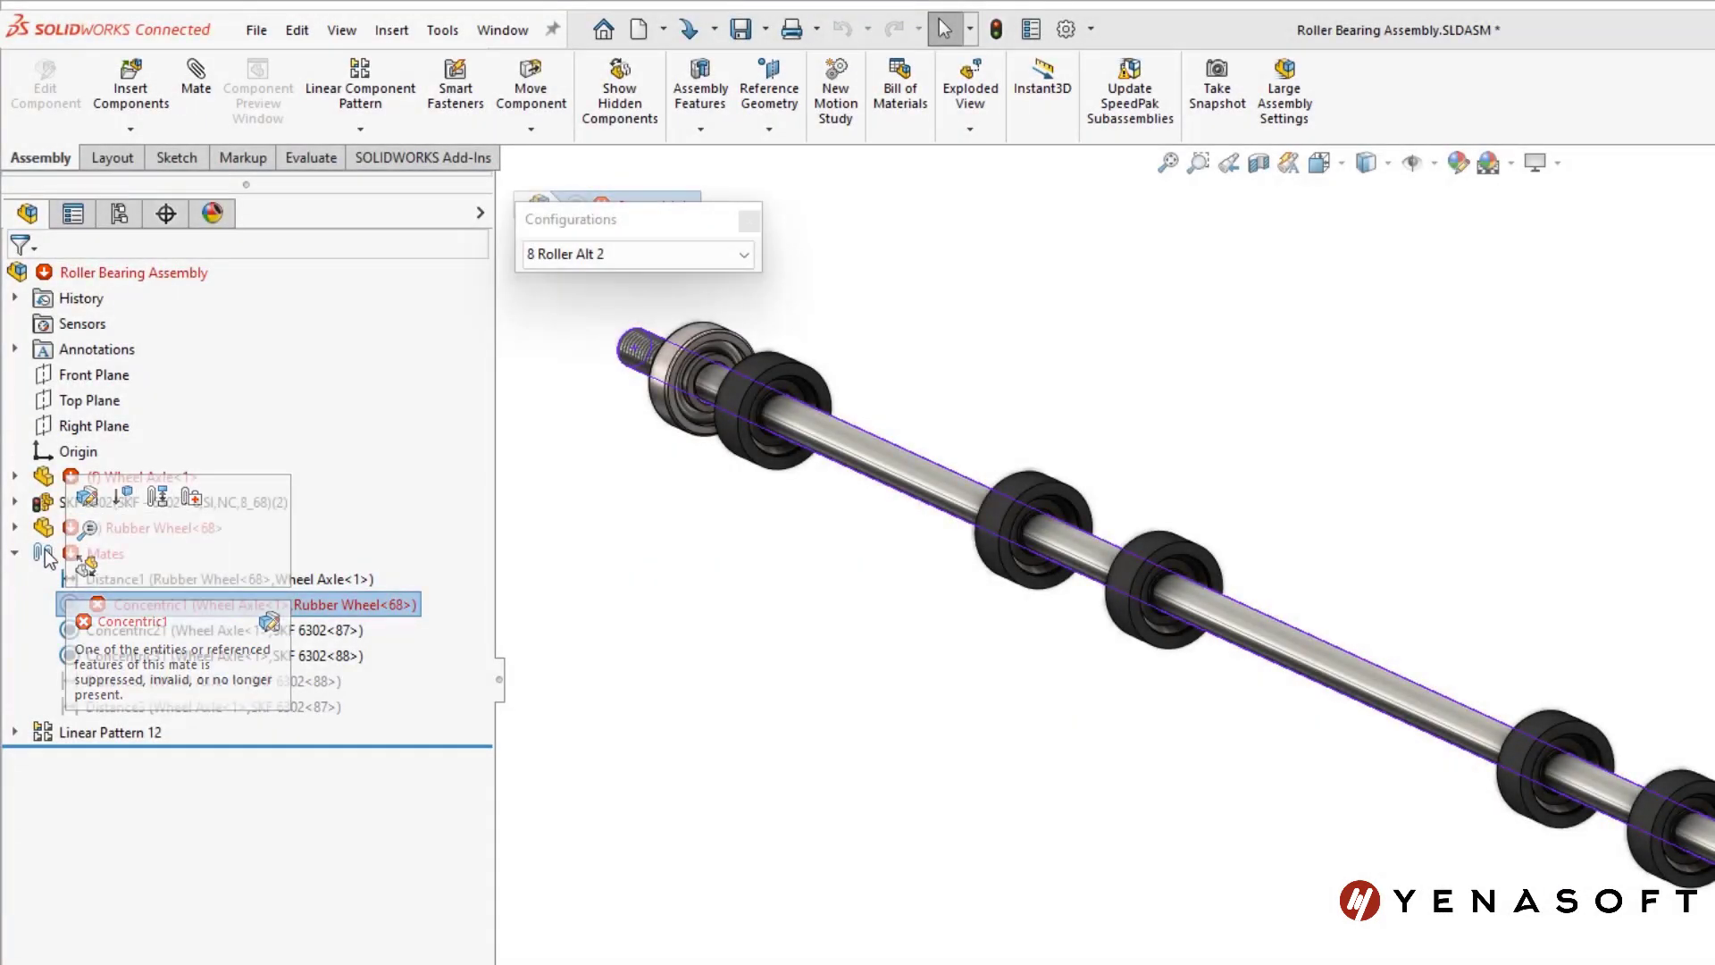
right_click(44, 554)
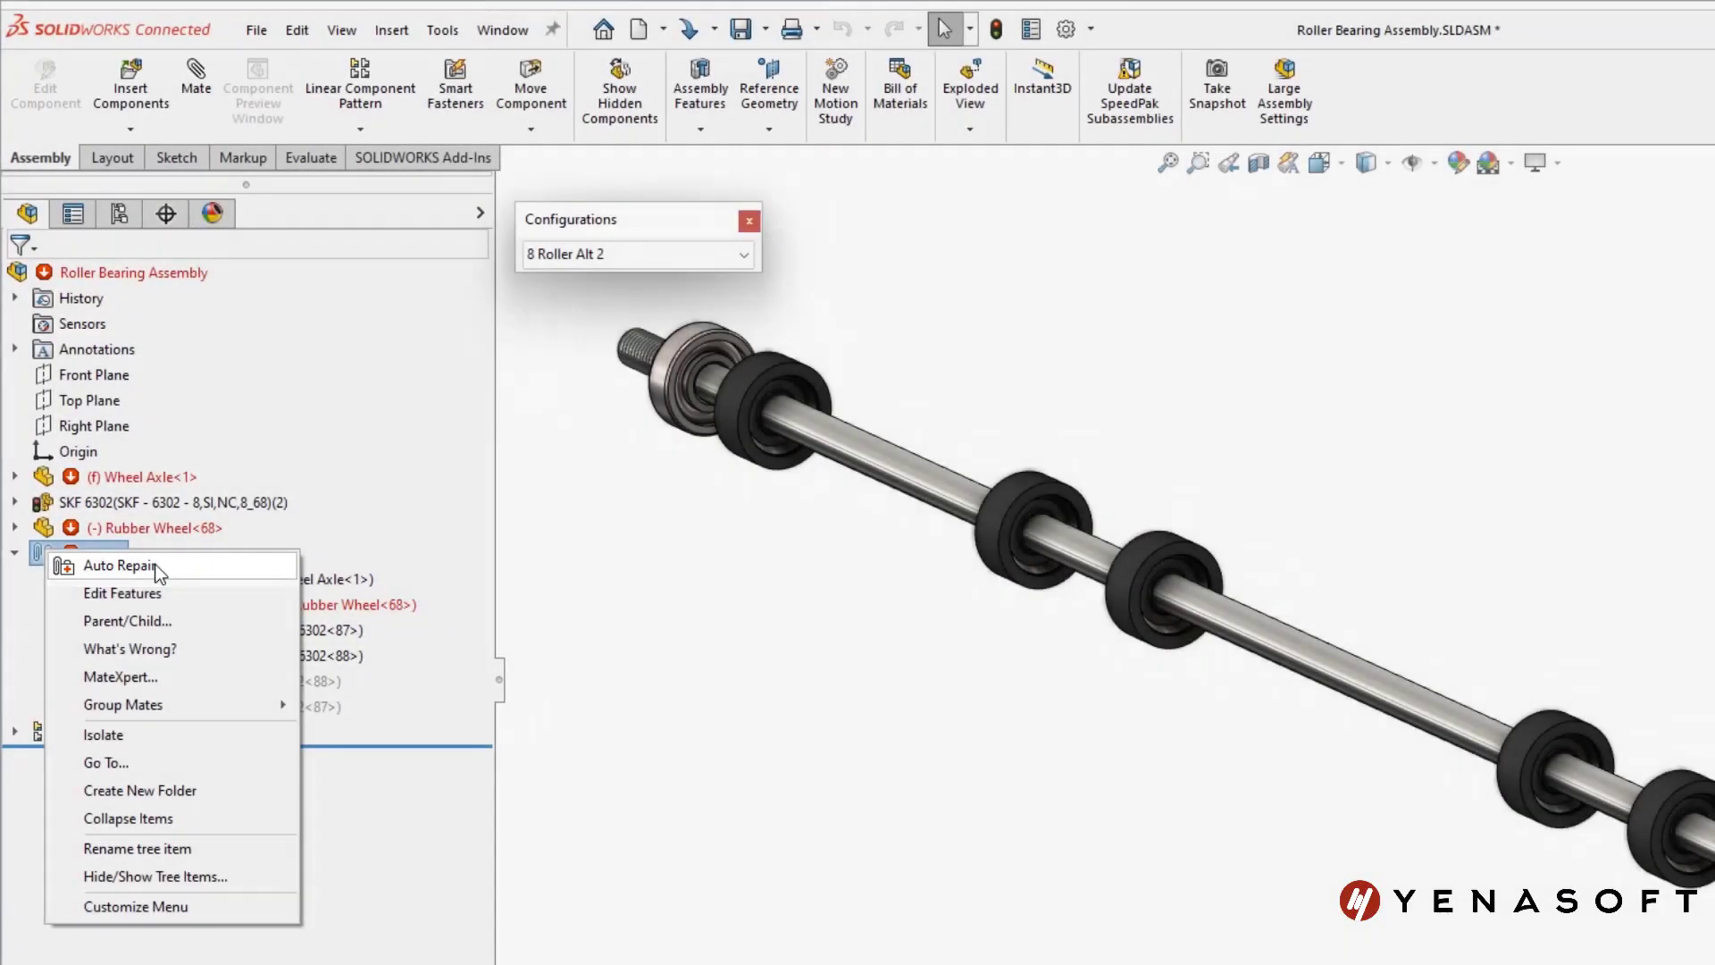
left_click(154, 565)
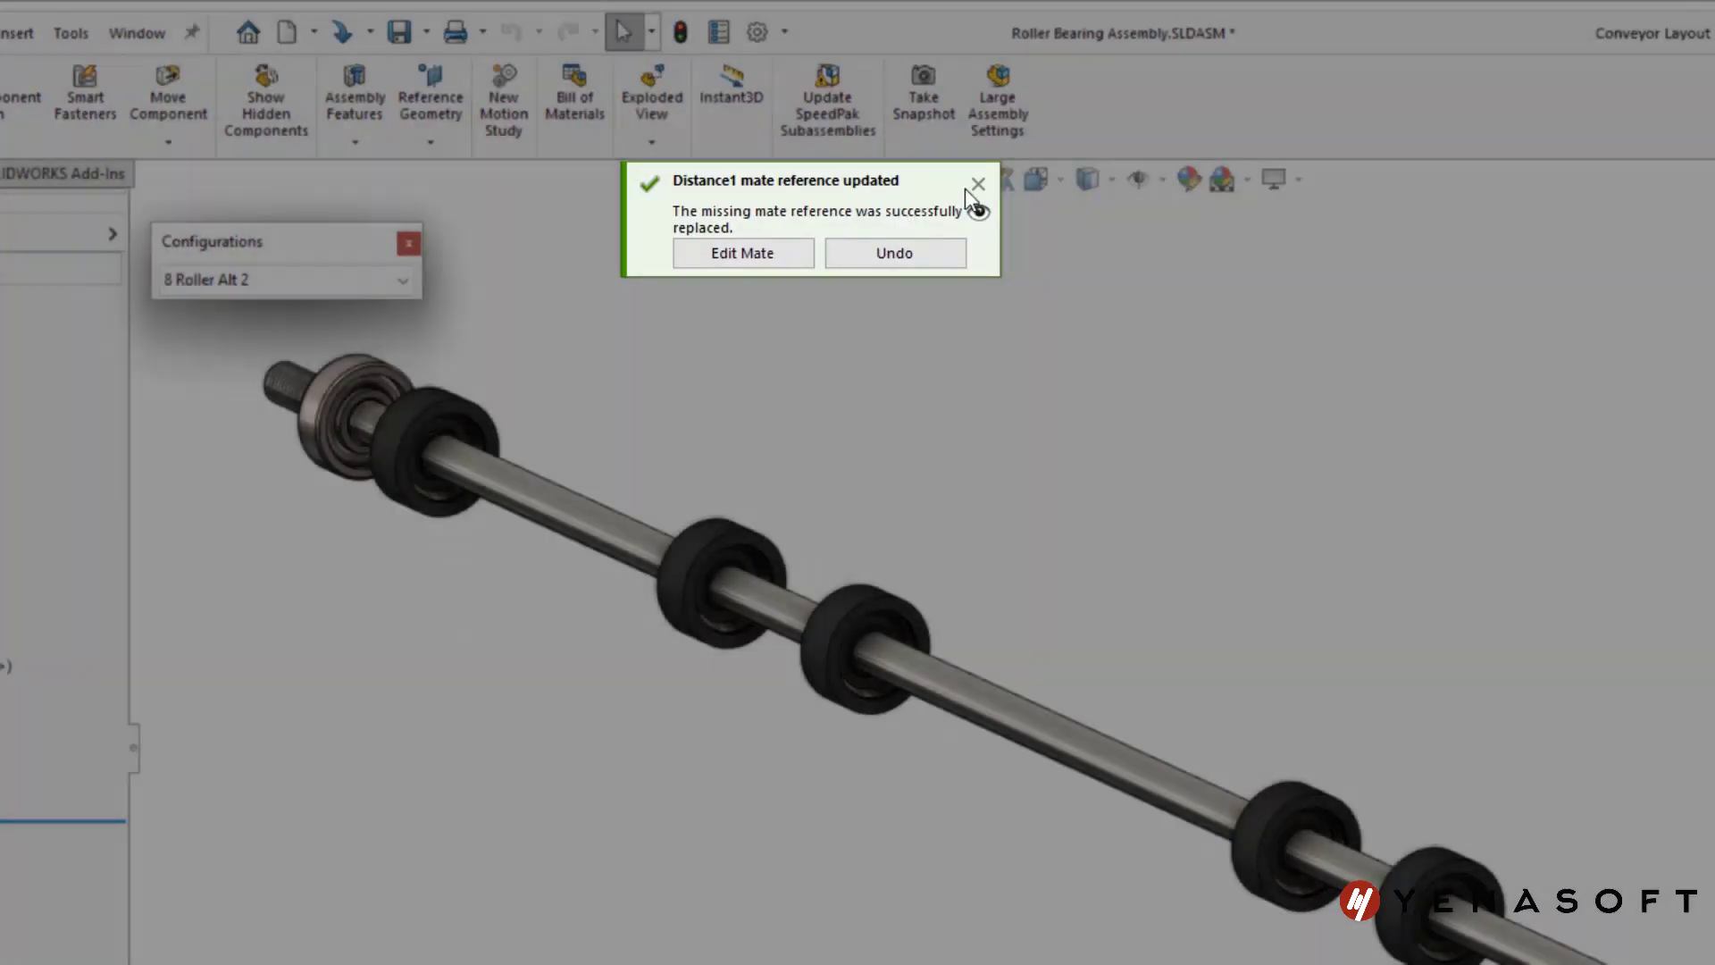
- Switch via 8 Roller Alt 1 to the 12 Roller Even configuration
left_click(977, 184)
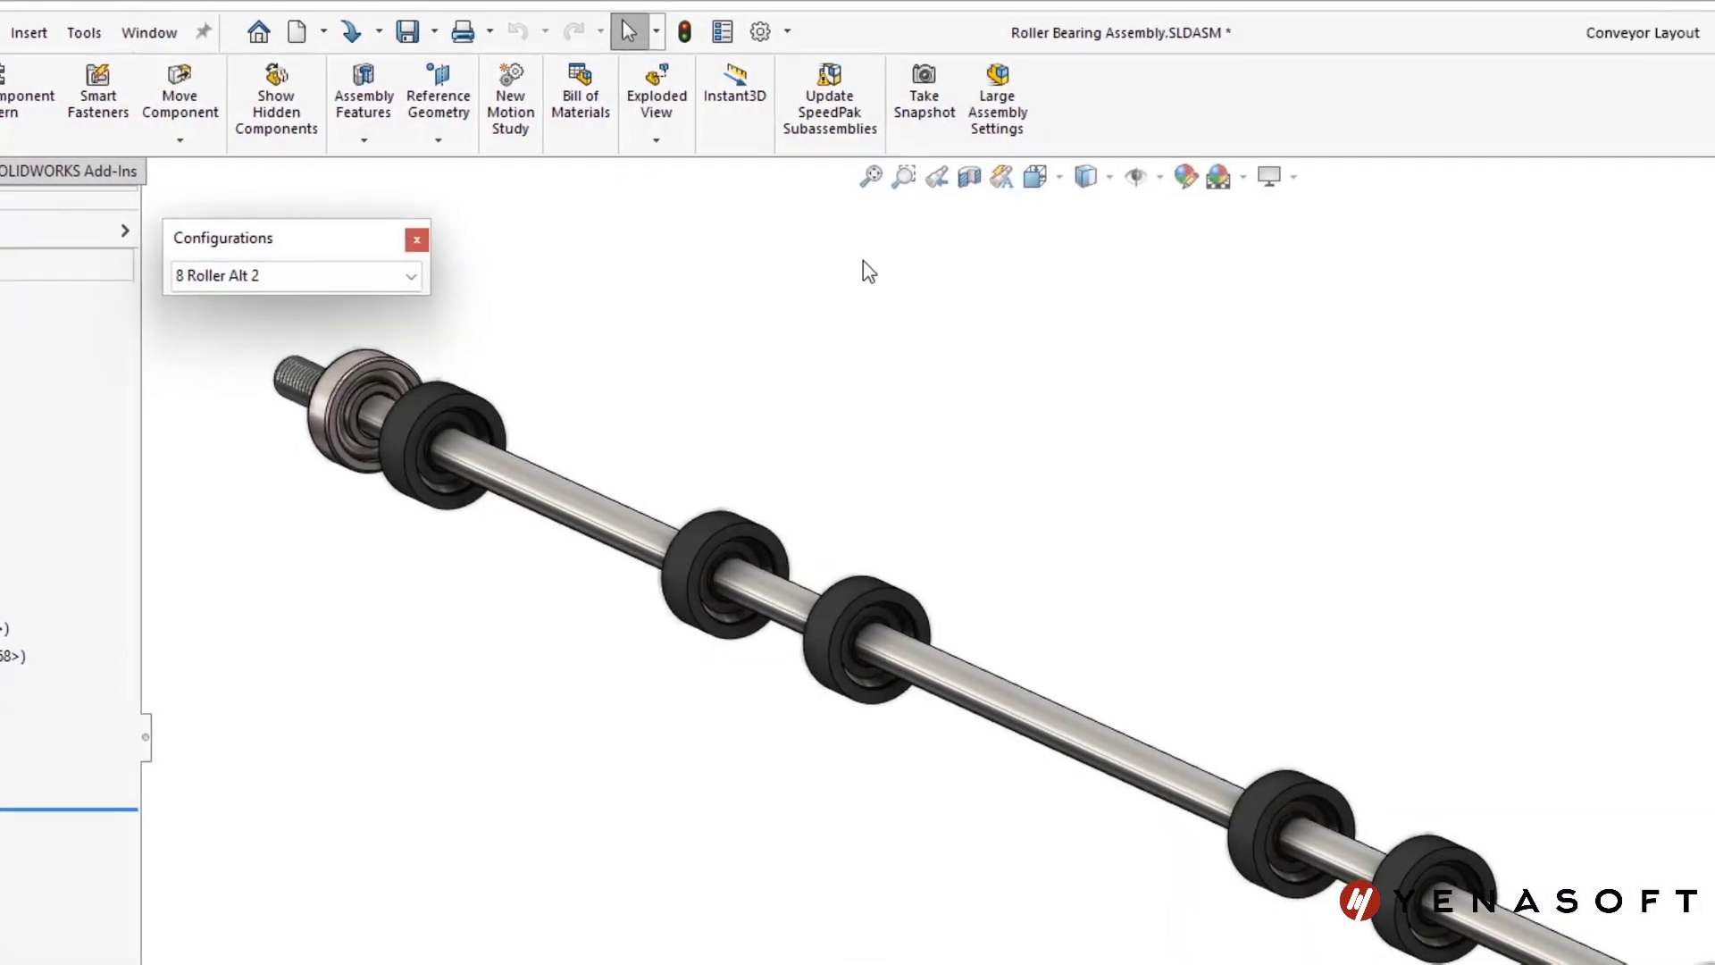
left_click(469, 250)
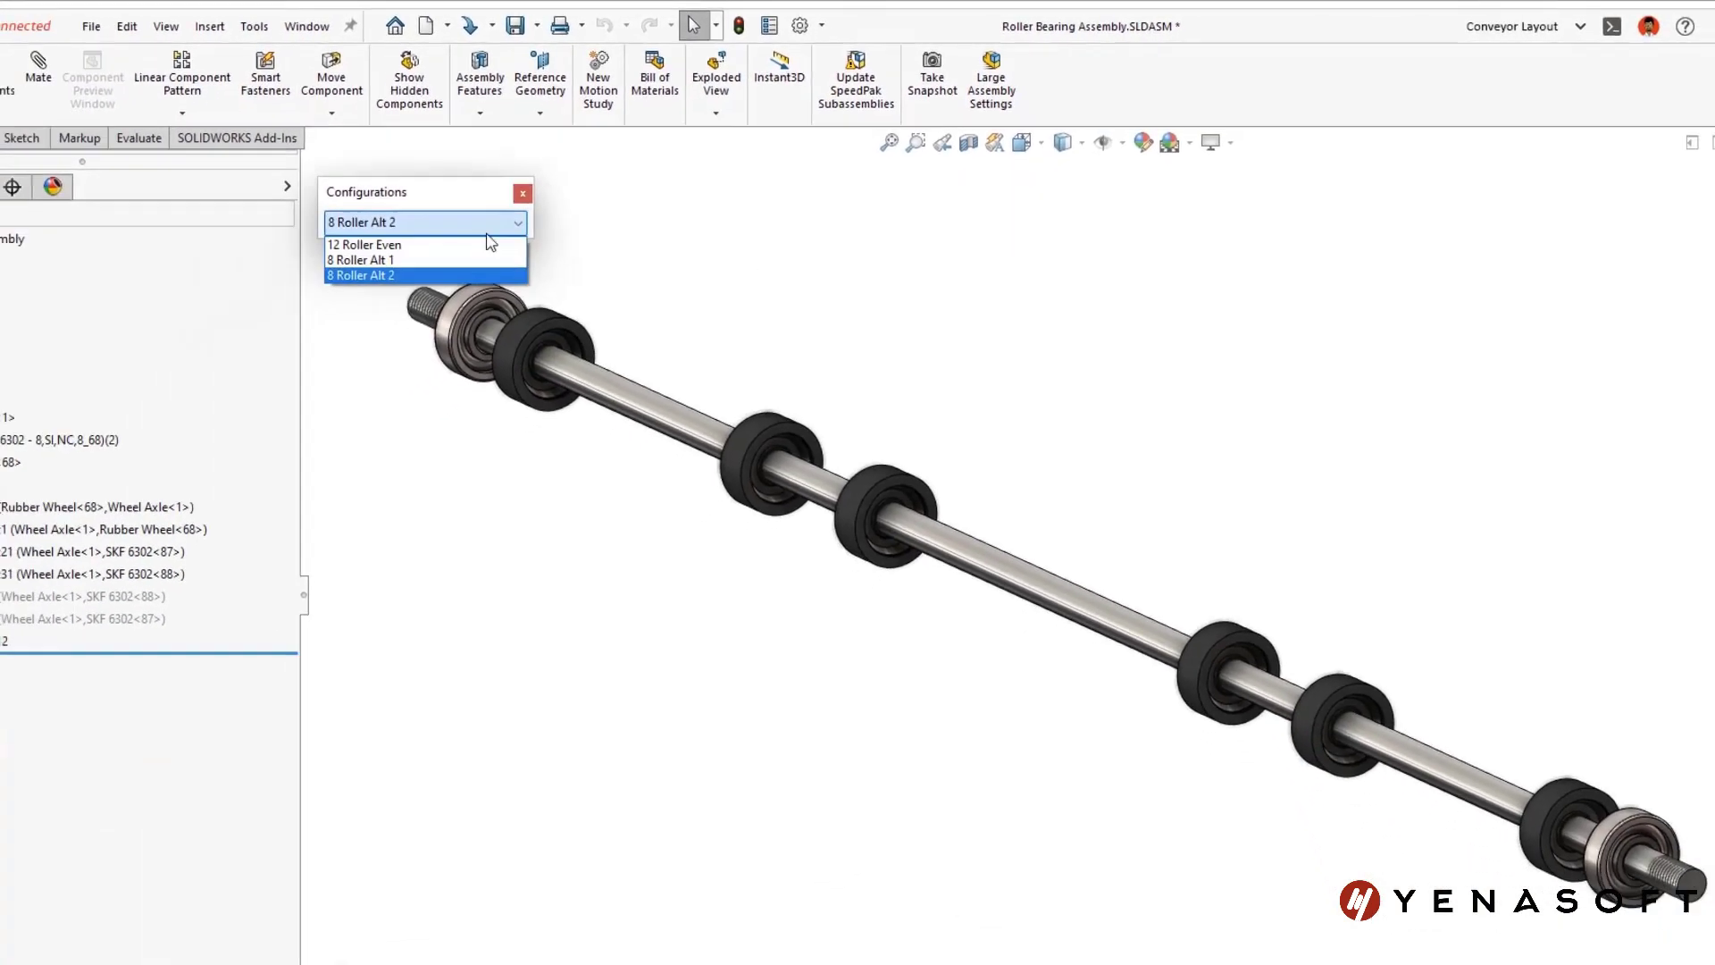
left_click(487, 234)
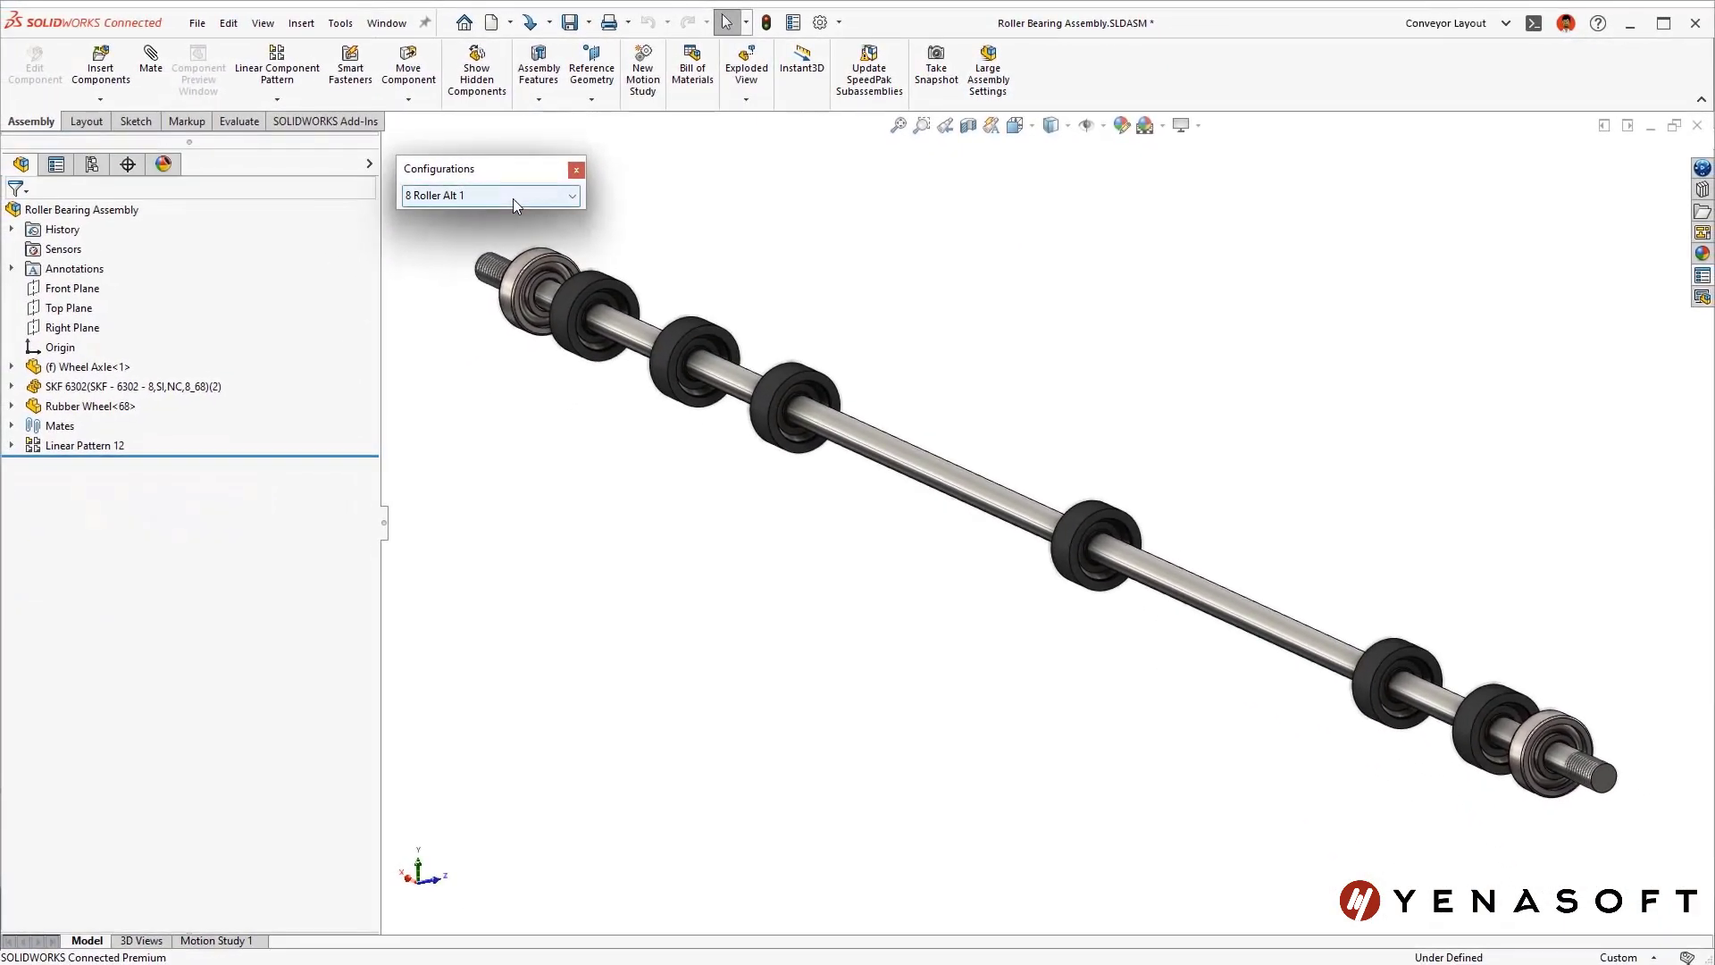
left_click(513, 198)
left_click(495, 217)
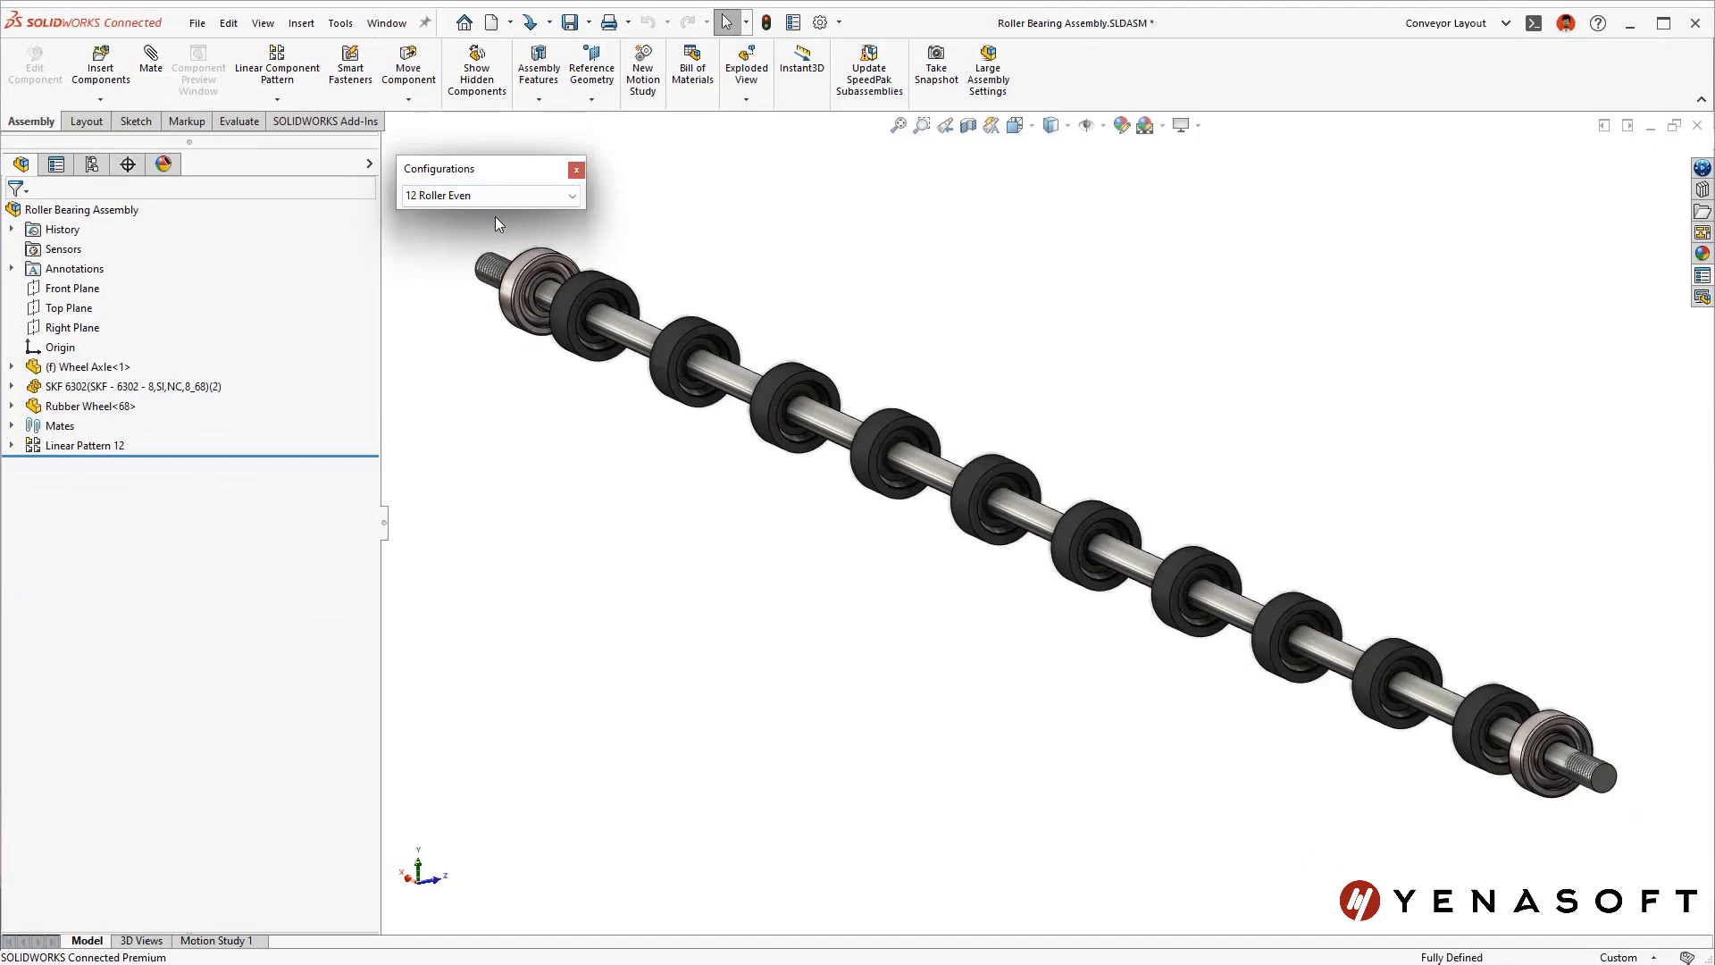
- Set the 12 Roller Even configuration's BOM part number to Configuration Name
left_click(101, 168)
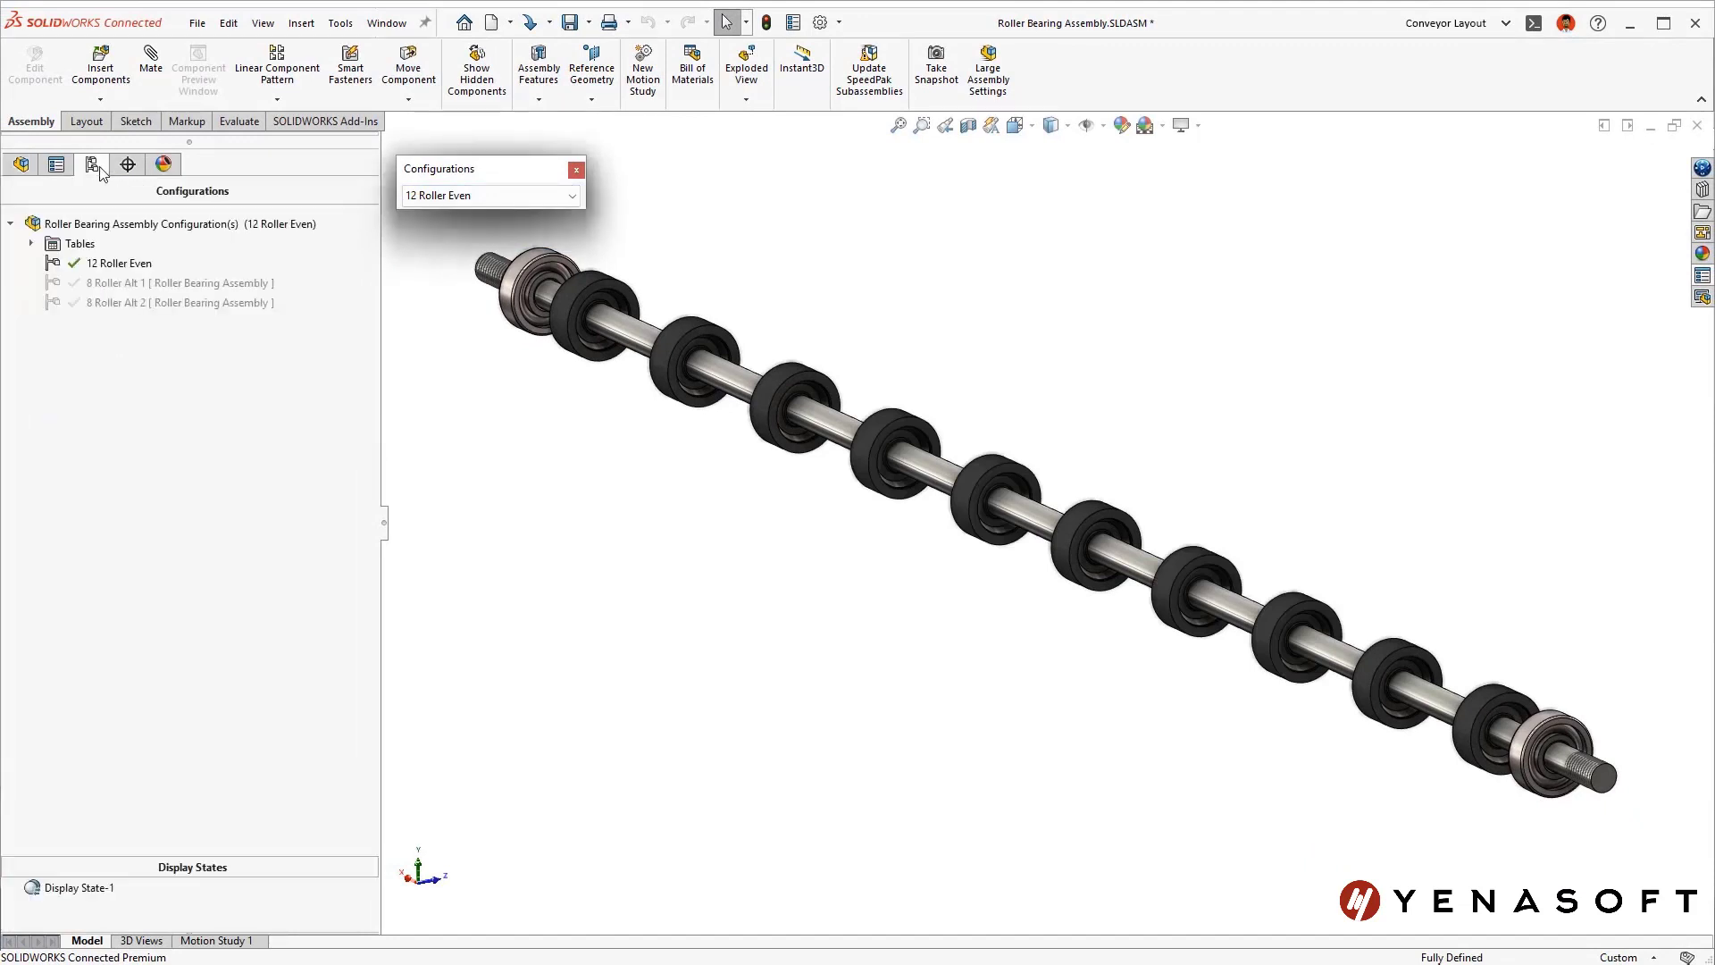
left_click(92, 266)
right_click(109, 268)
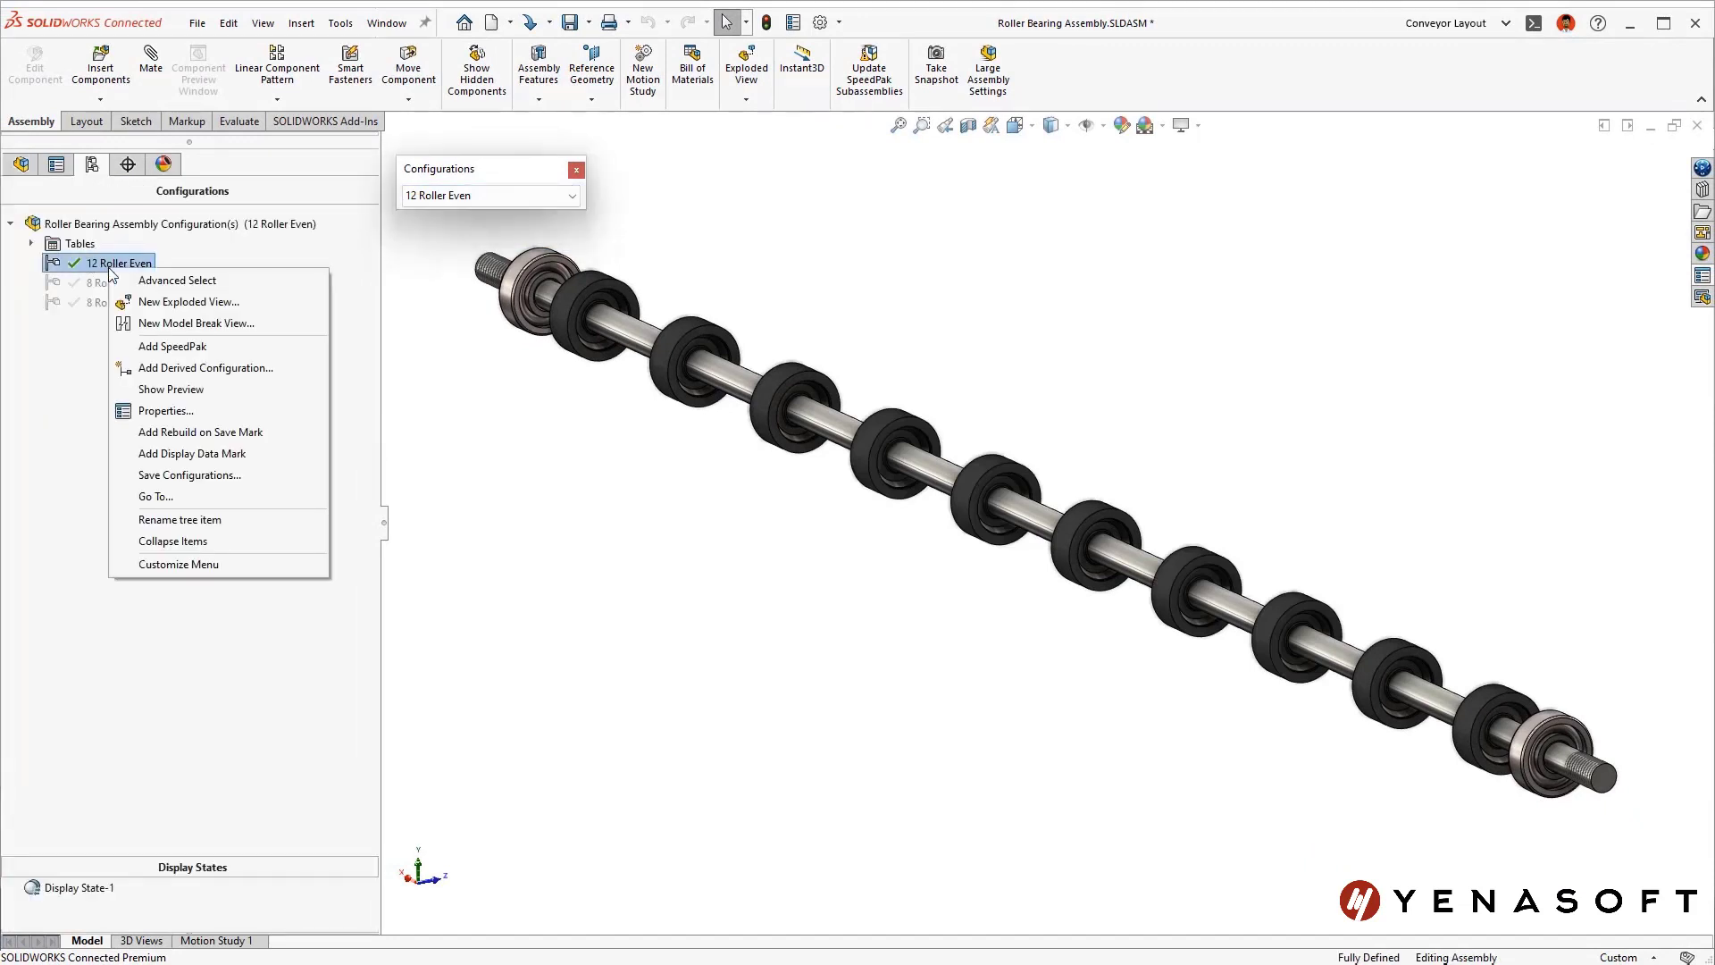
left_click(162, 415)
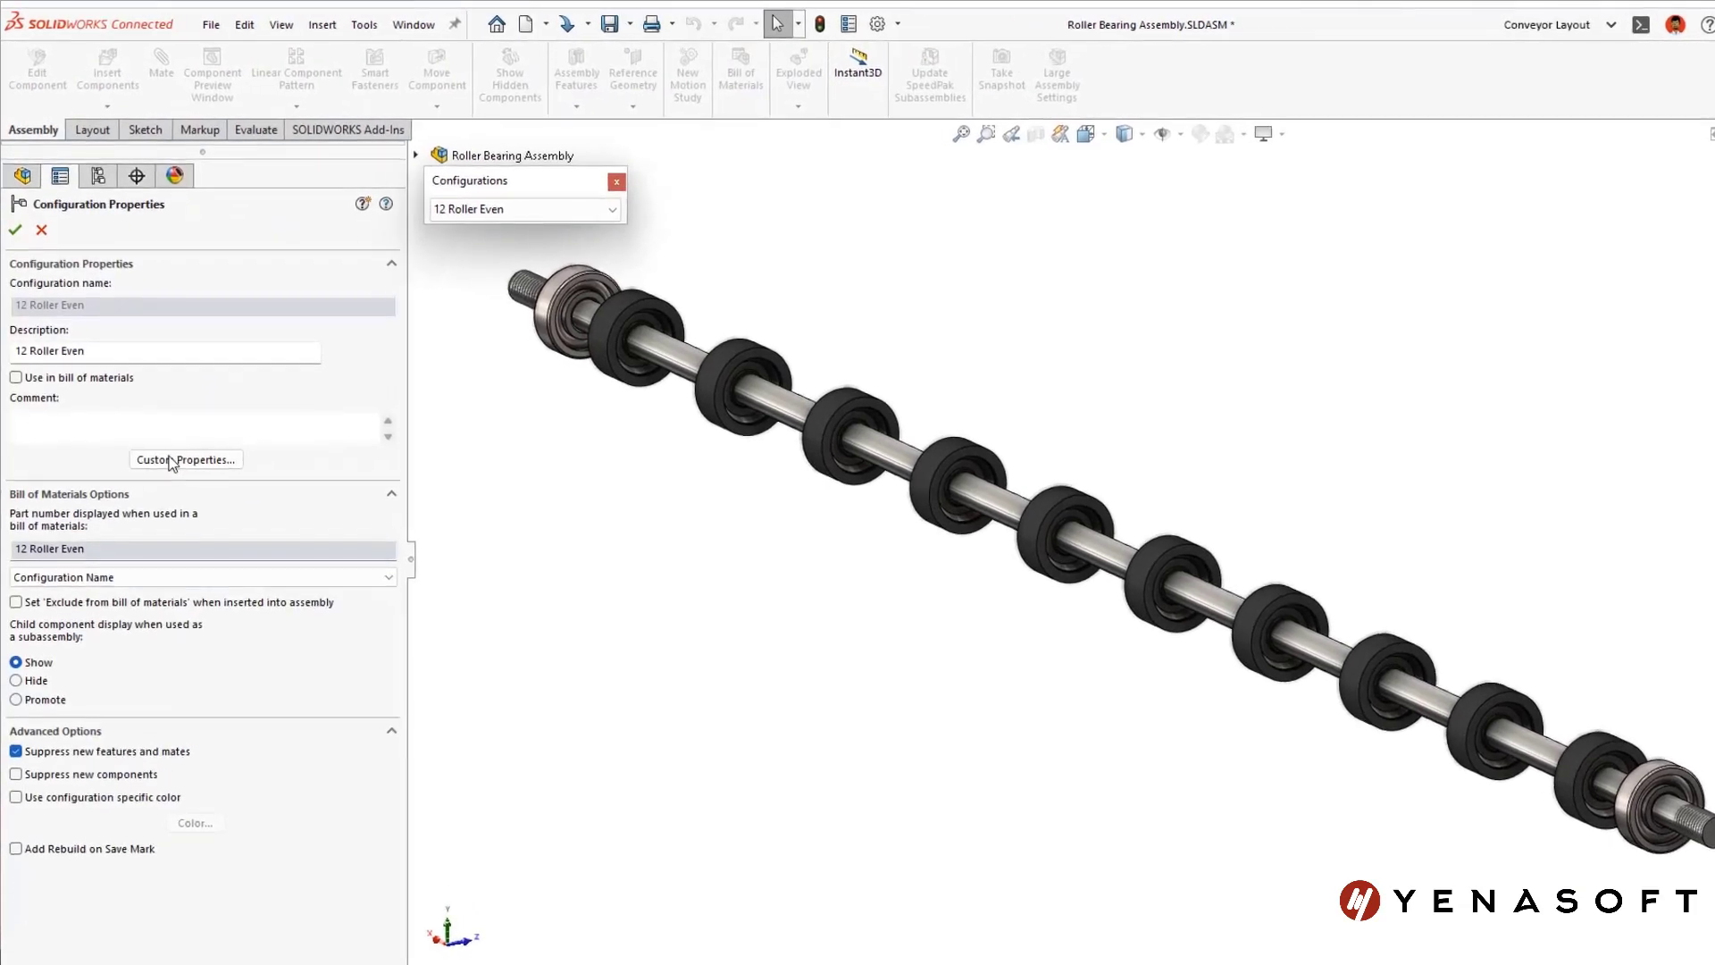
left_click(174, 616)
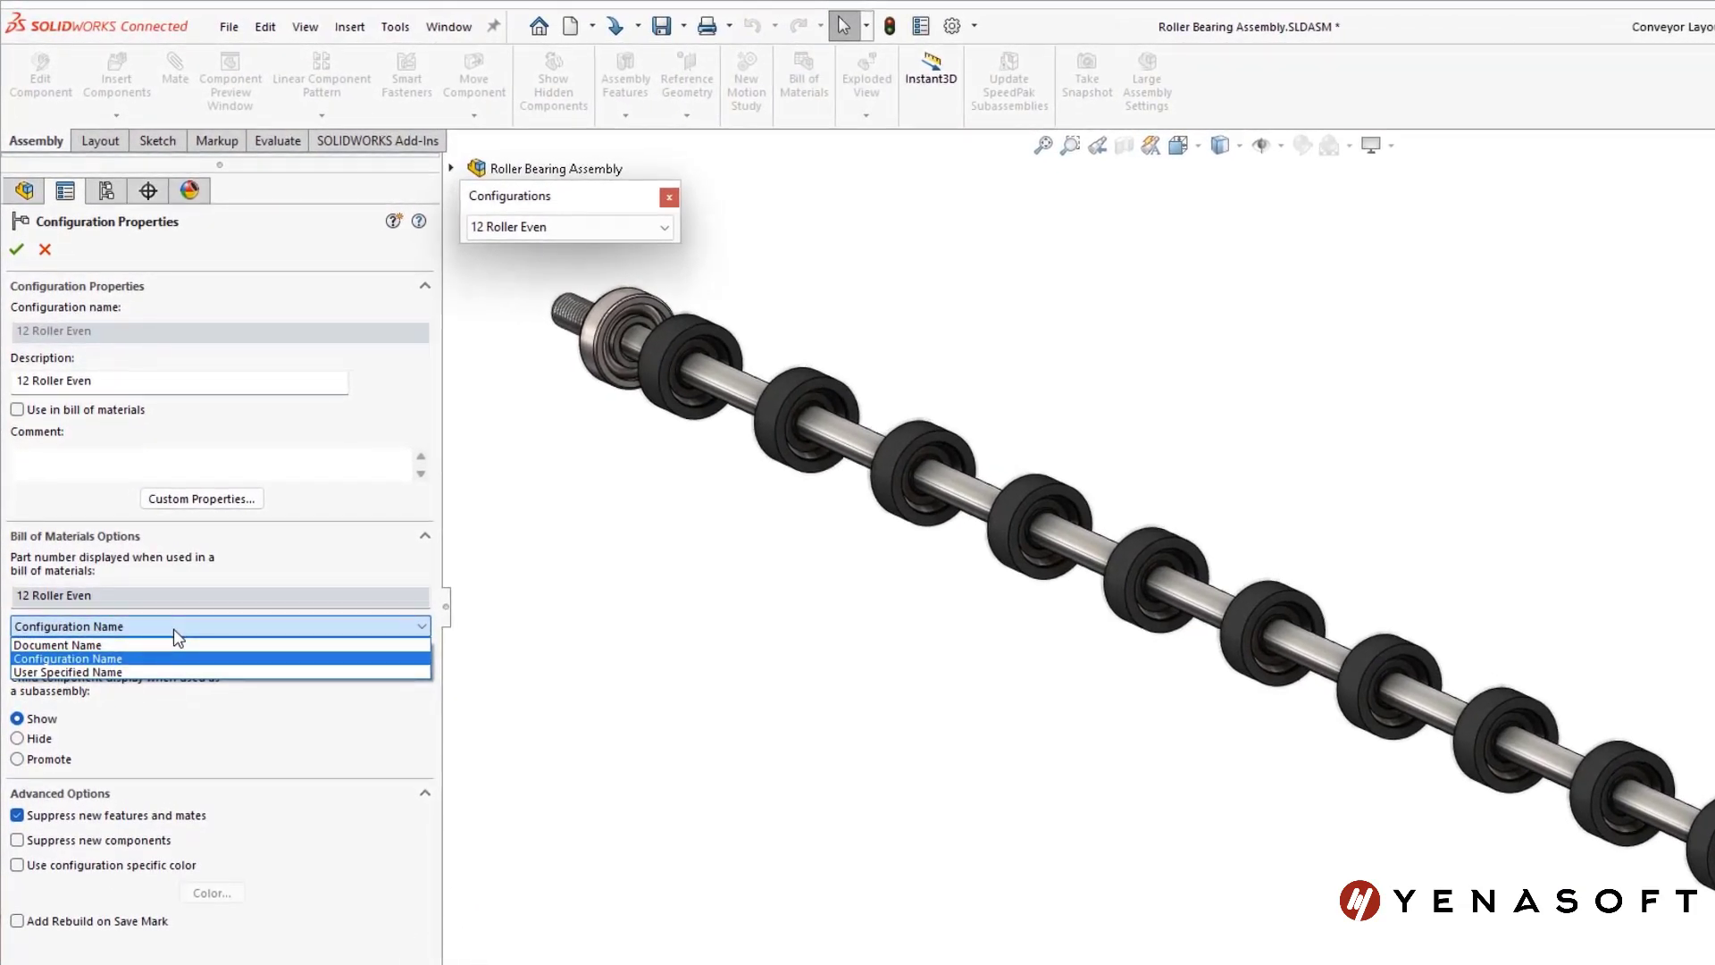
left_click(175, 628)
left_click(52, 256)
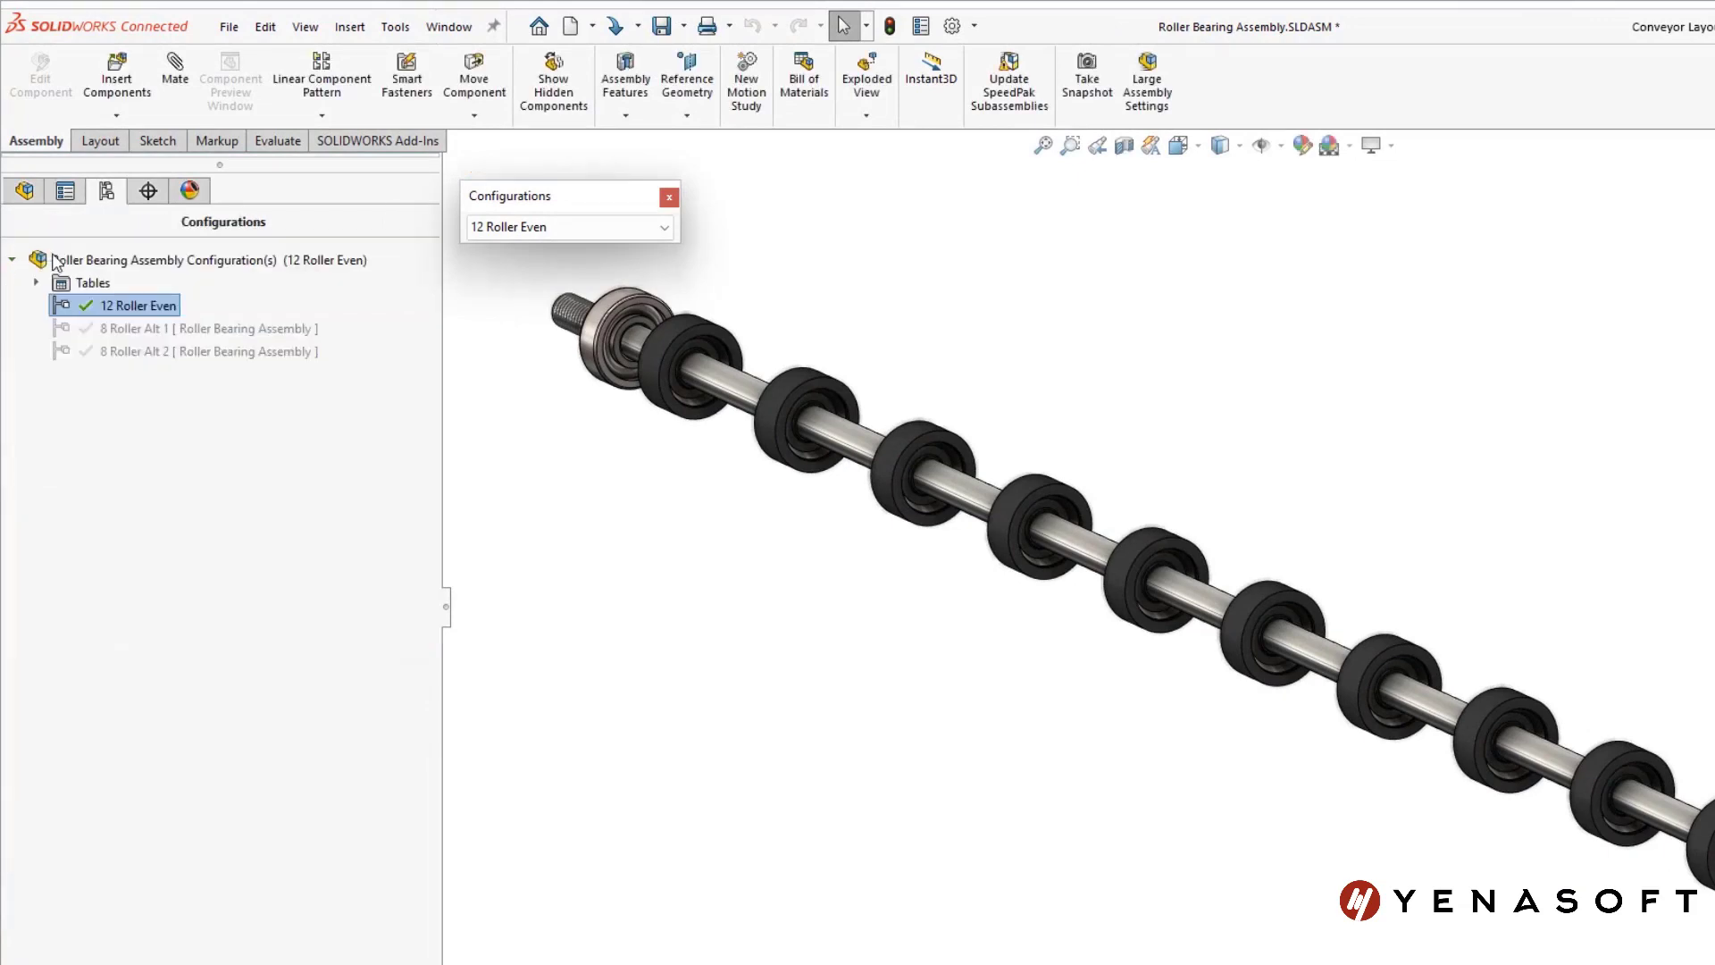
- In Document Properties > Configurations, default the BOM part number to Configuration Name
left_click(952, 26)
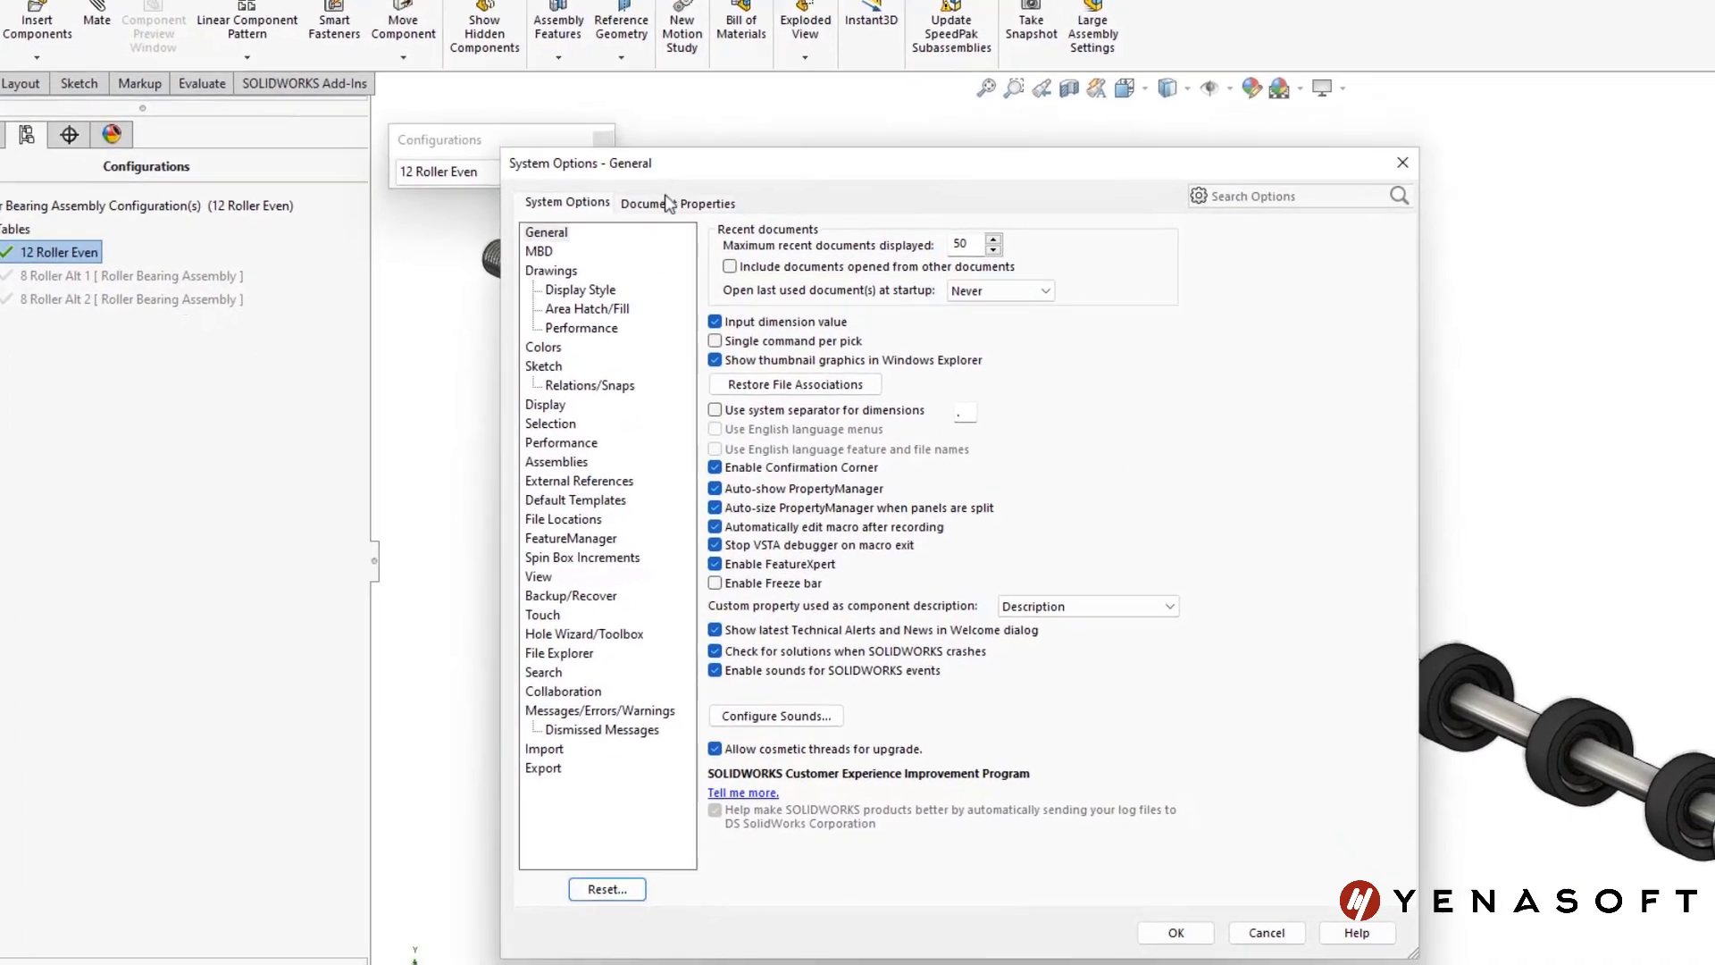
left_click(709, 229)
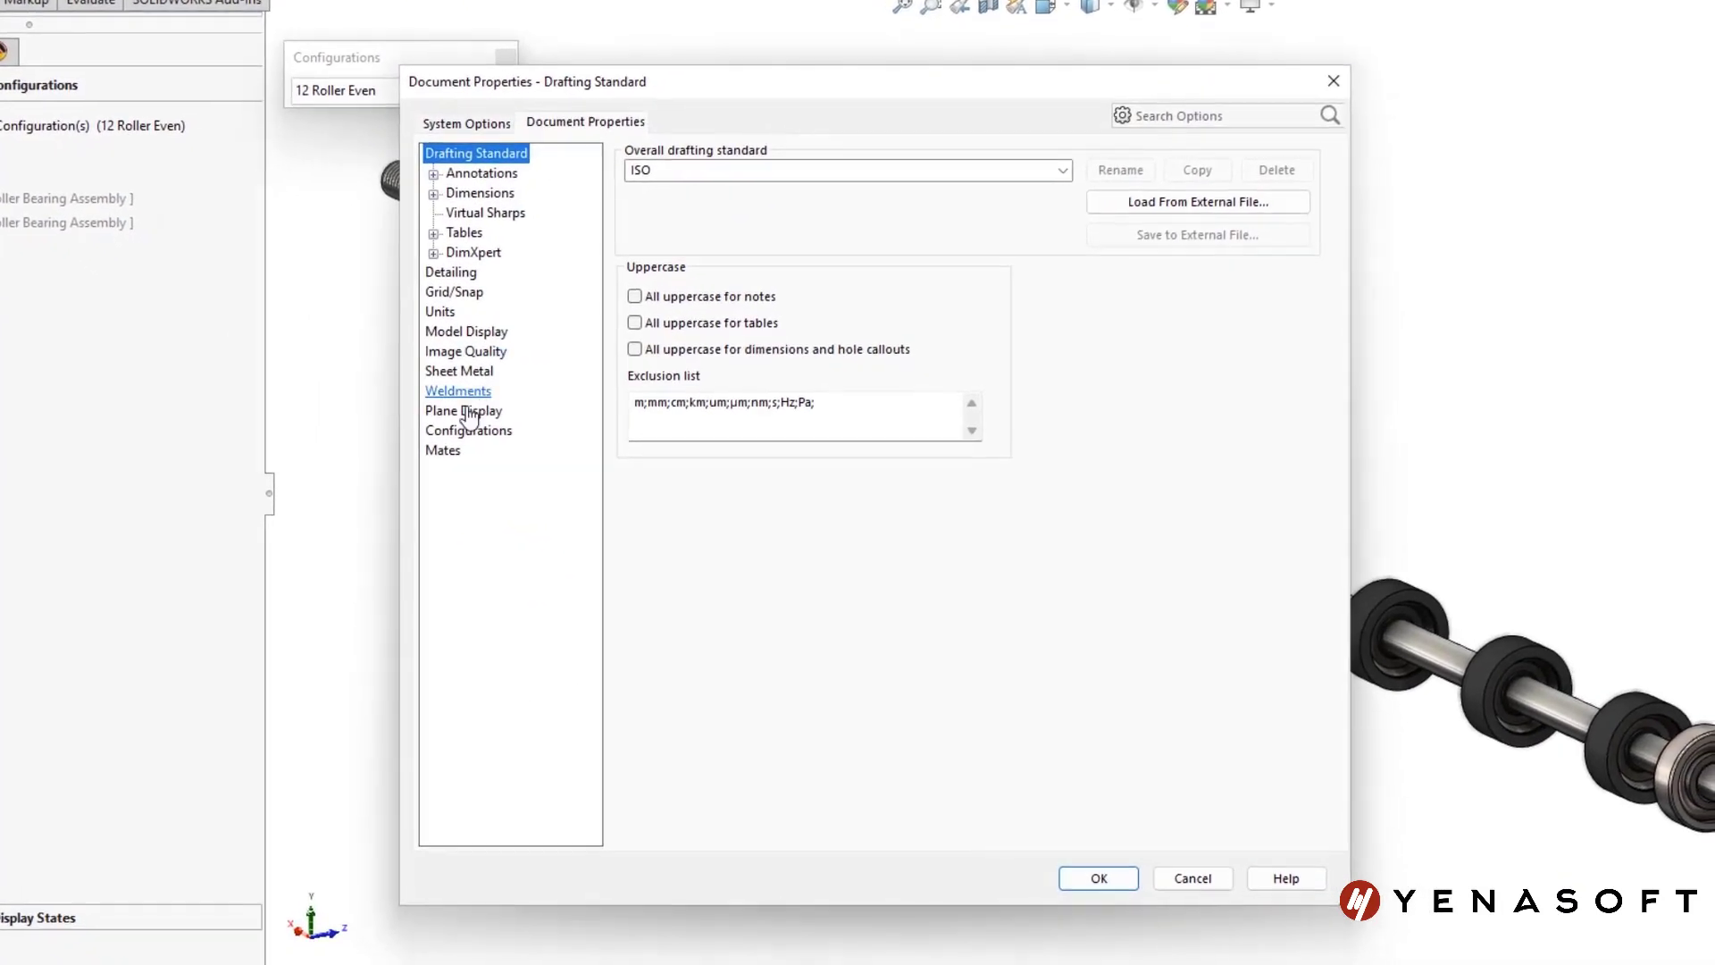
left_click(469, 436)
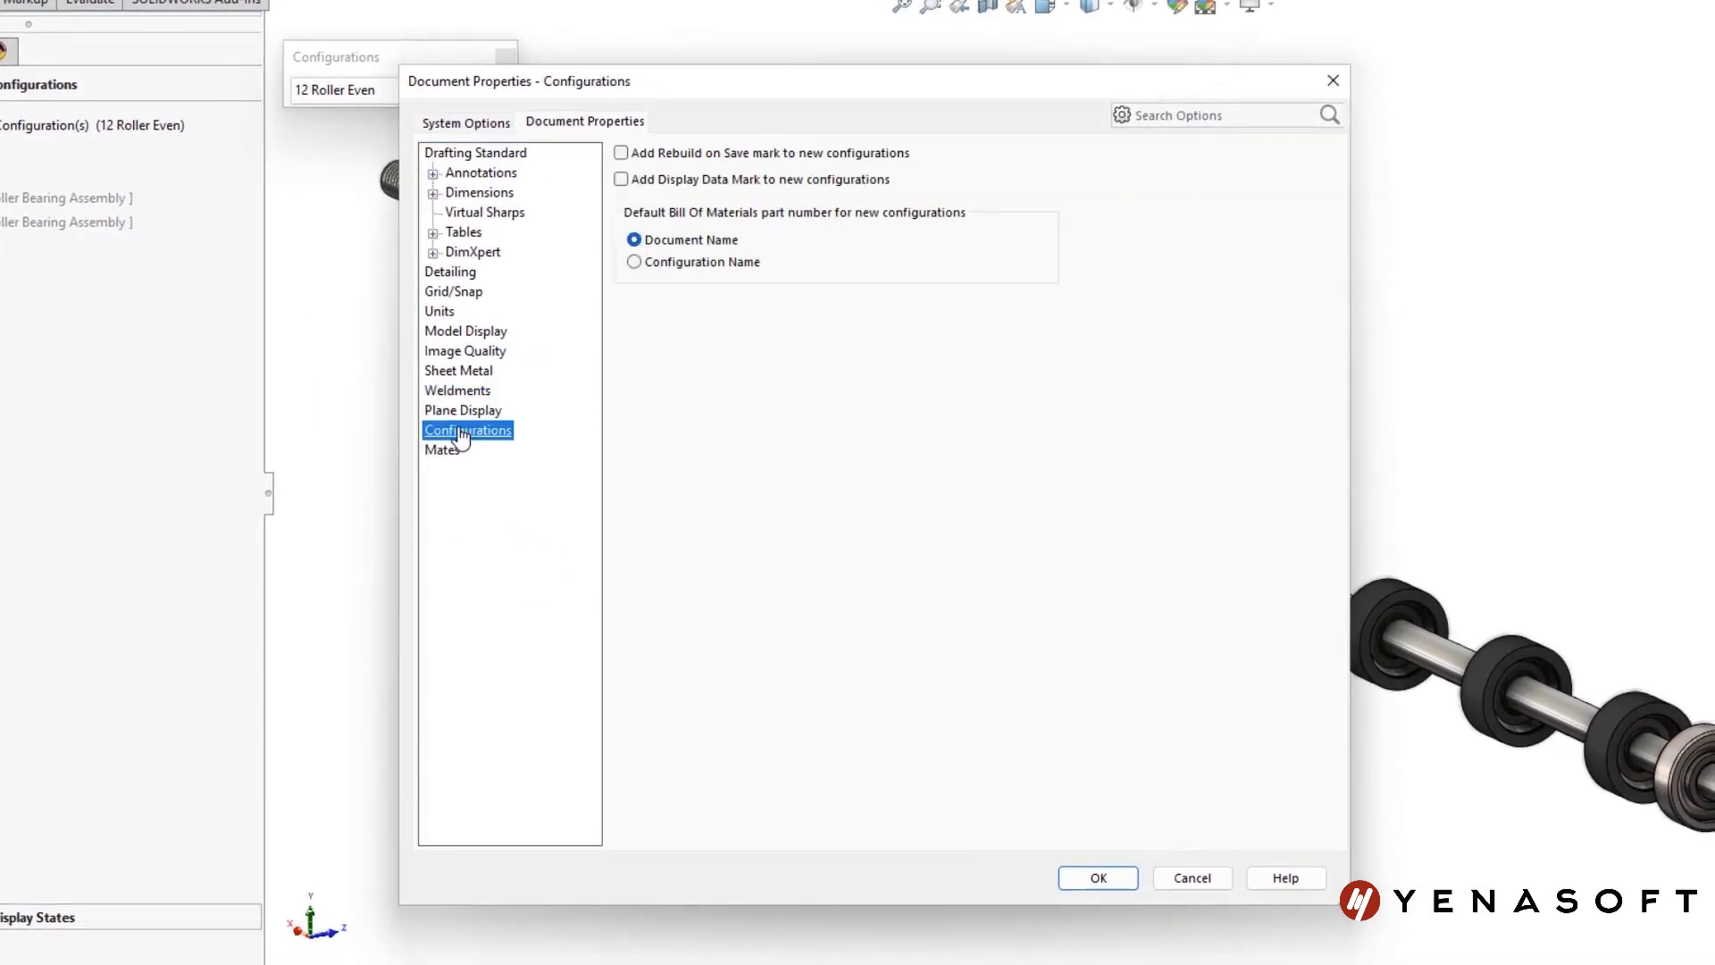
left_click(667, 267)
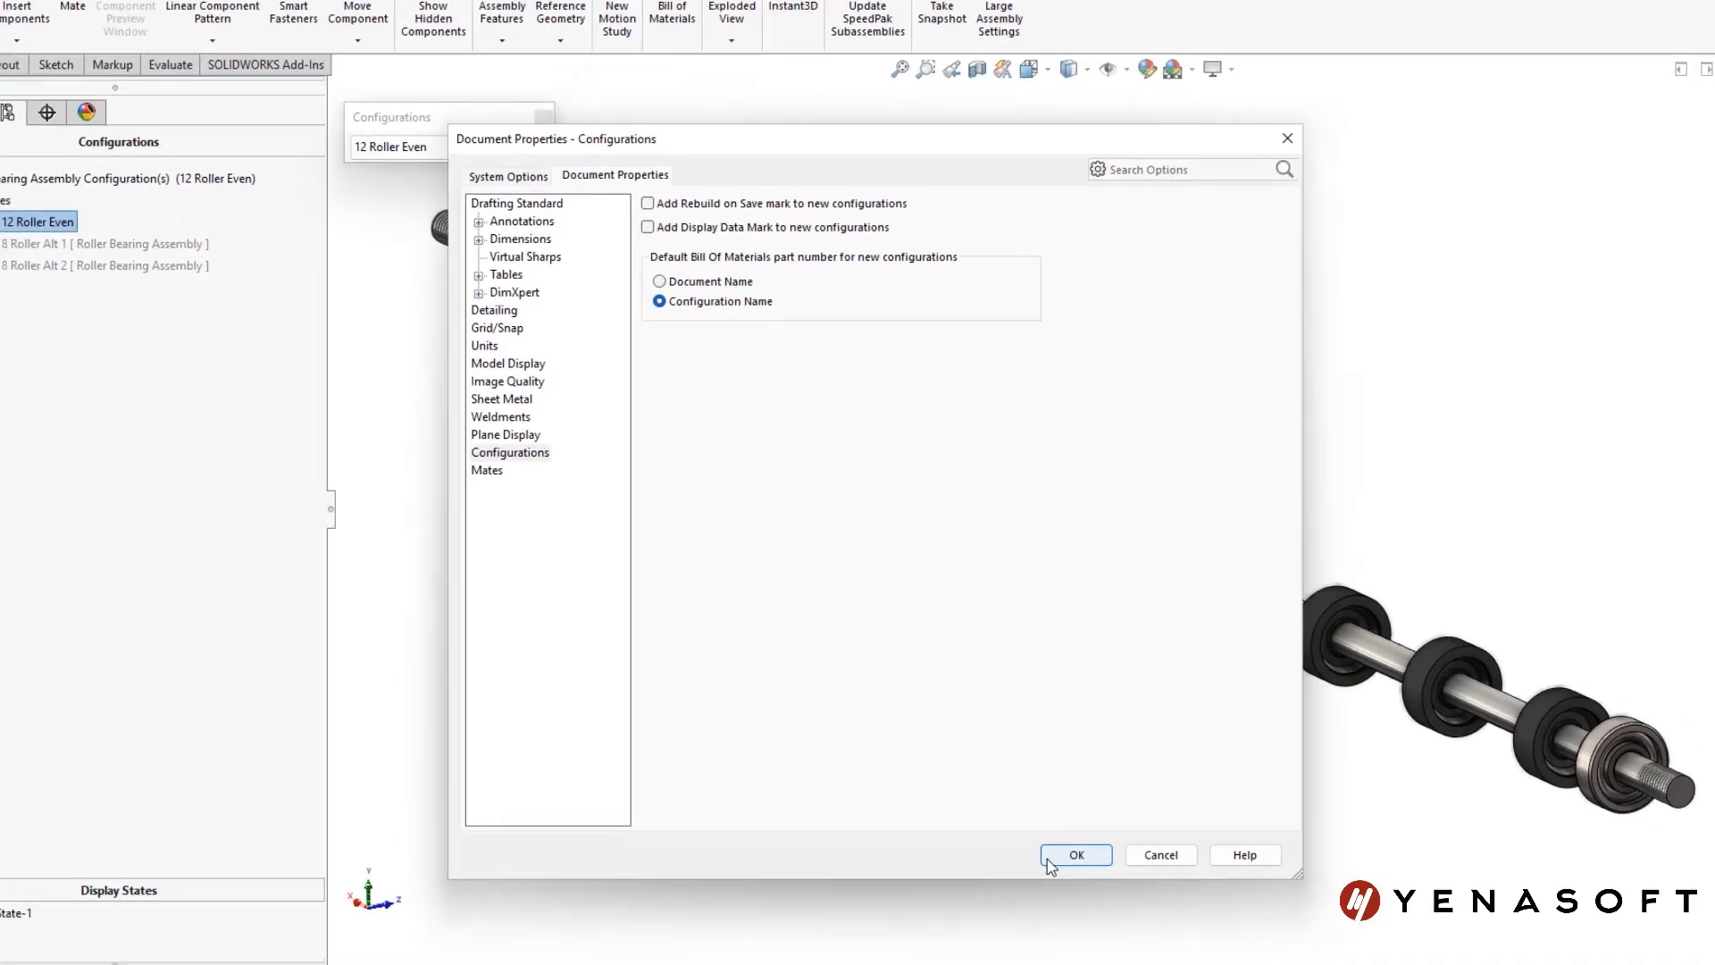
left_click(1048, 859)
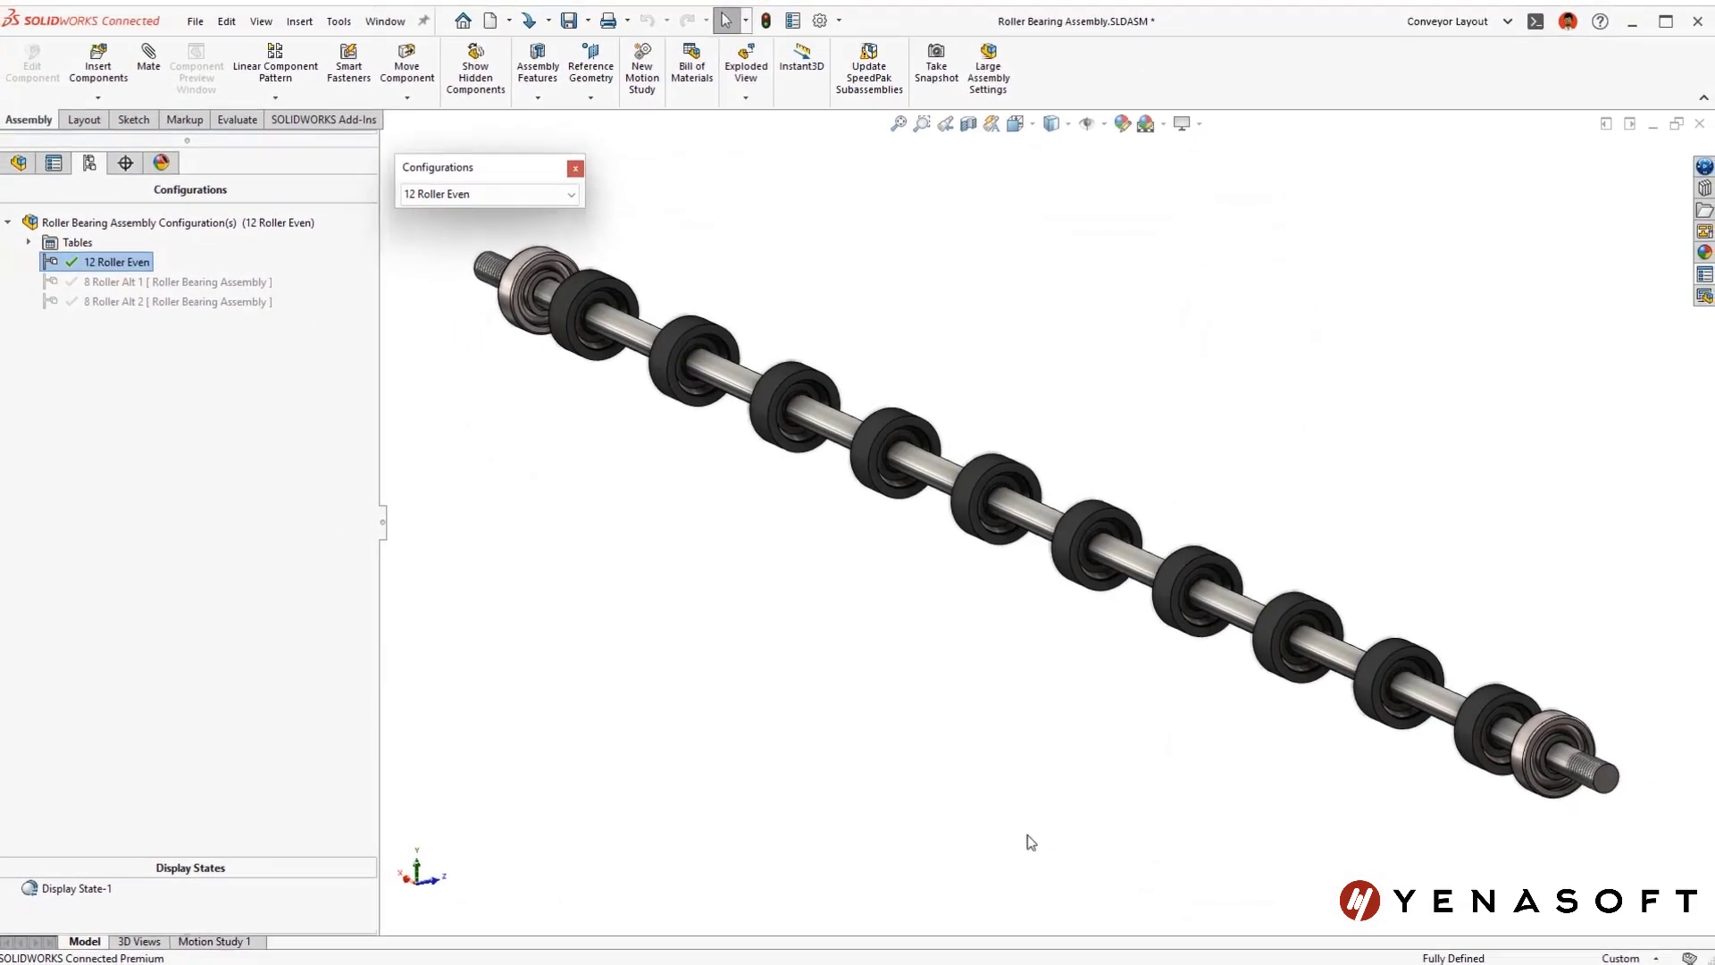
- Switch to Roller Conveyor Assembly_Complete and set Alternating Rollers_1 to the 8 Roller Alt 1 configuration
key("ctrl+Tab")
left_click(865, 516)
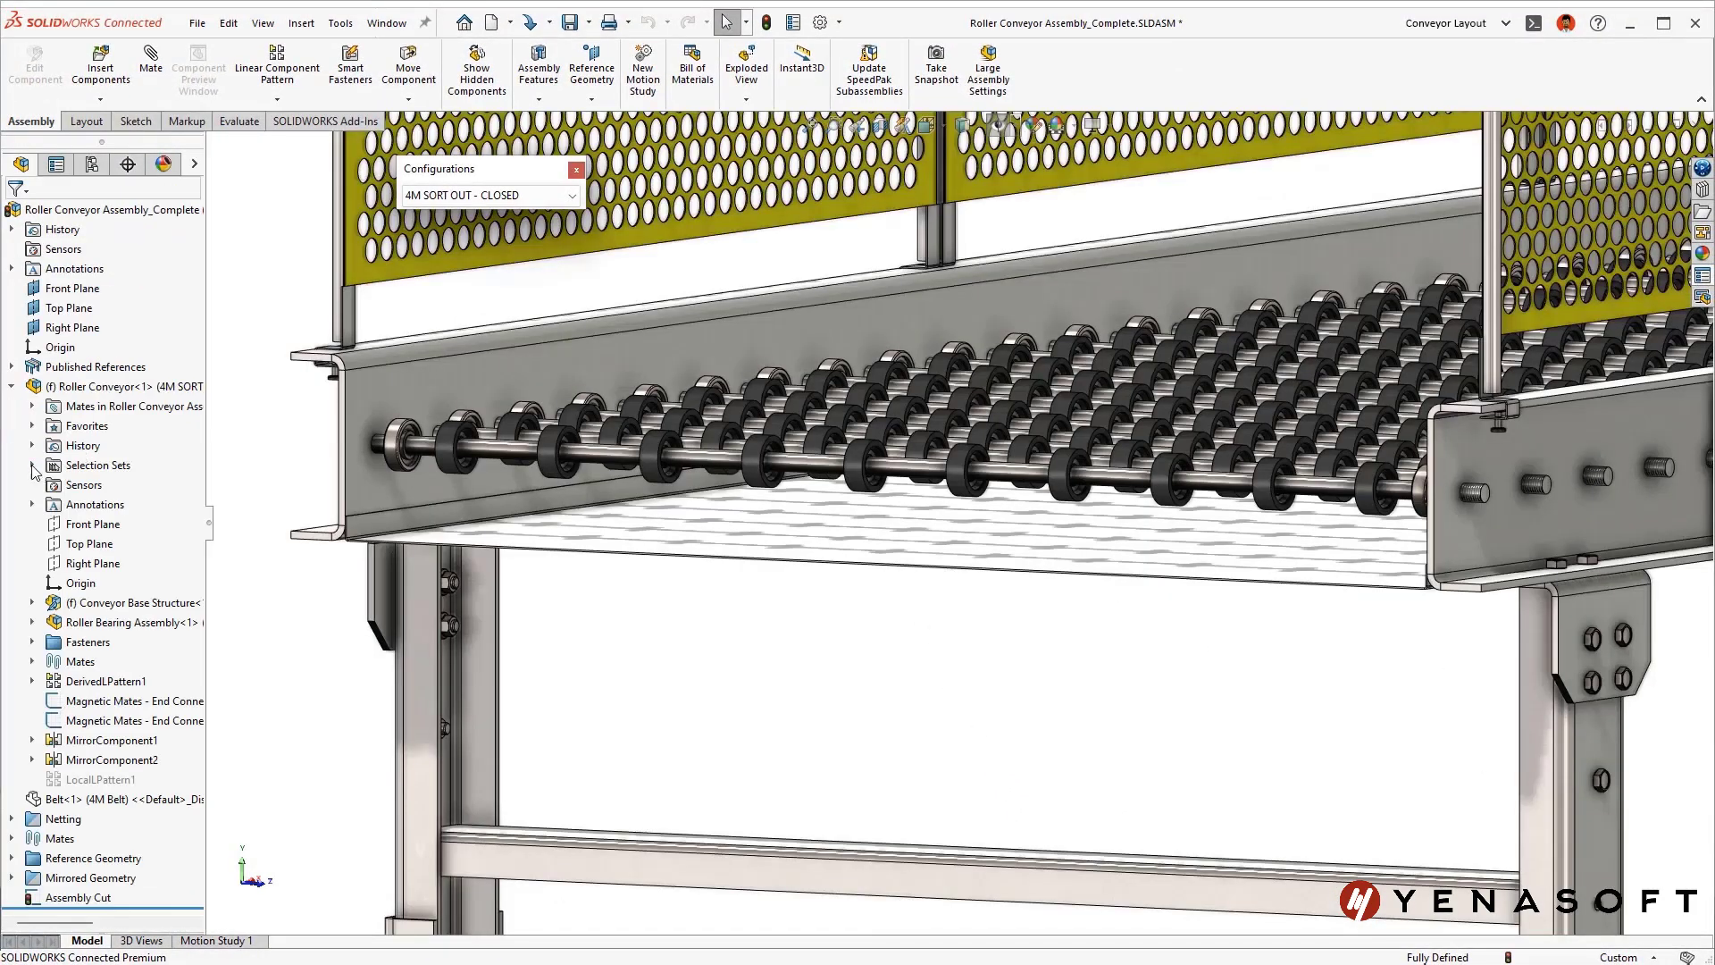
right_click(122, 883)
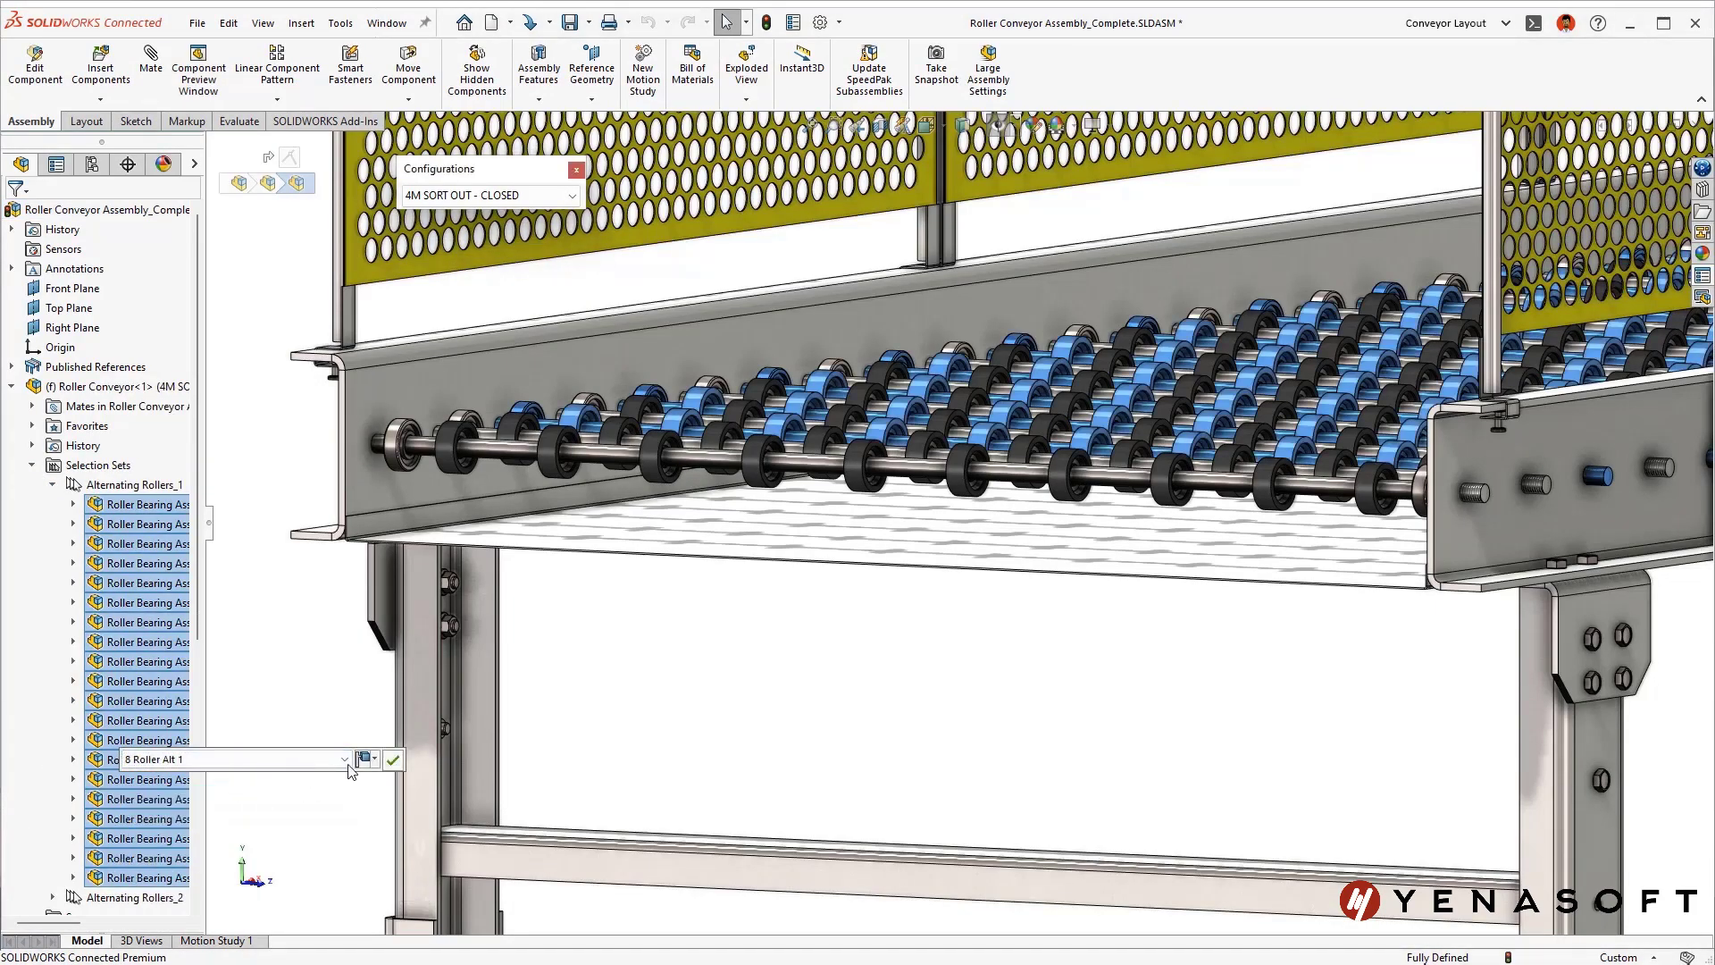
left_click(178, 764)
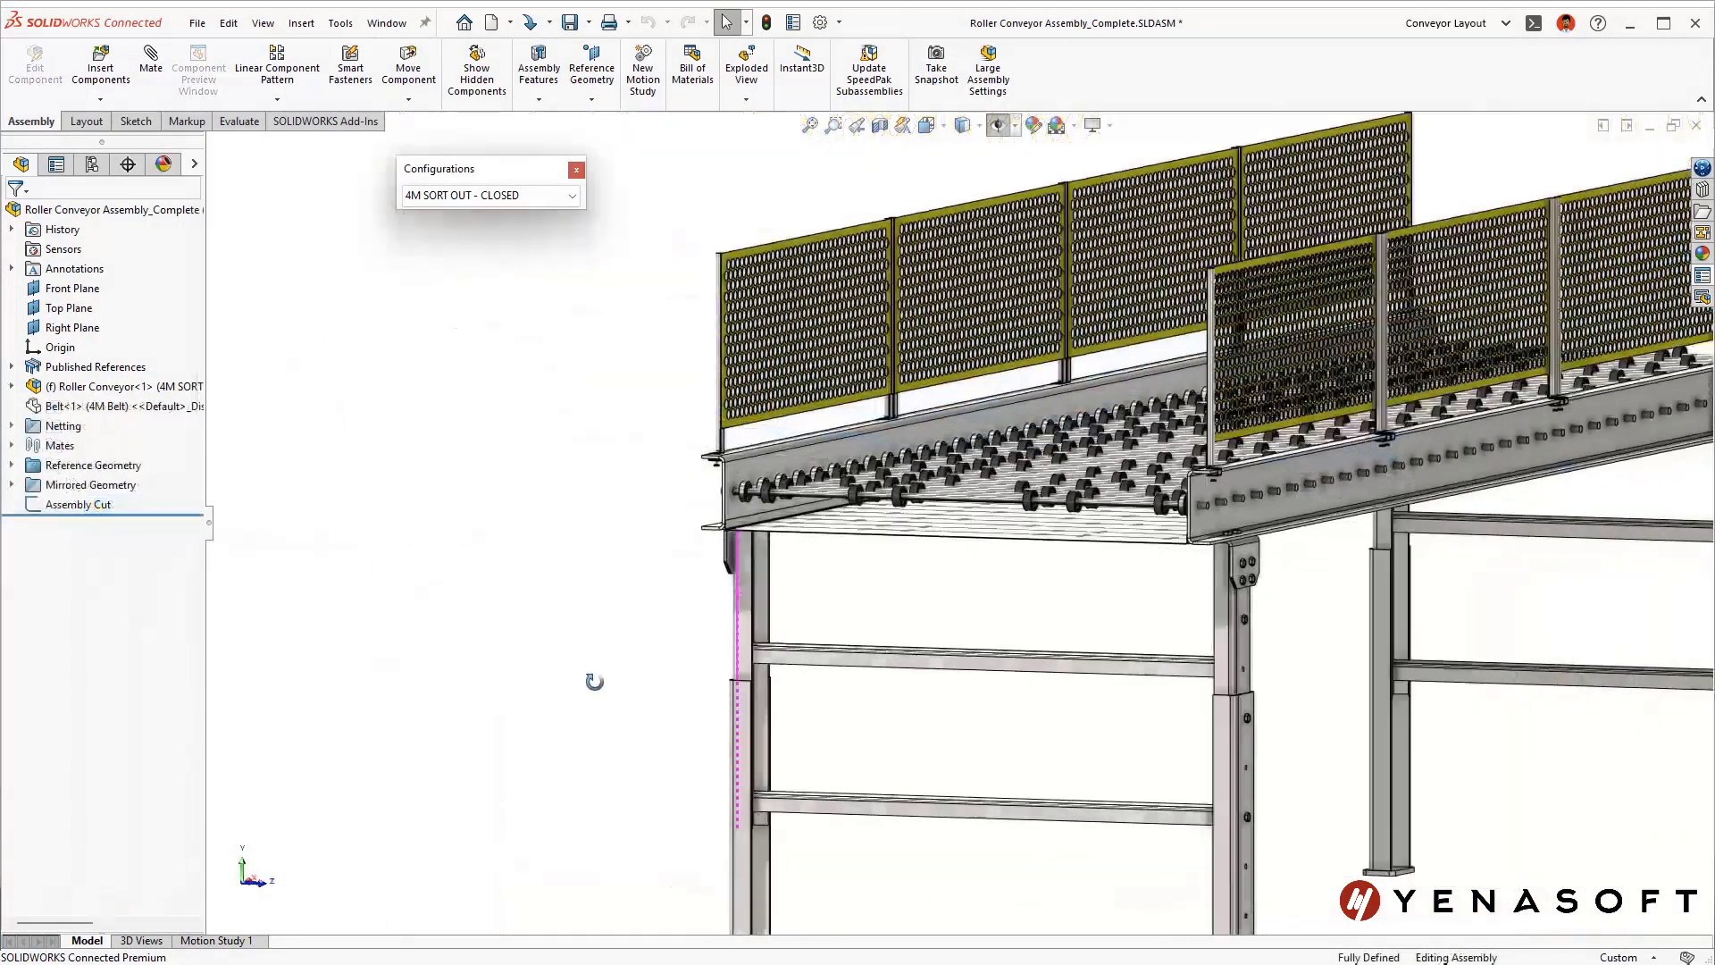
- Orbit out and view the whole conveyor from the front
middle_click_drag(576, 690, 648, 690)
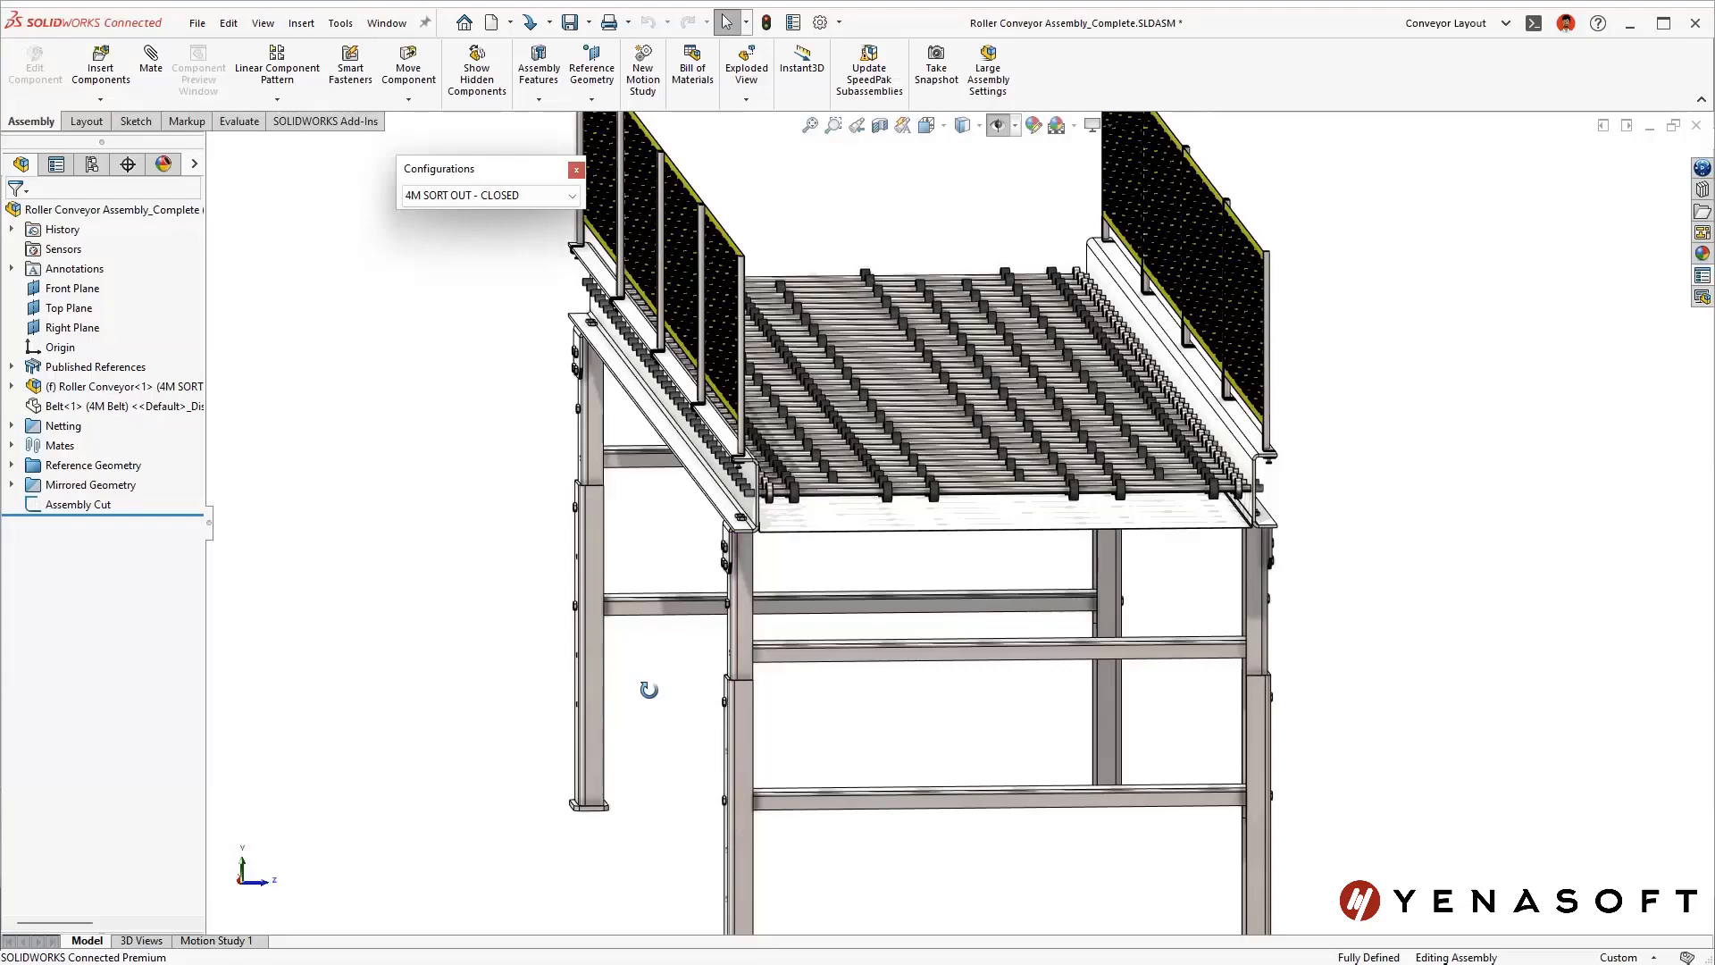
key("space")
left_click(694, 784)
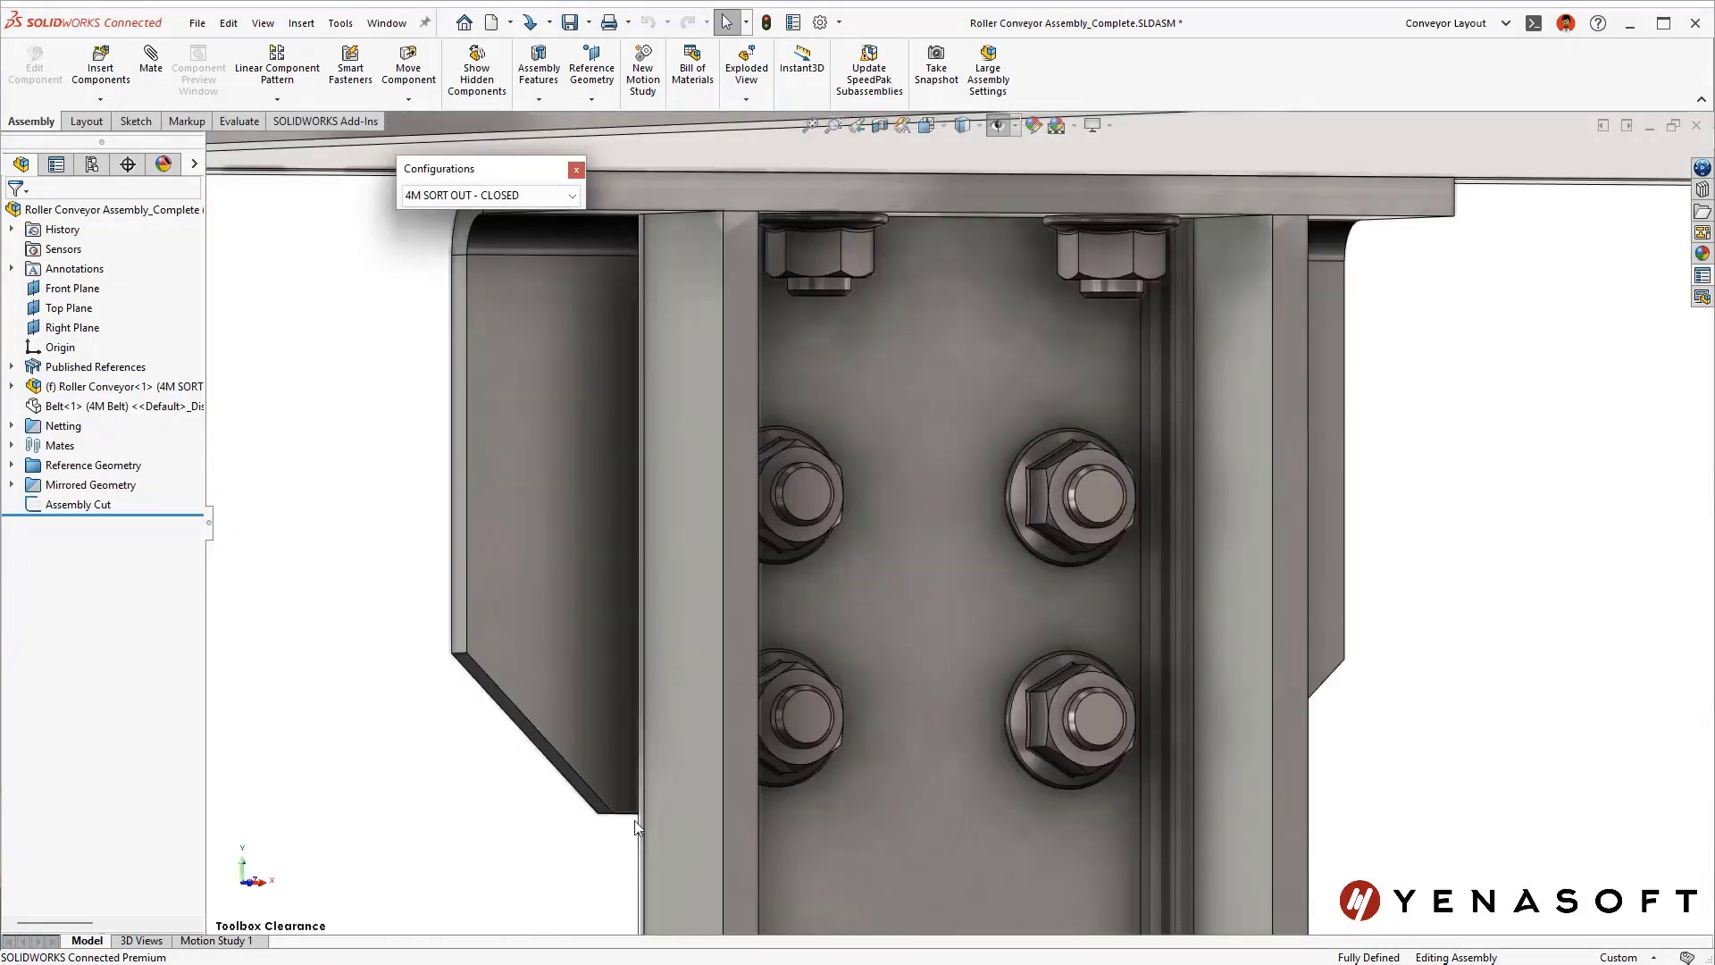
- Start a cut-extrude from the Assembly Cut sketch, ending Up To Surface at the conveyor channel face
left_click(78, 505)
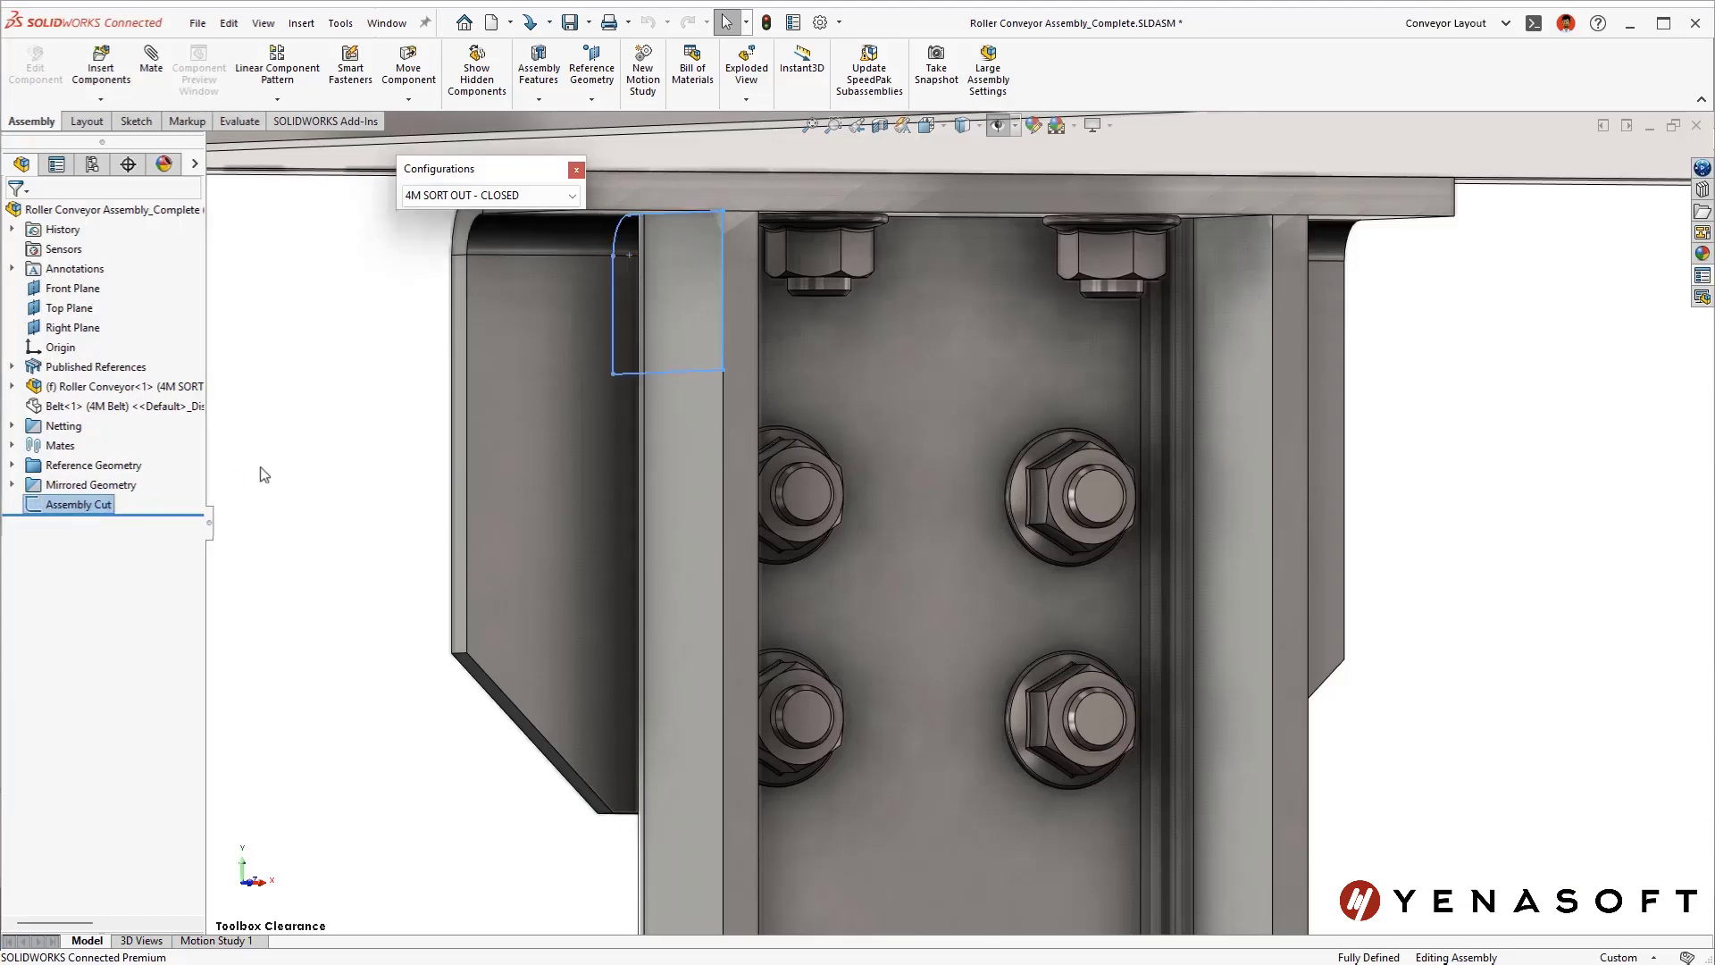
key("s")
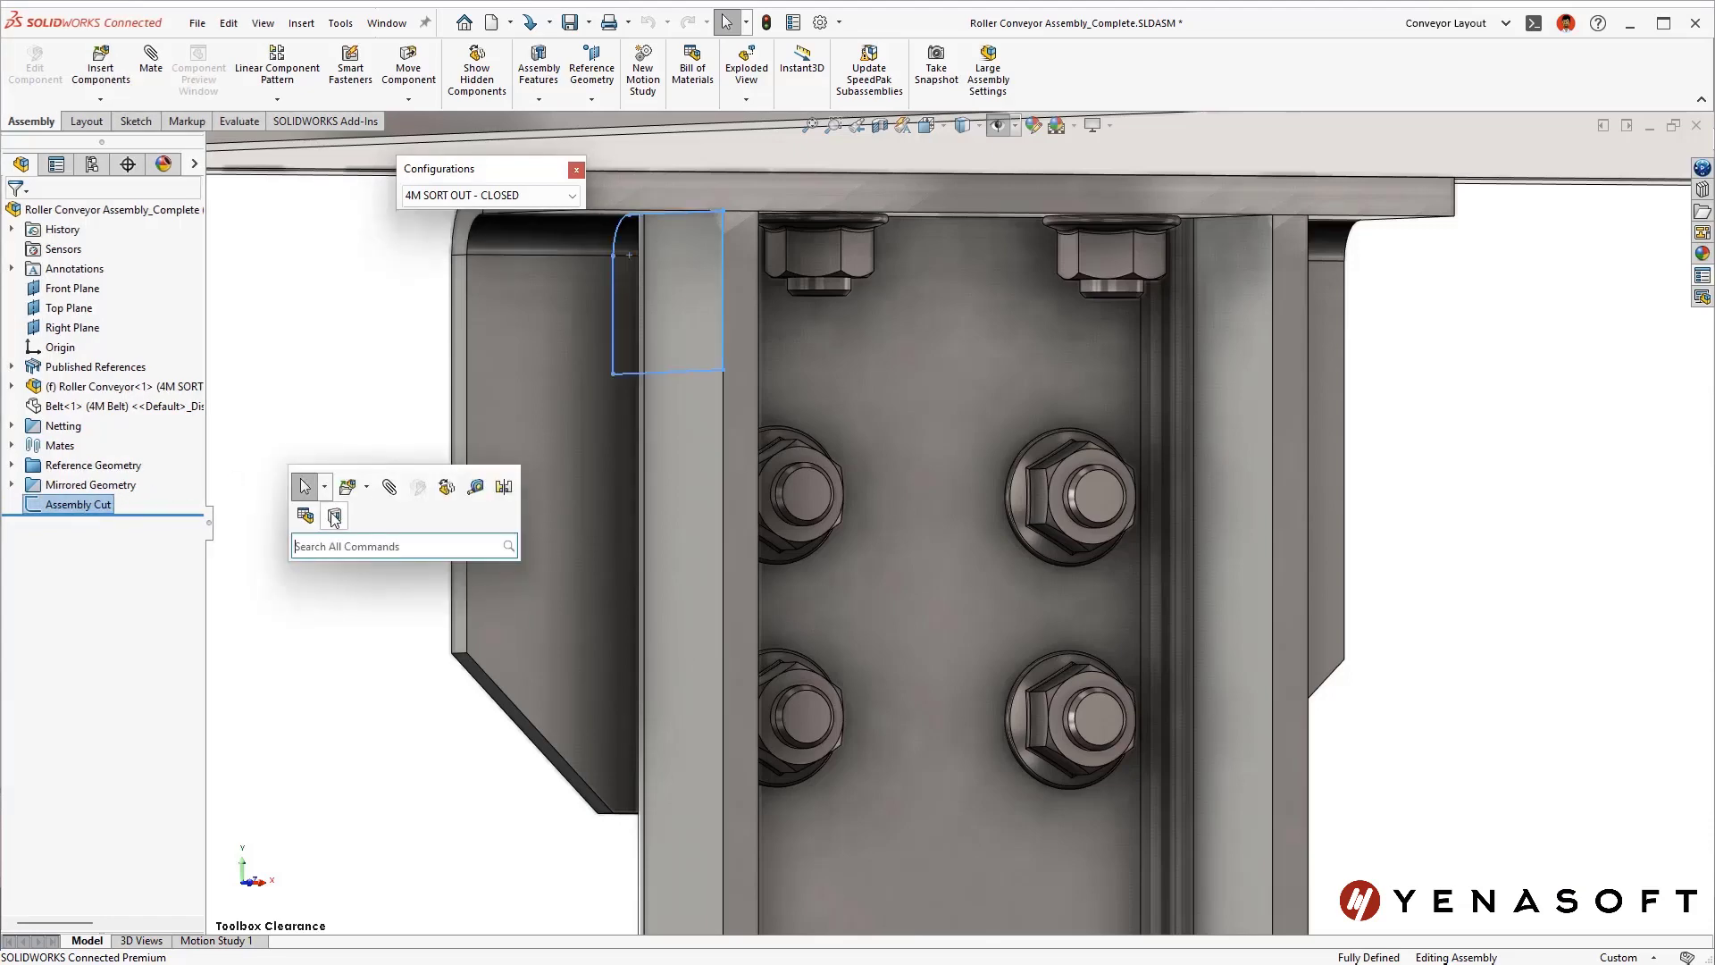
left_click(335, 516)
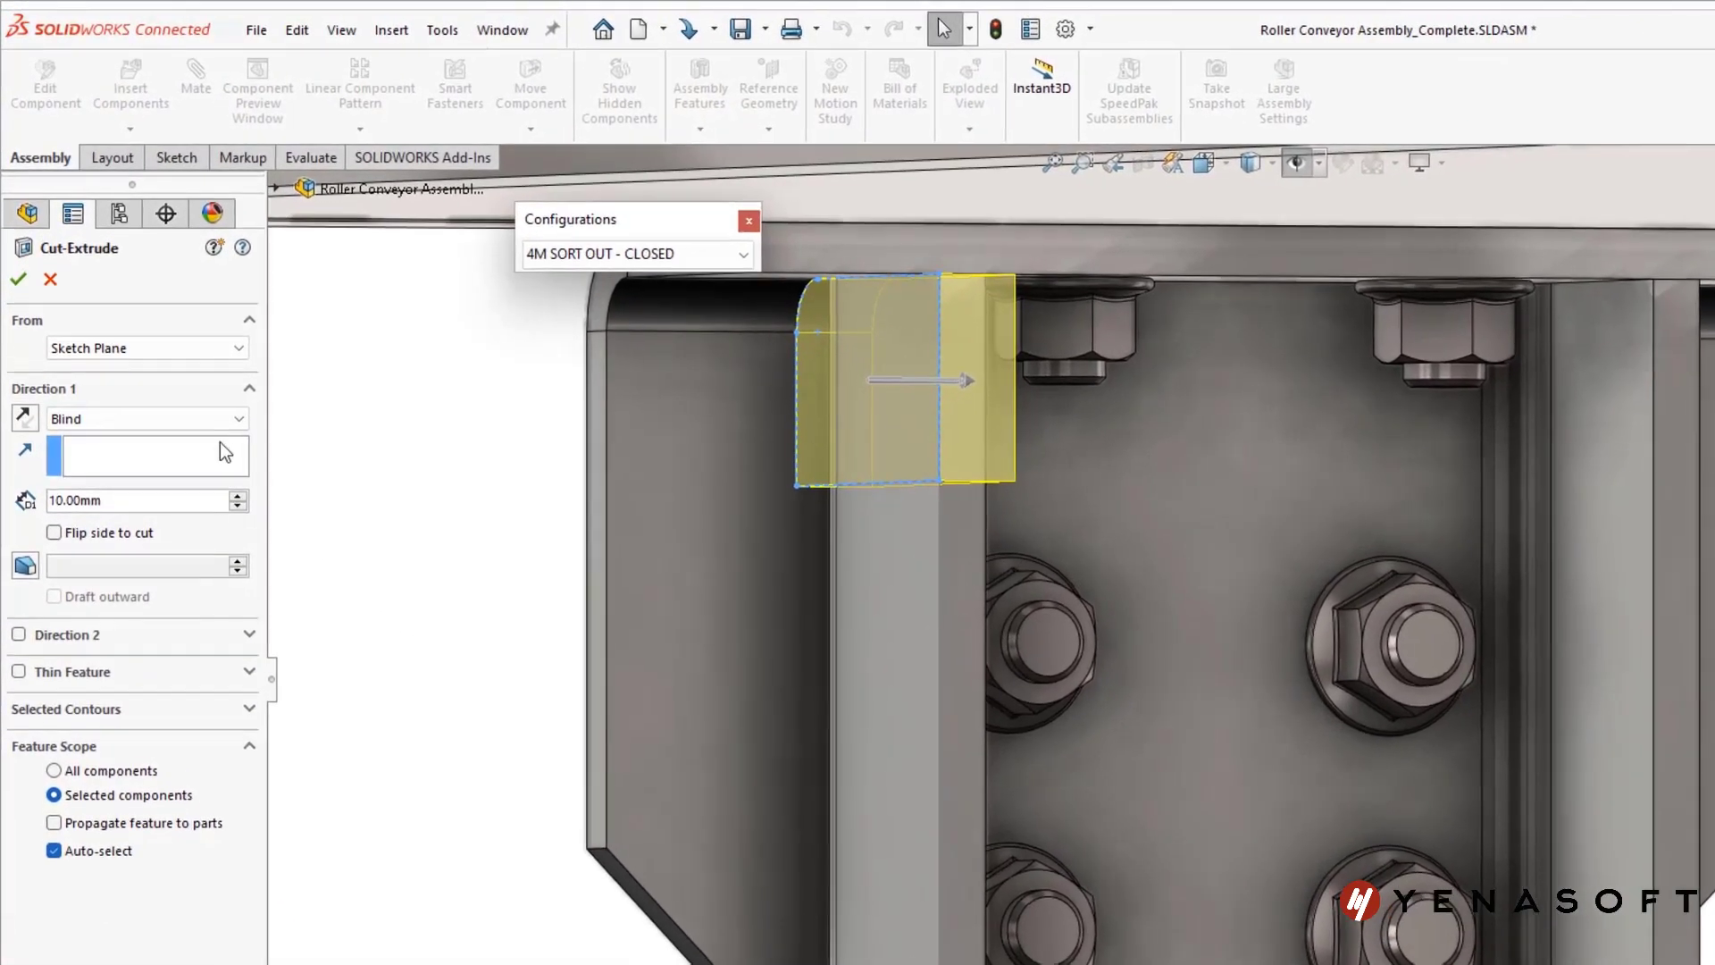
left_click(200, 423)
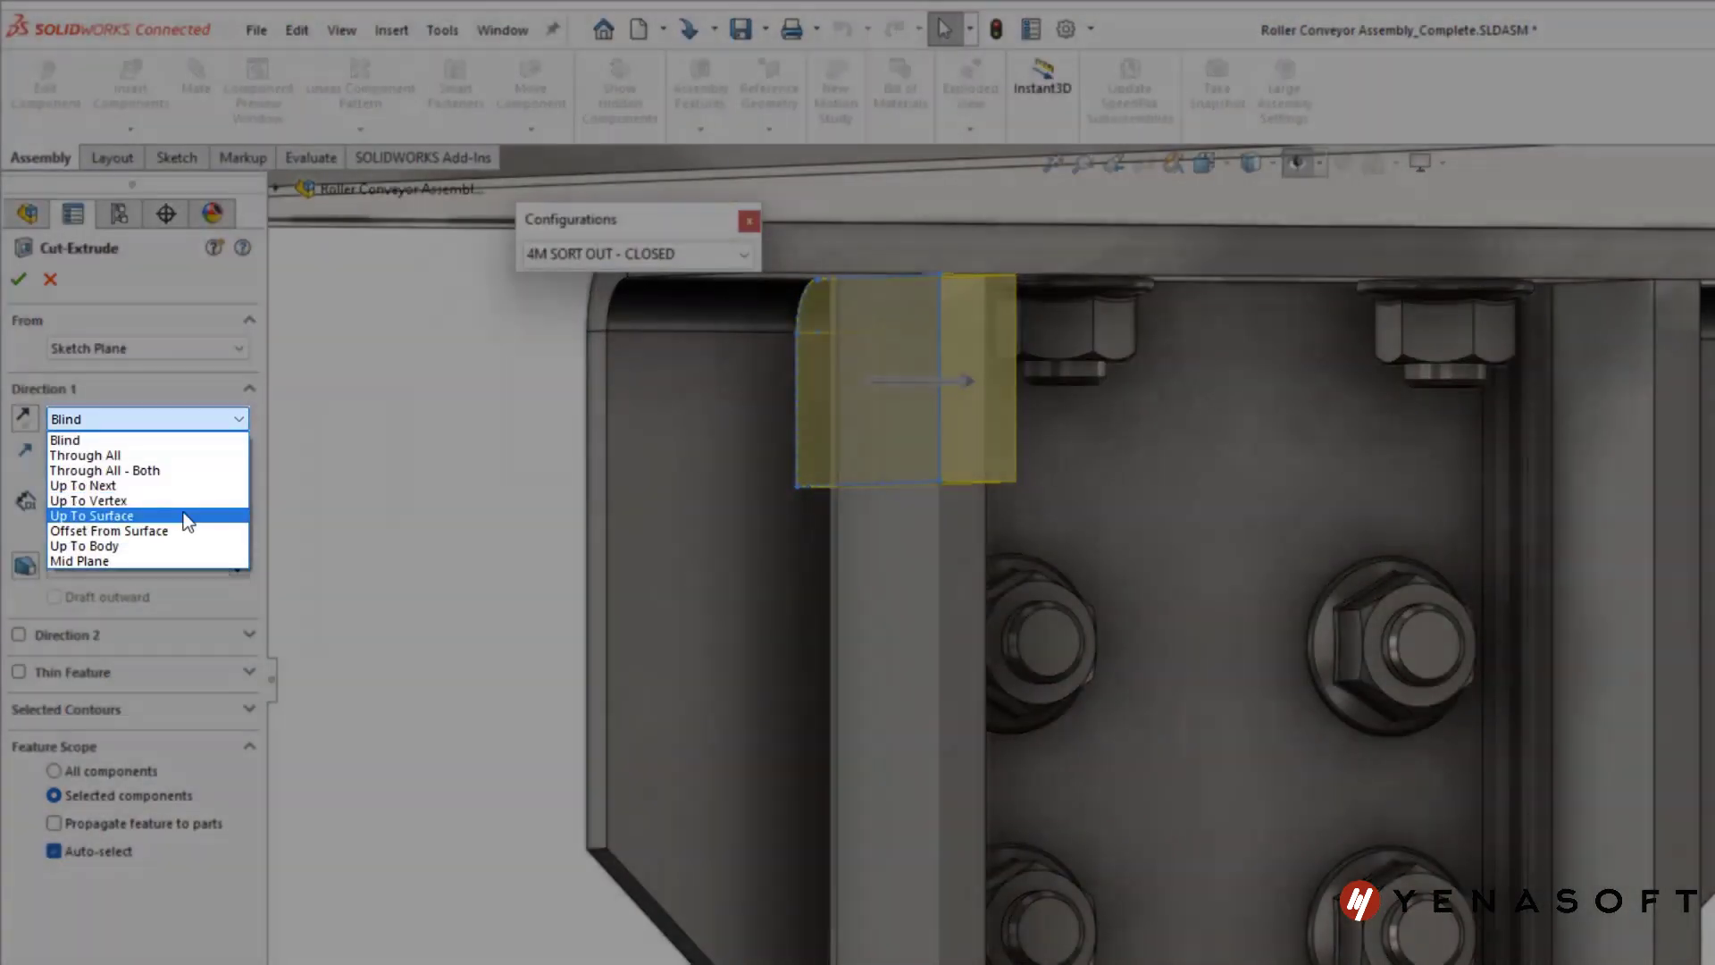
left_click(187, 516)
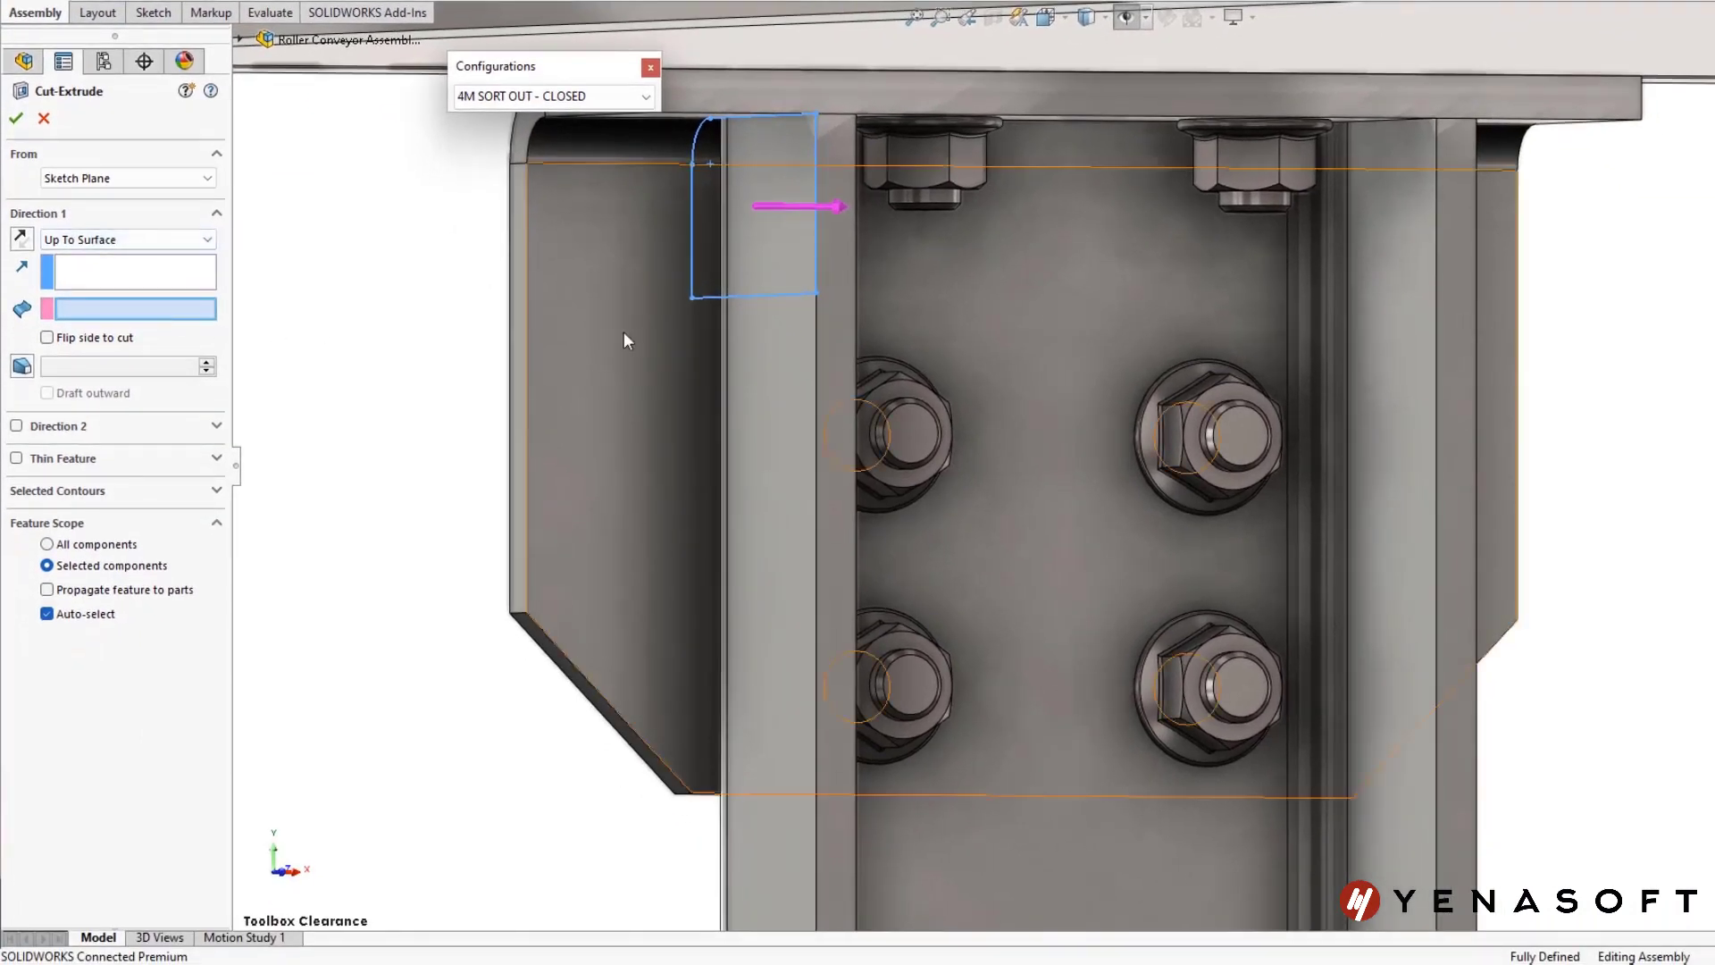
right_click(1473, 341)
left_click(1518, 430)
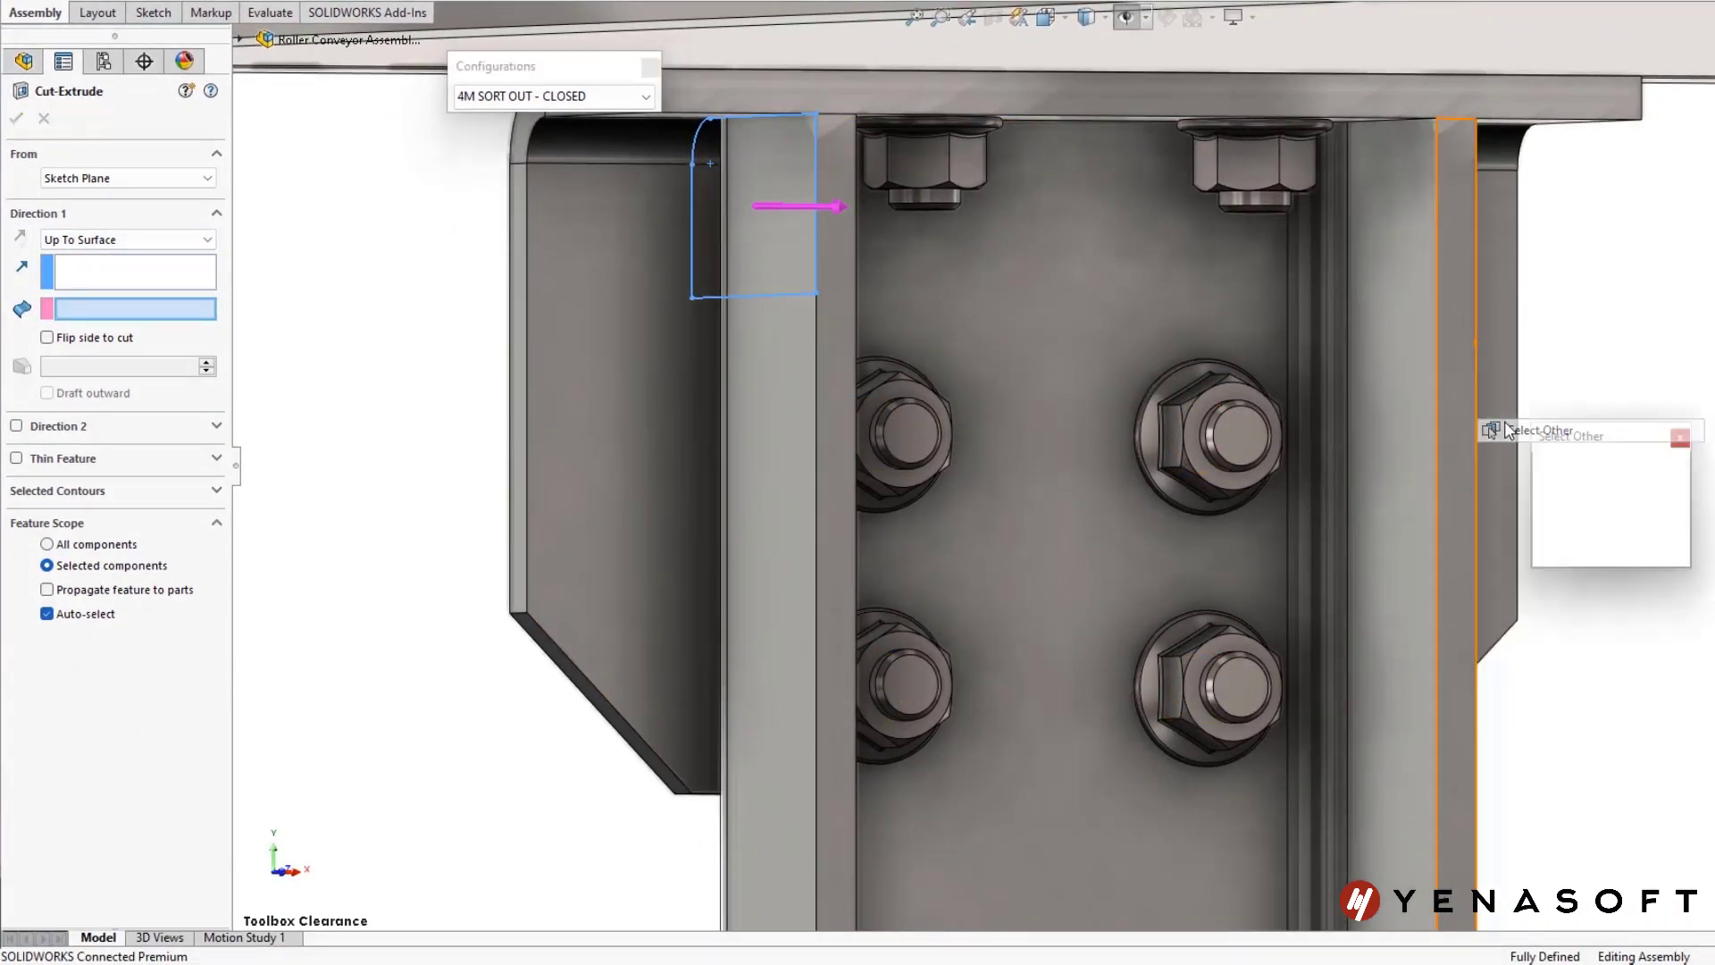
left_click(1555, 459)
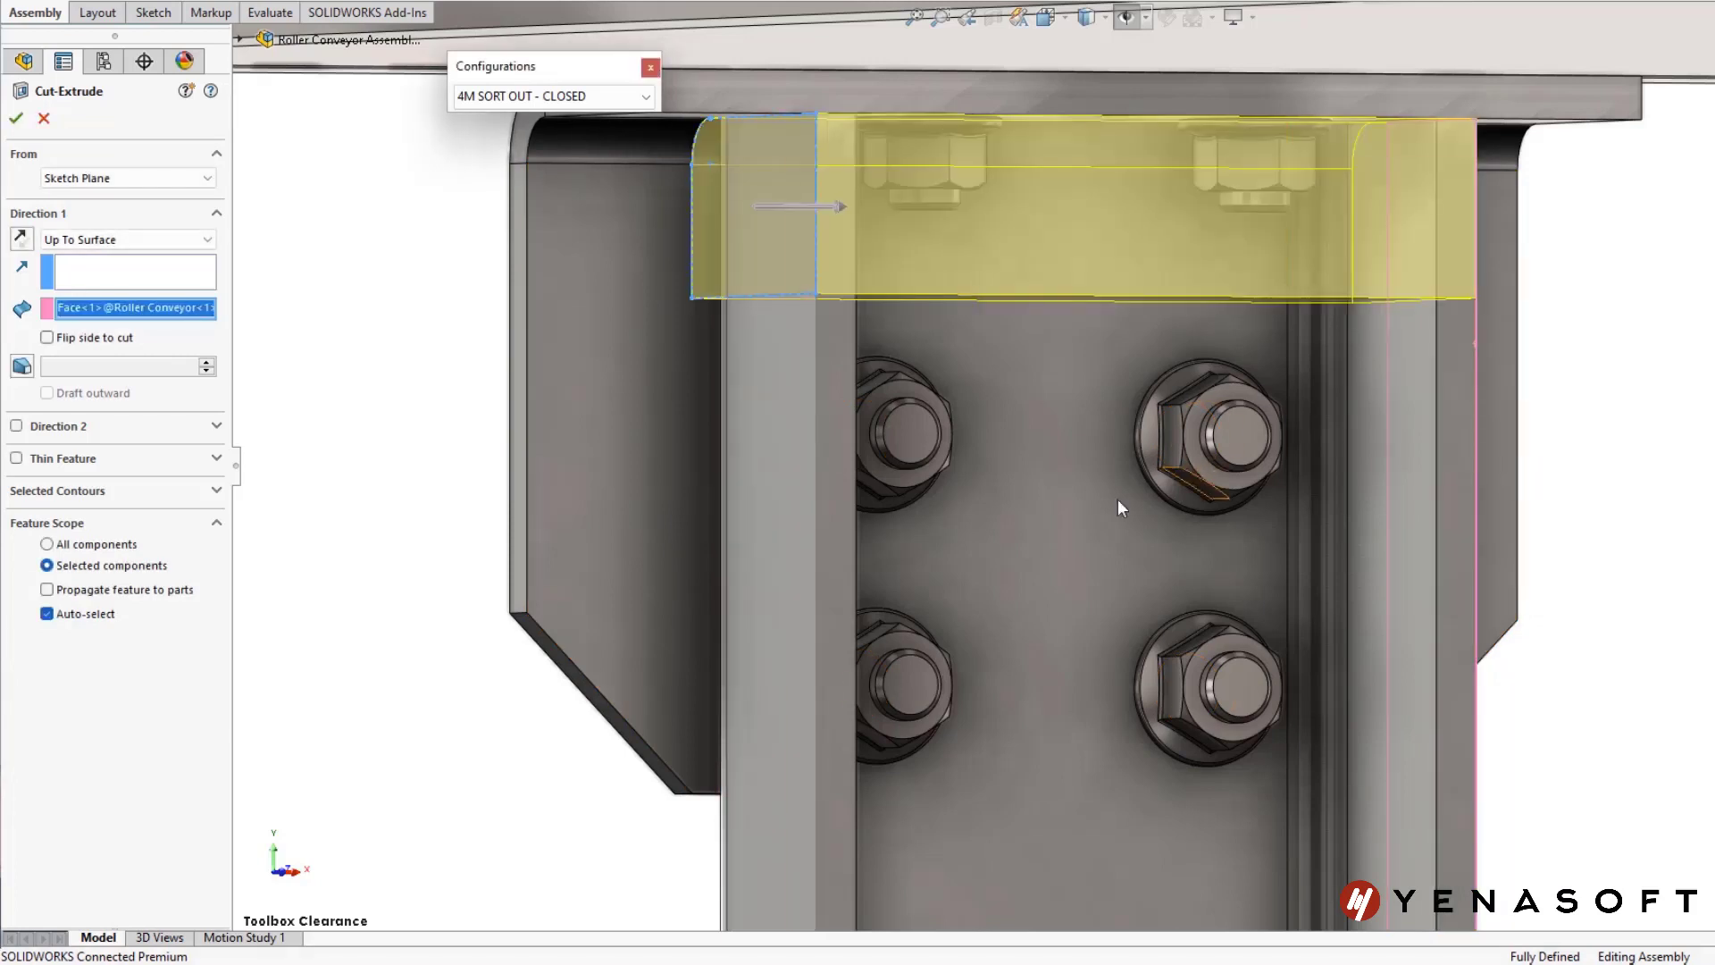
- Box-select the roller conveyor components manually and propagate the cut into their parts
left_click(106, 614)
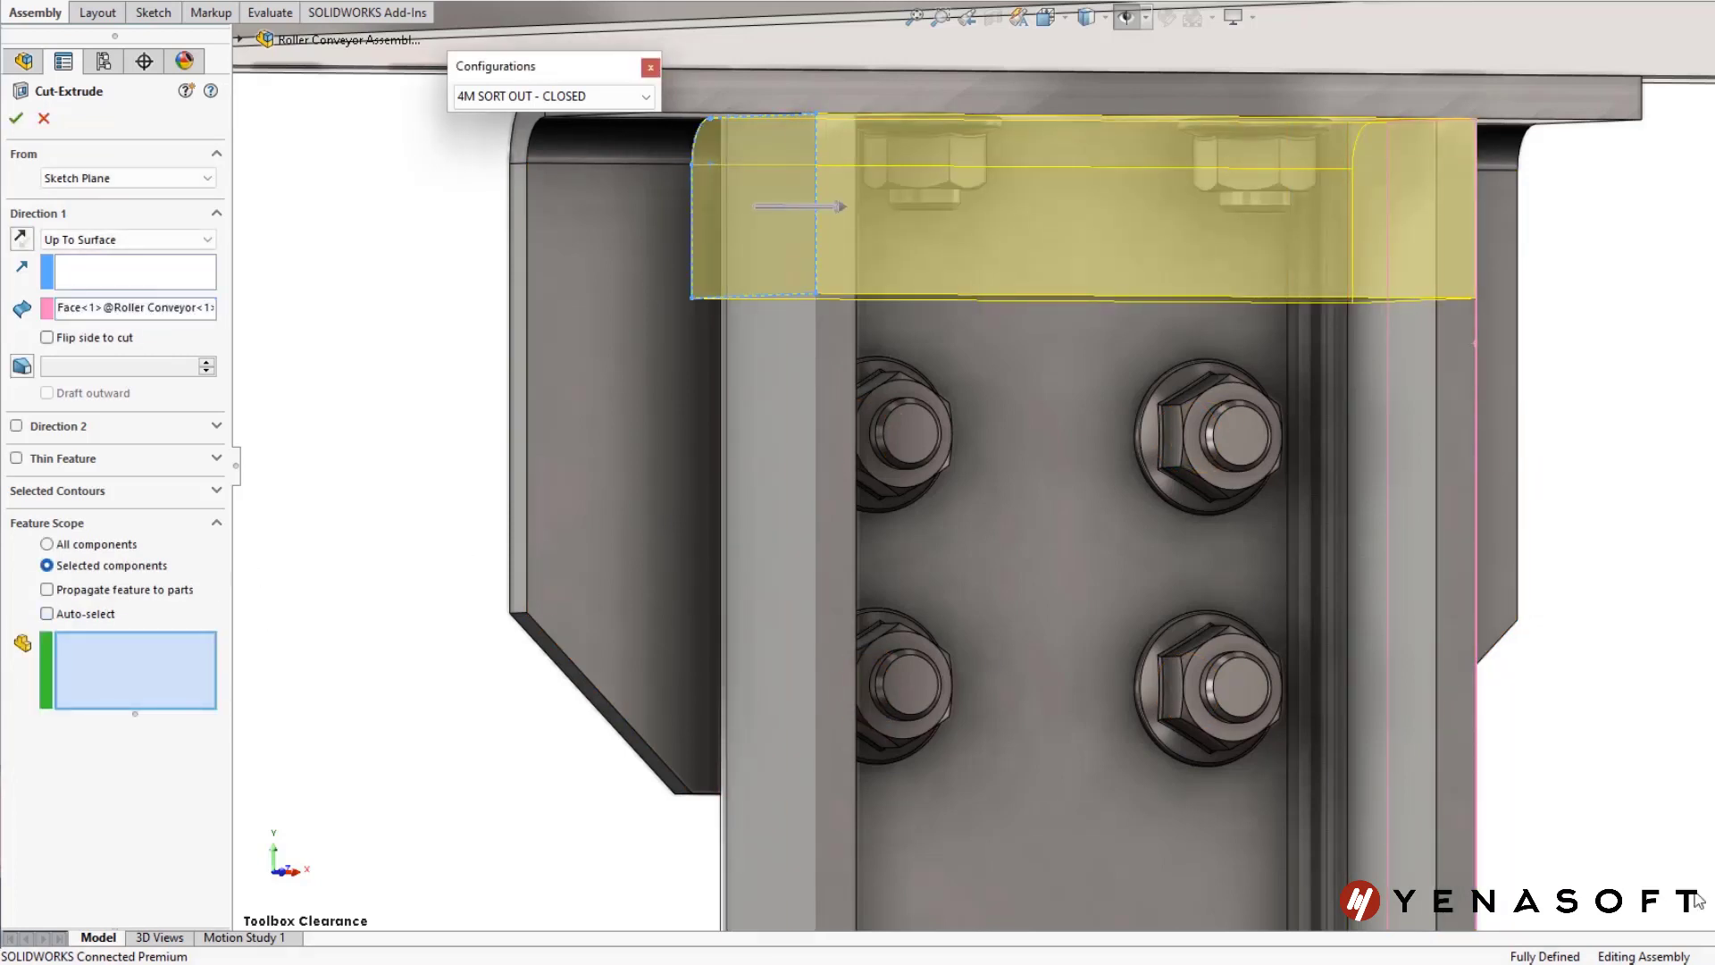
left_click_drag(715, 888, 390, 96)
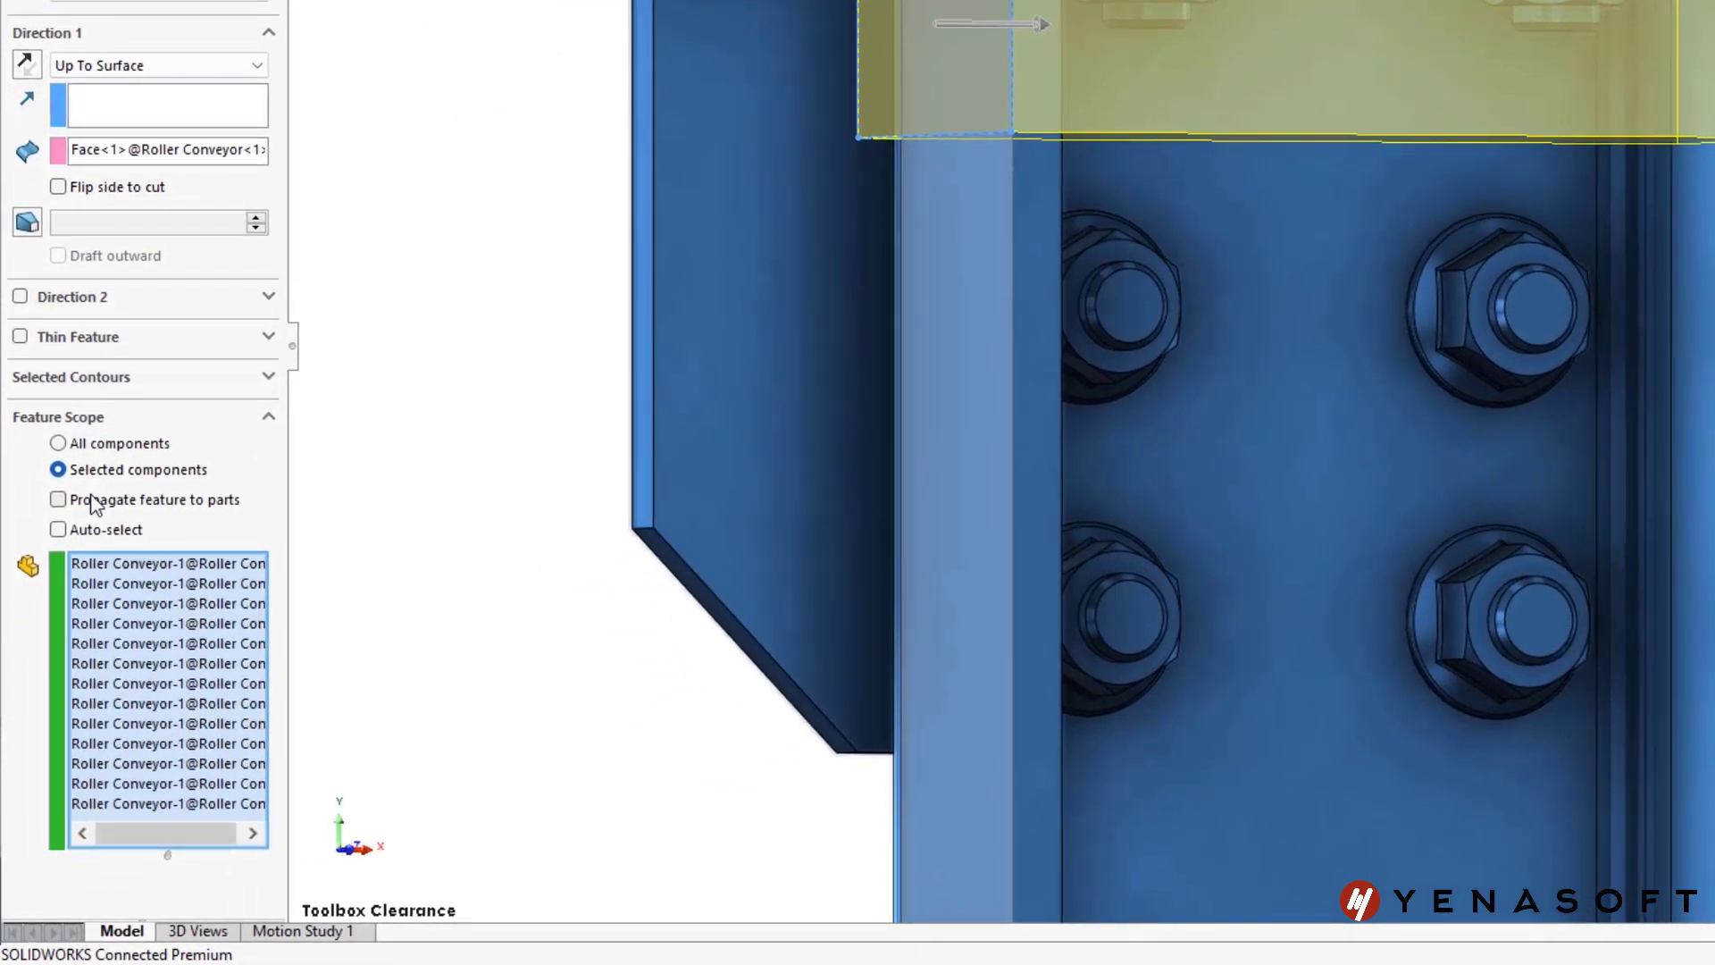
left_click(94, 502)
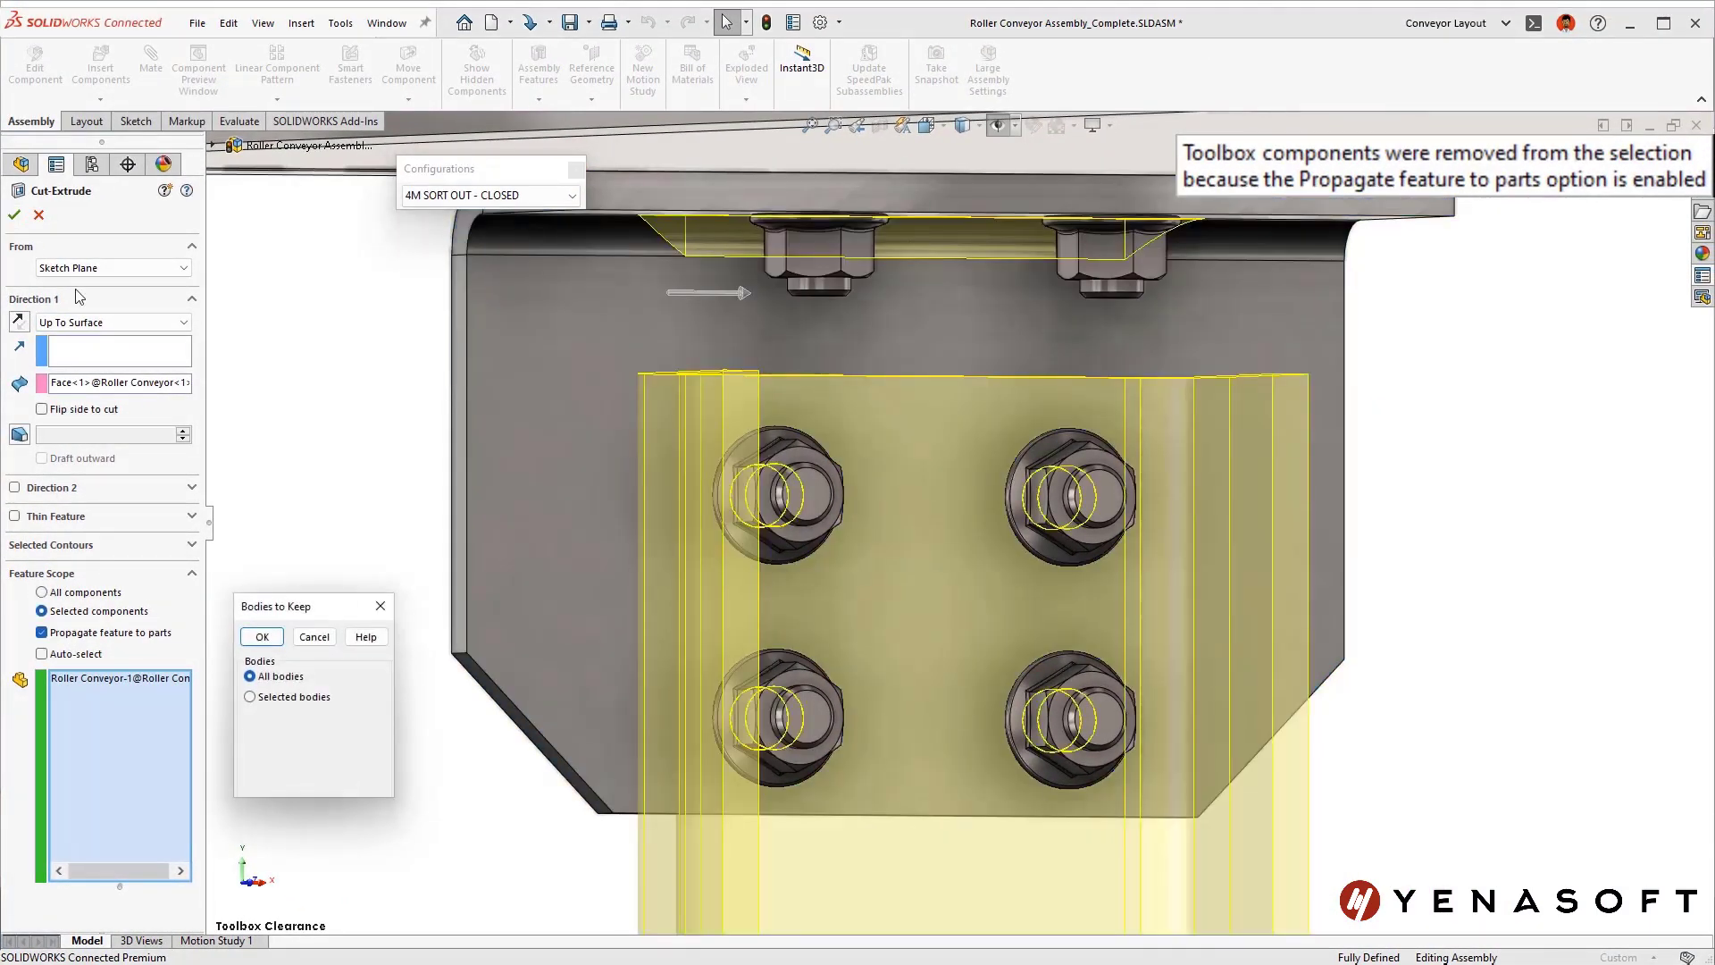
left_click(274, 640)
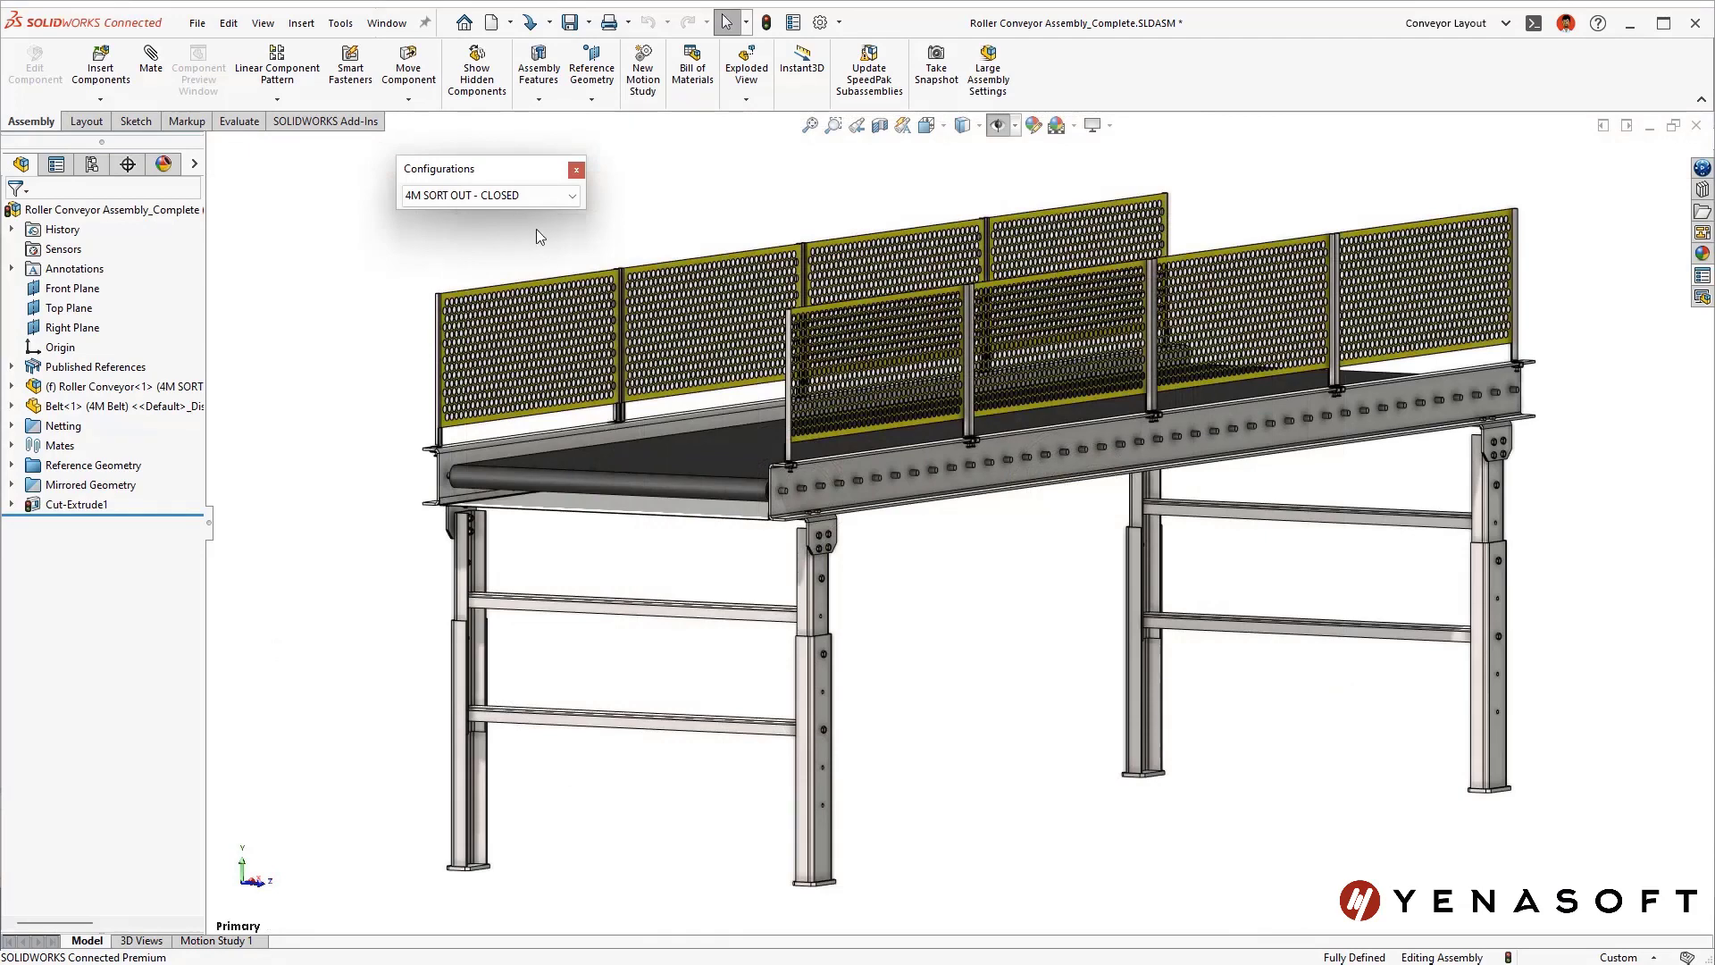
- Show and expand the published references in the 8M SORT OUT - OPEN configuration
left_click(524, 204)
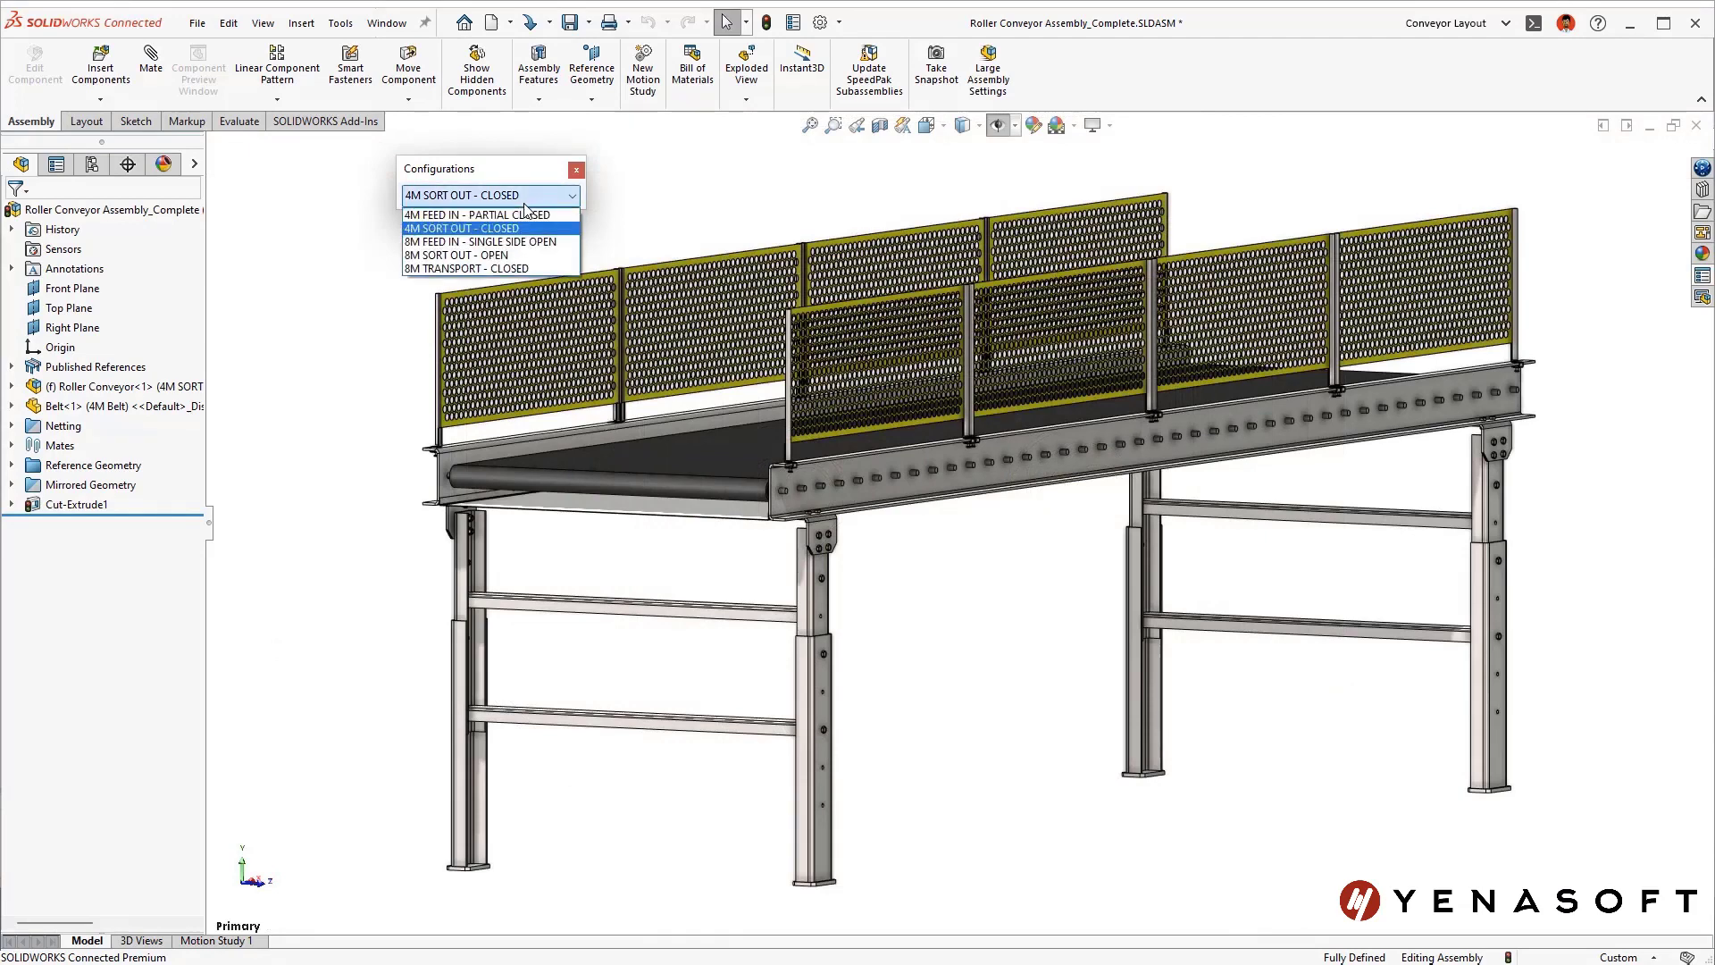
left_click(524, 256)
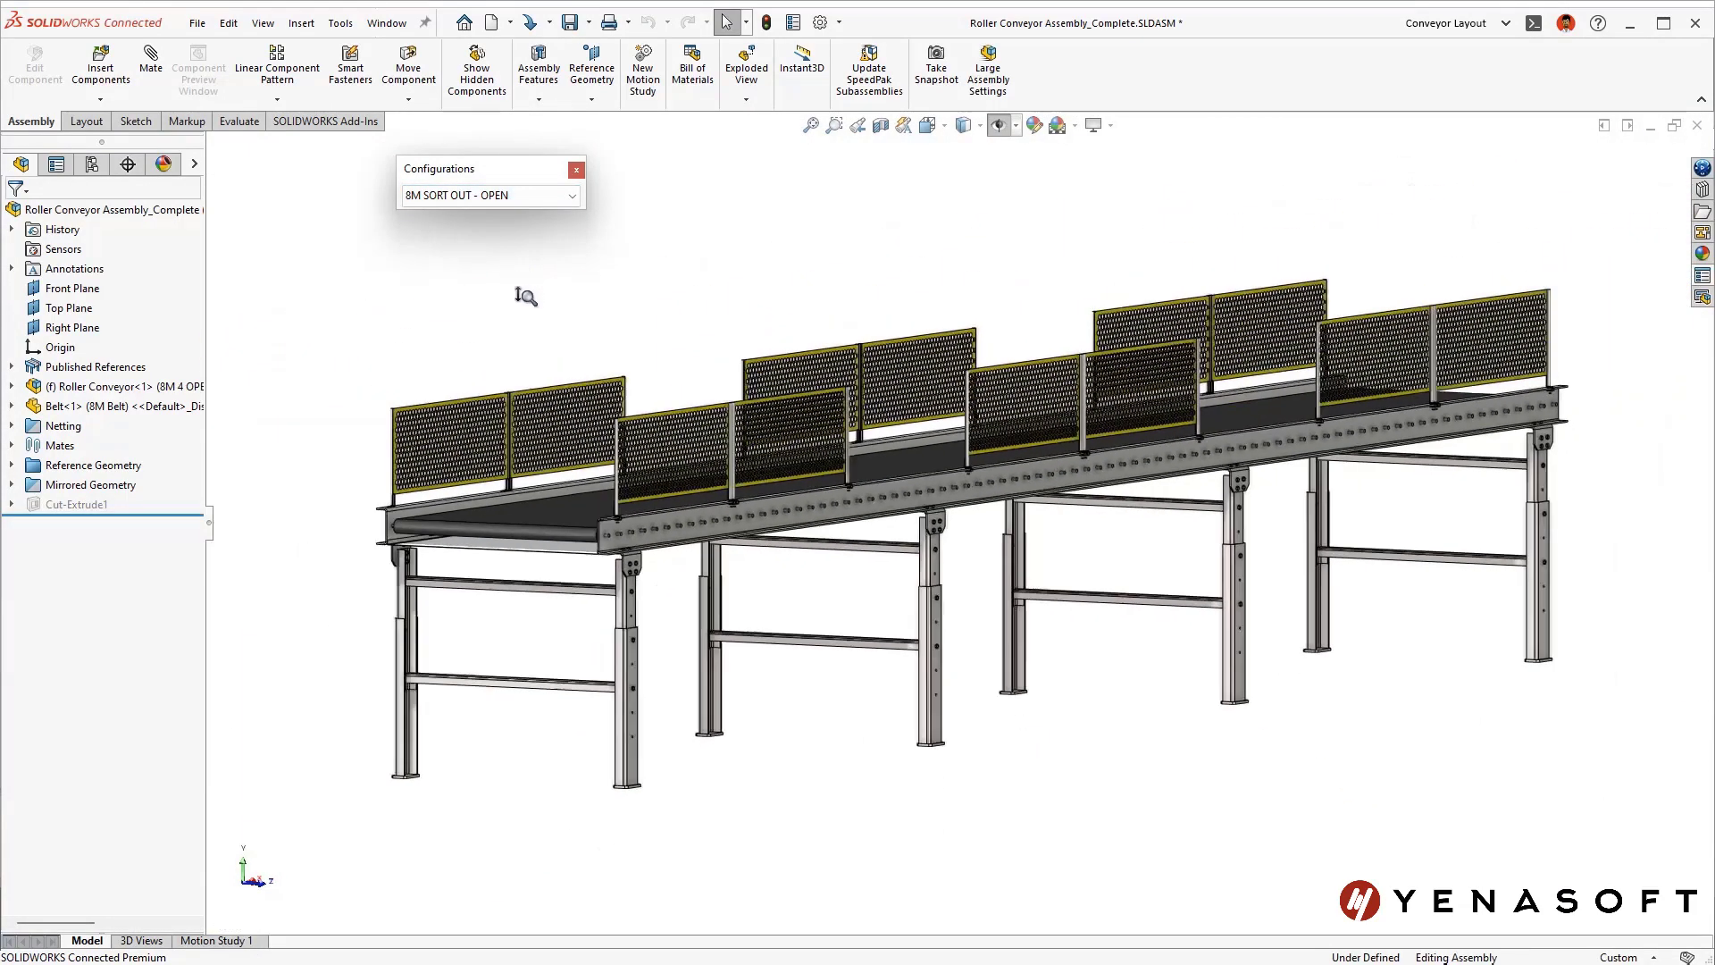
left_click(94, 368)
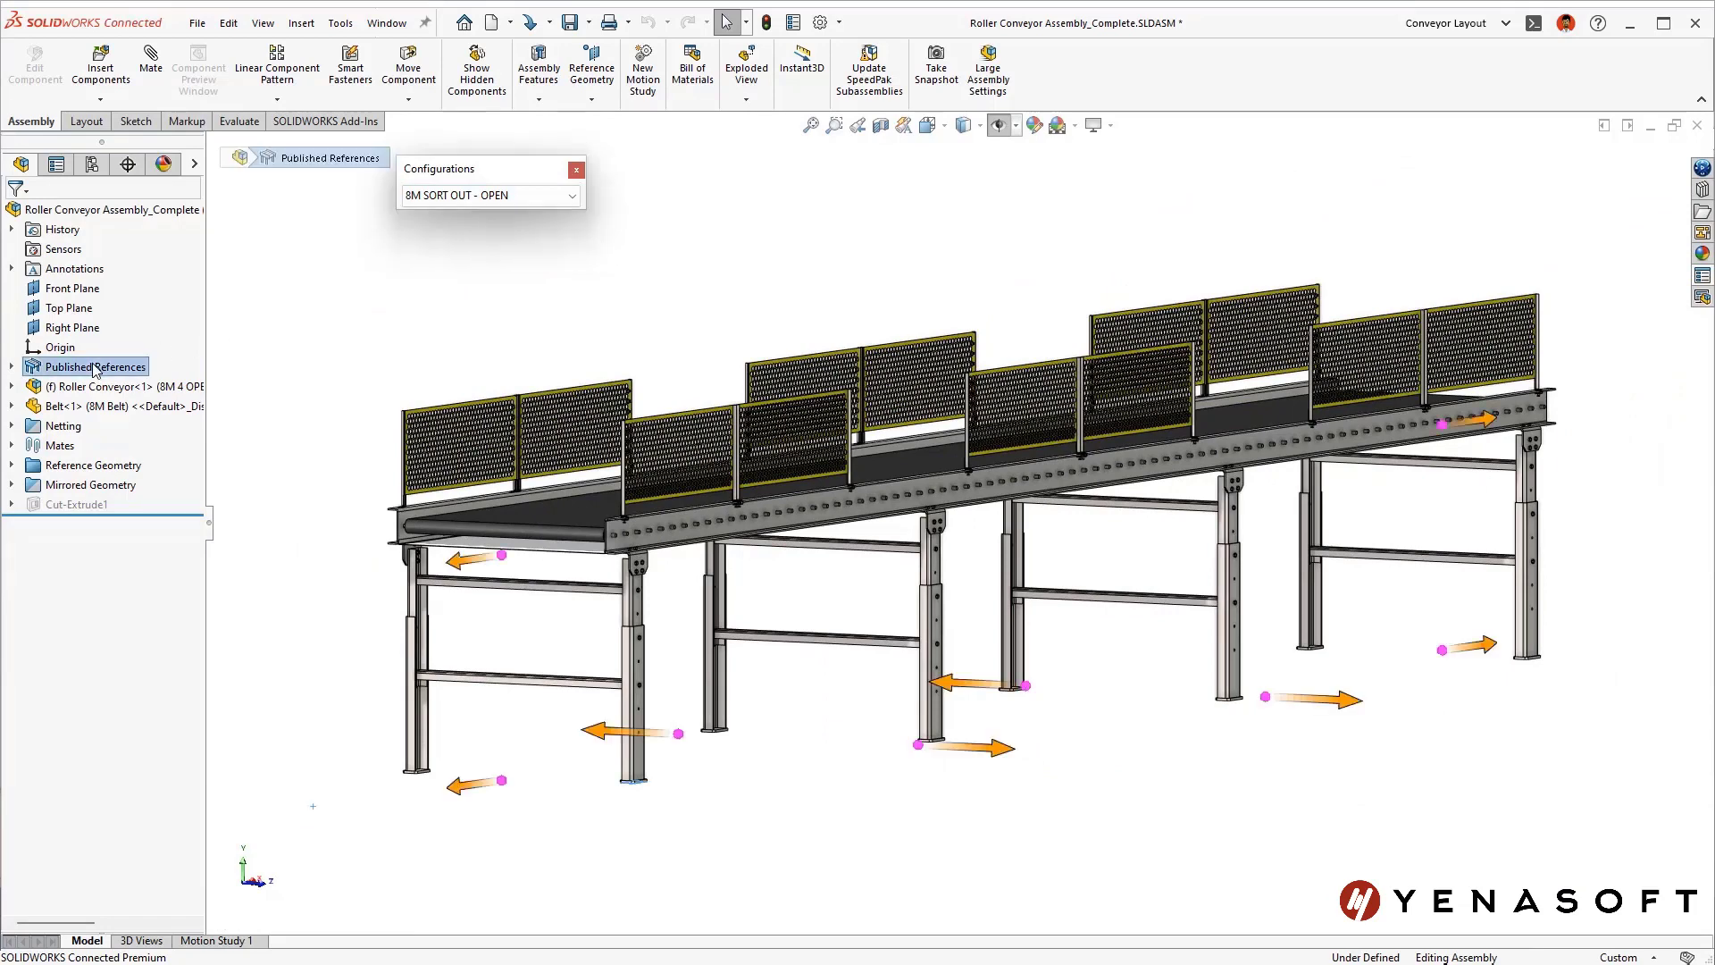
left_click(12, 367)
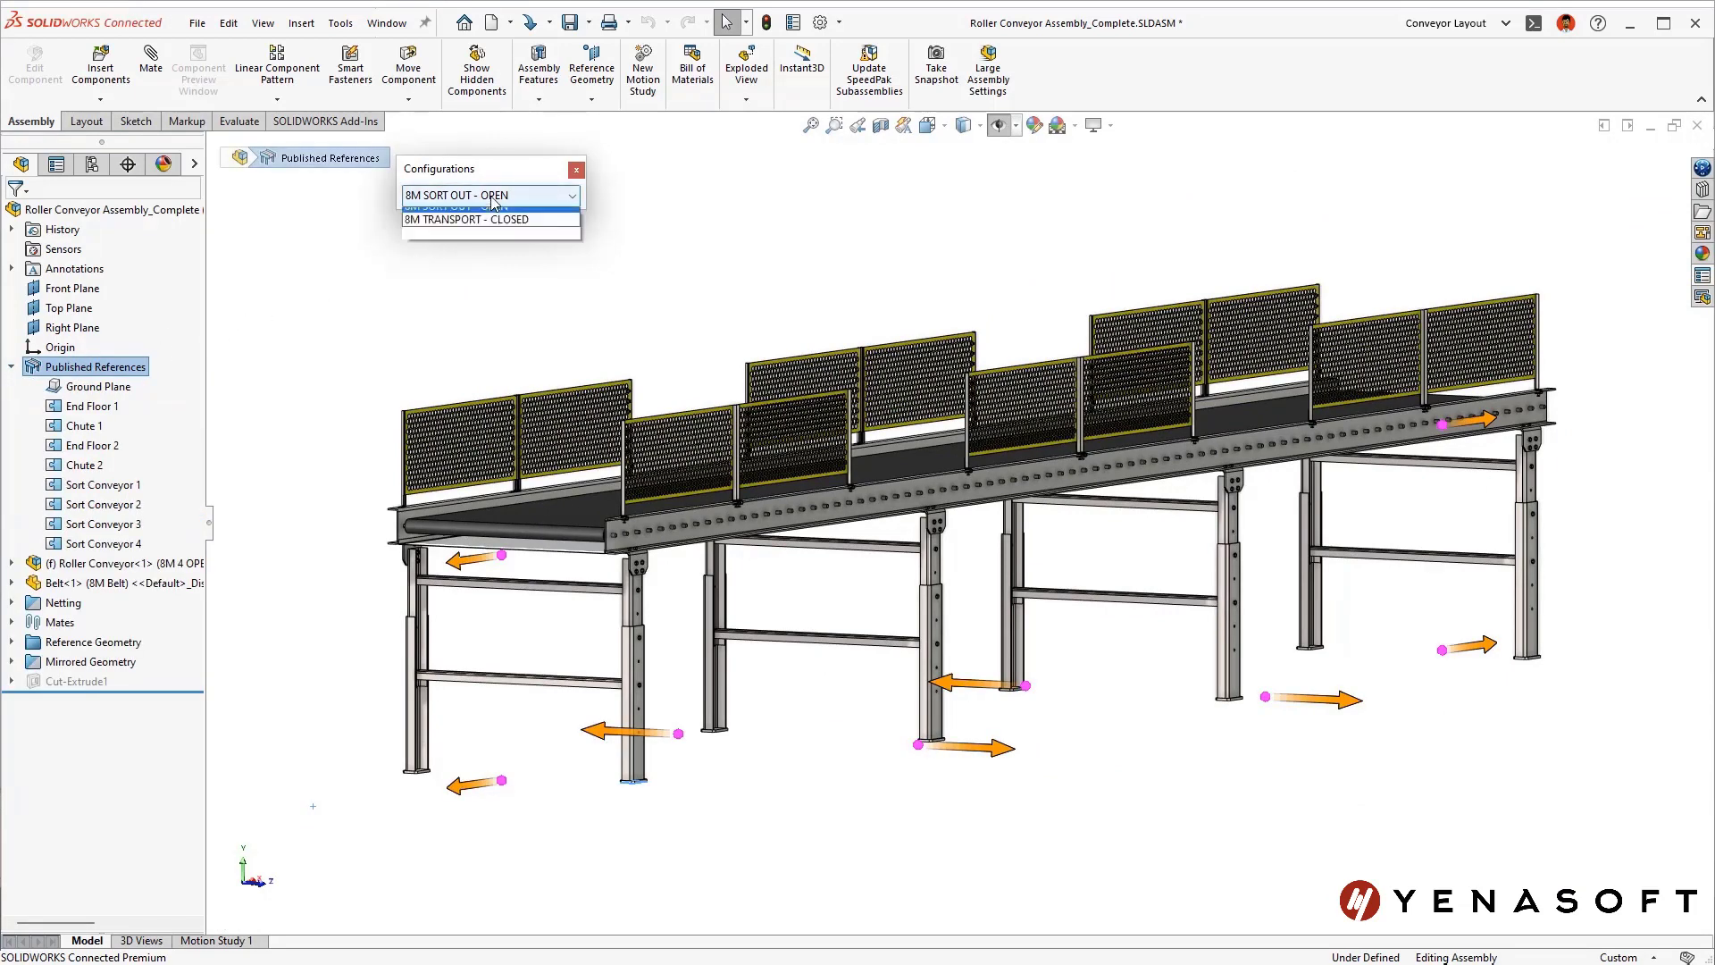
- Back in 4M SORT OUT - CLOSED, suppress the Sort Conveyor 1–4 published references
left_click(485, 229)
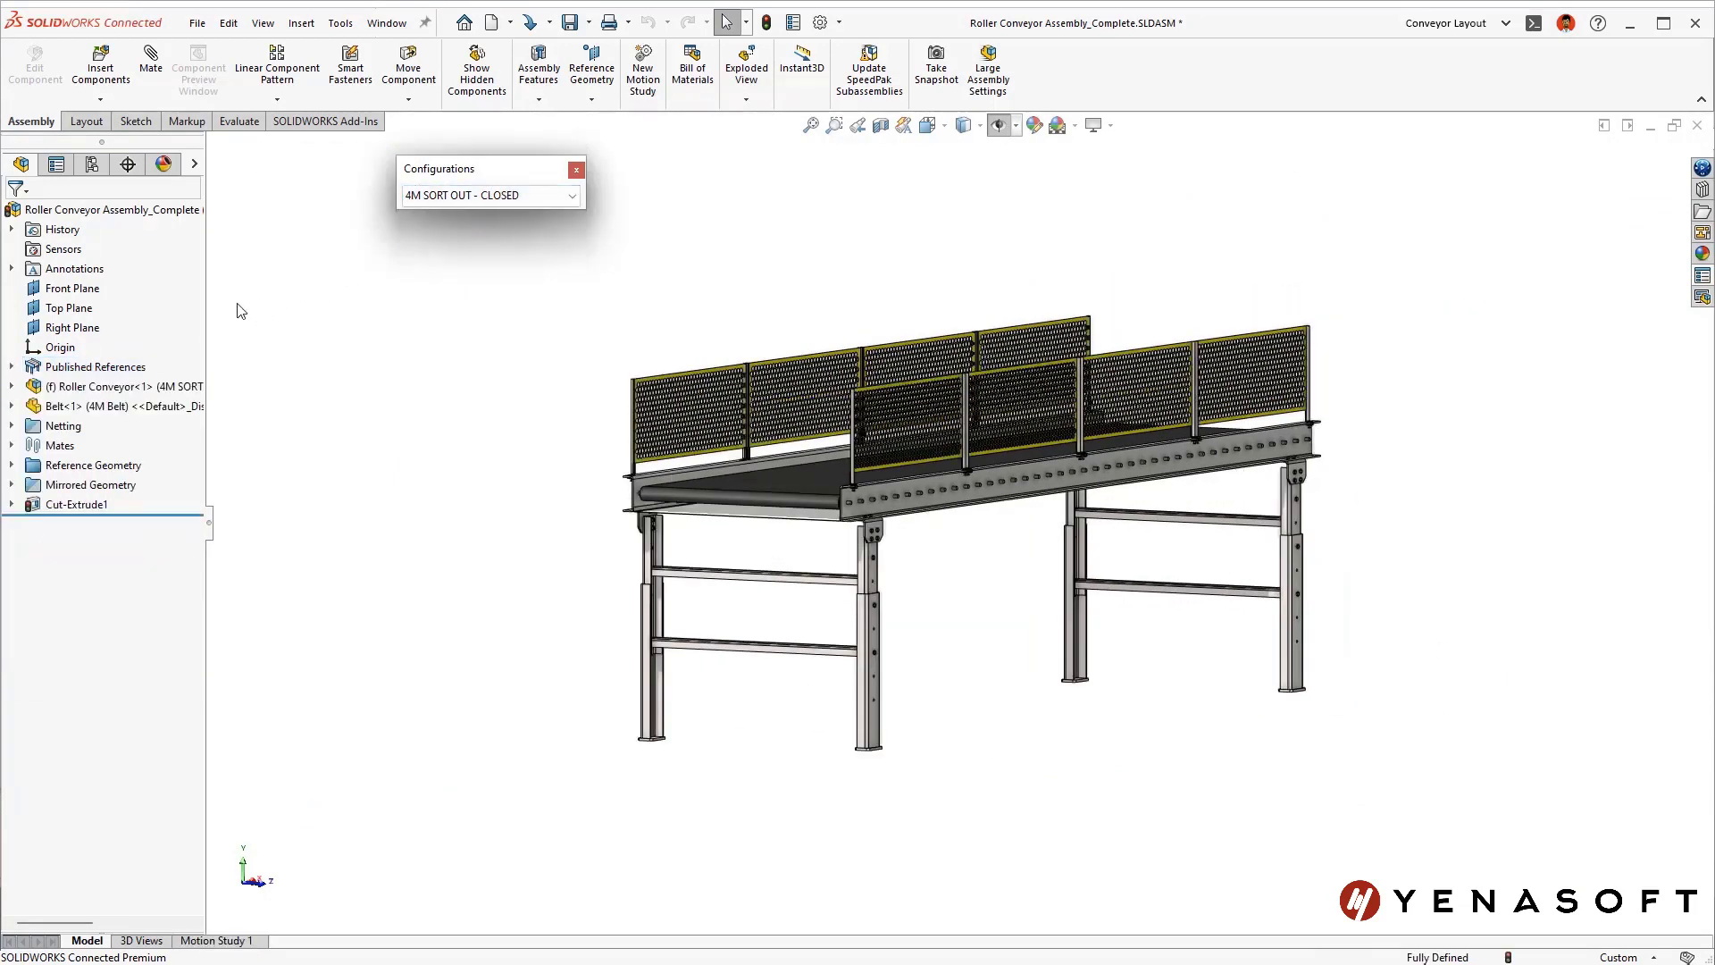
left_click(93, 368)
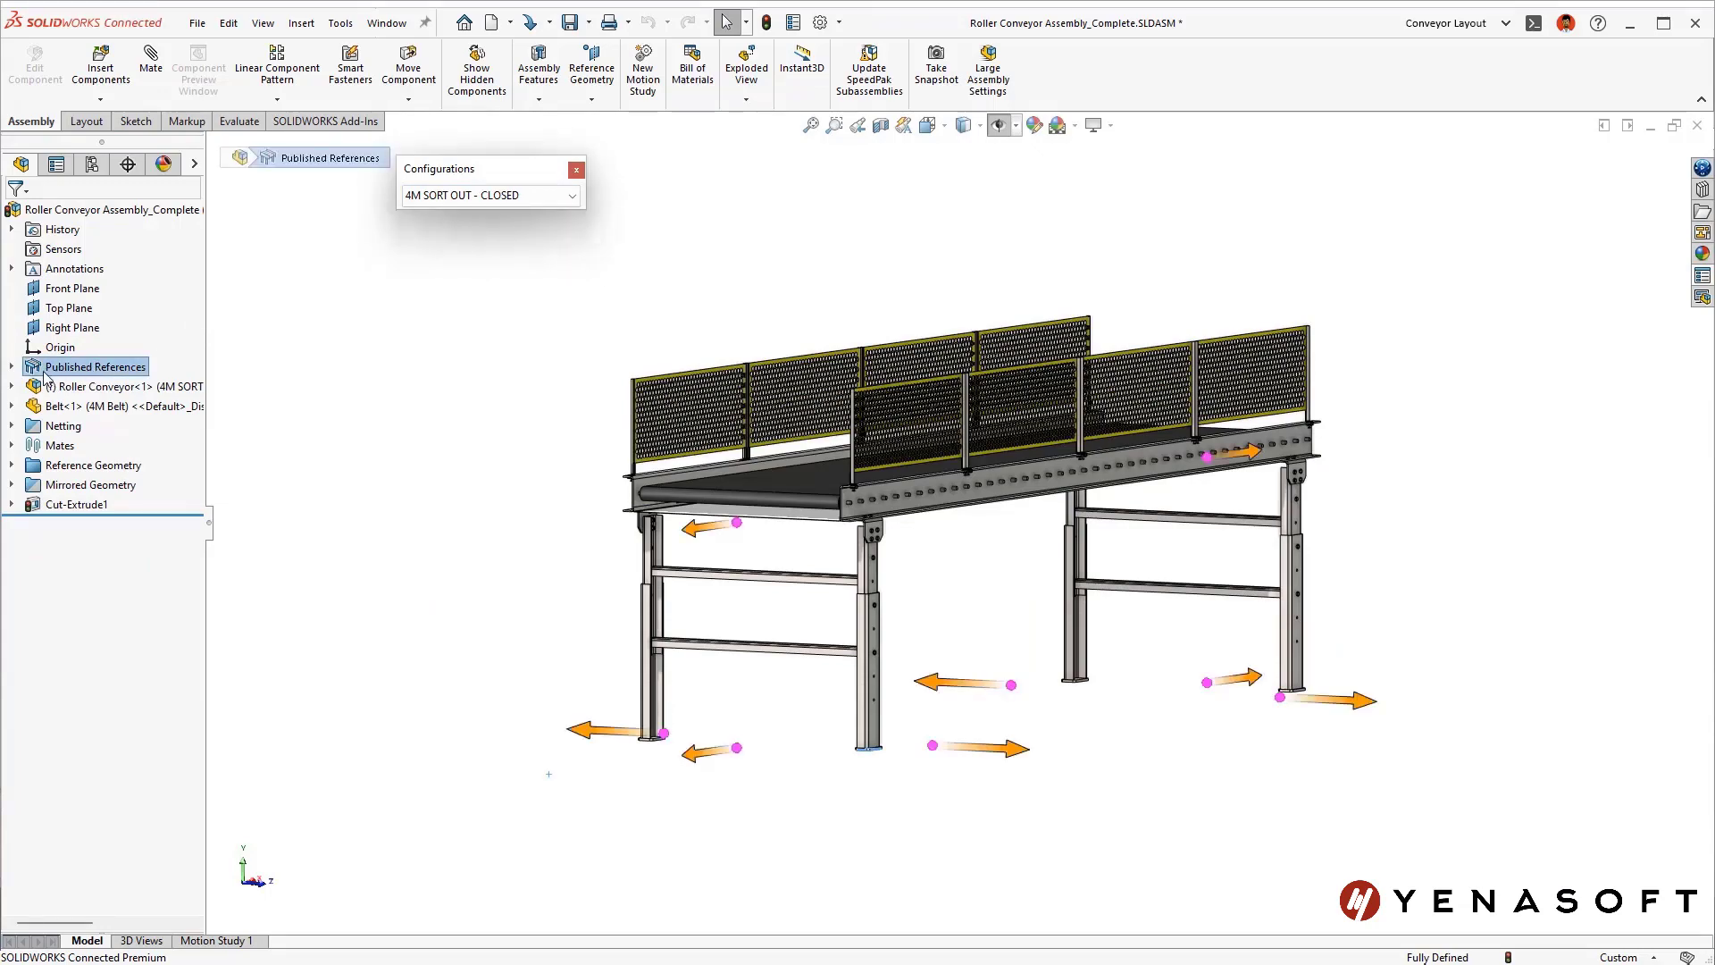
left_click(12, 366)
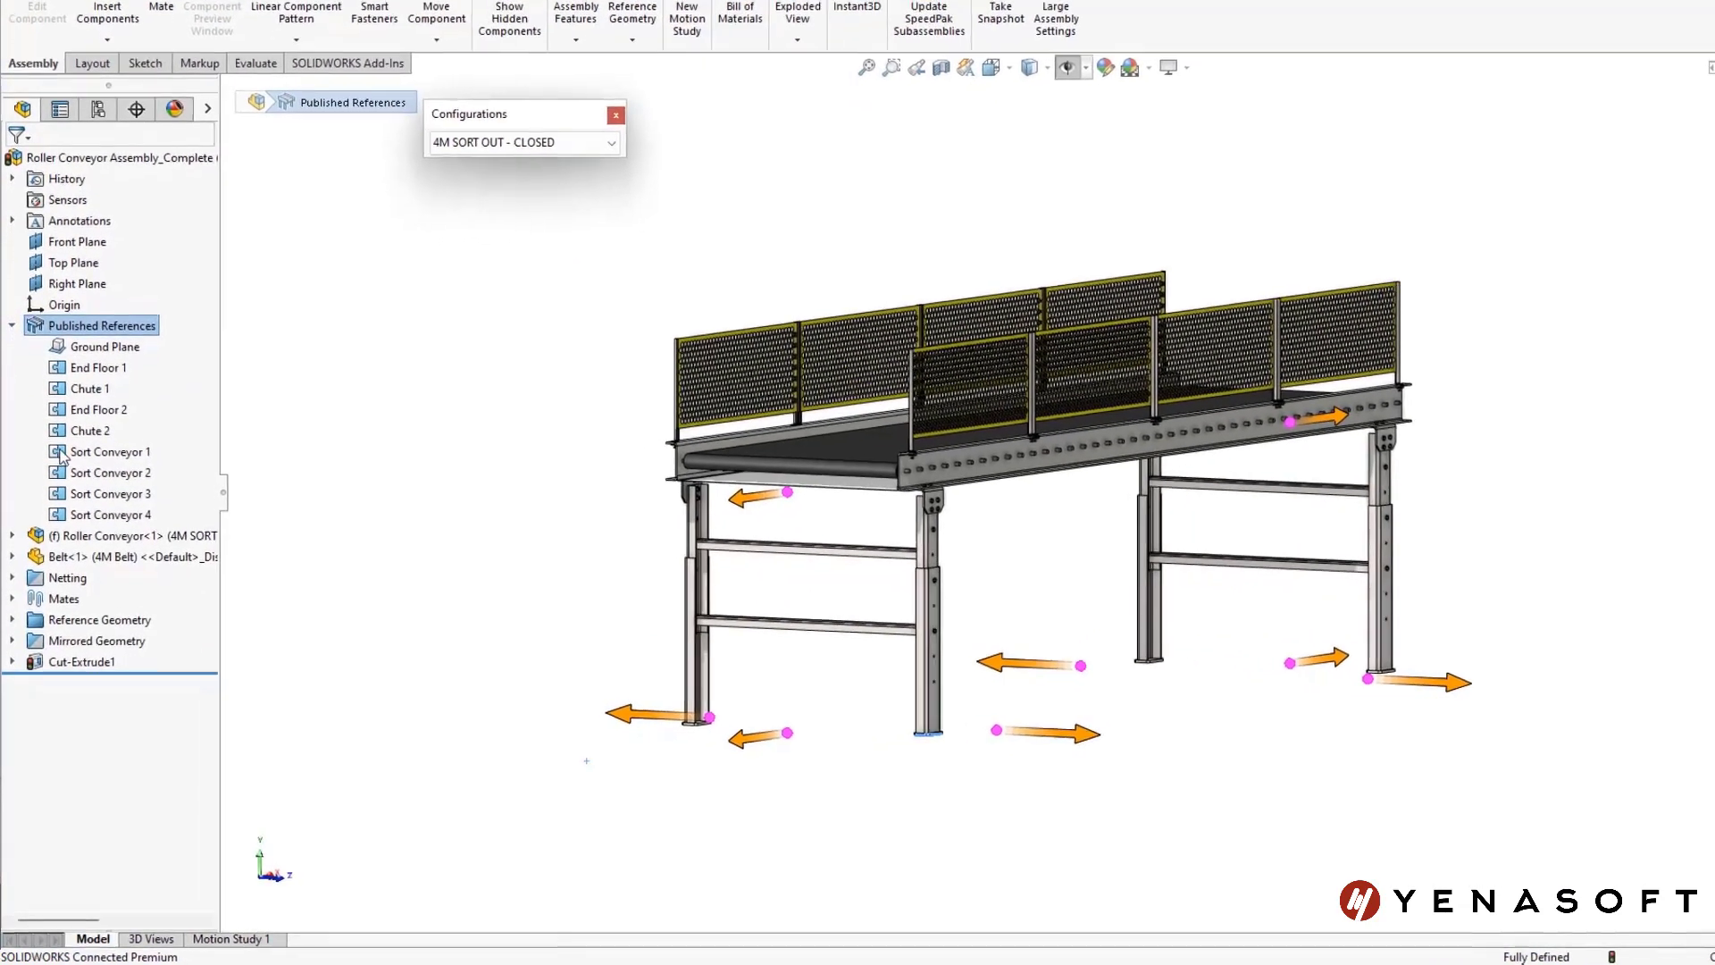
left_click(90, 452)
left_click(76, 516, "shift")
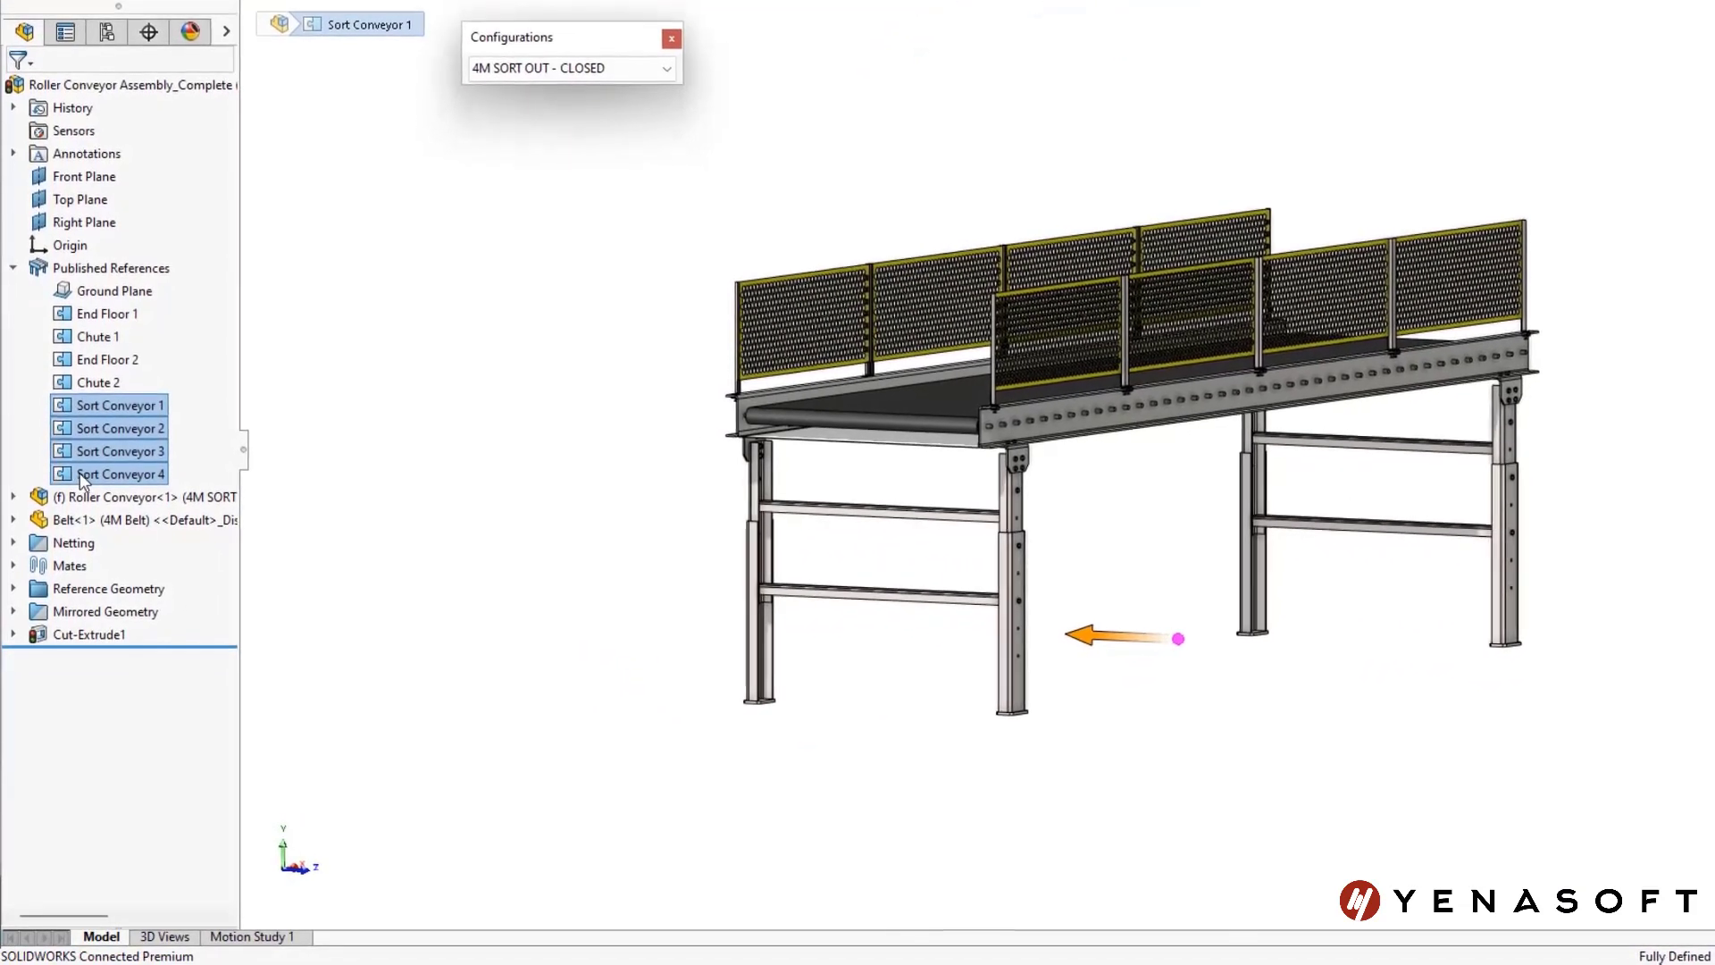
right_click(80, 471)
left_click(109, 404)
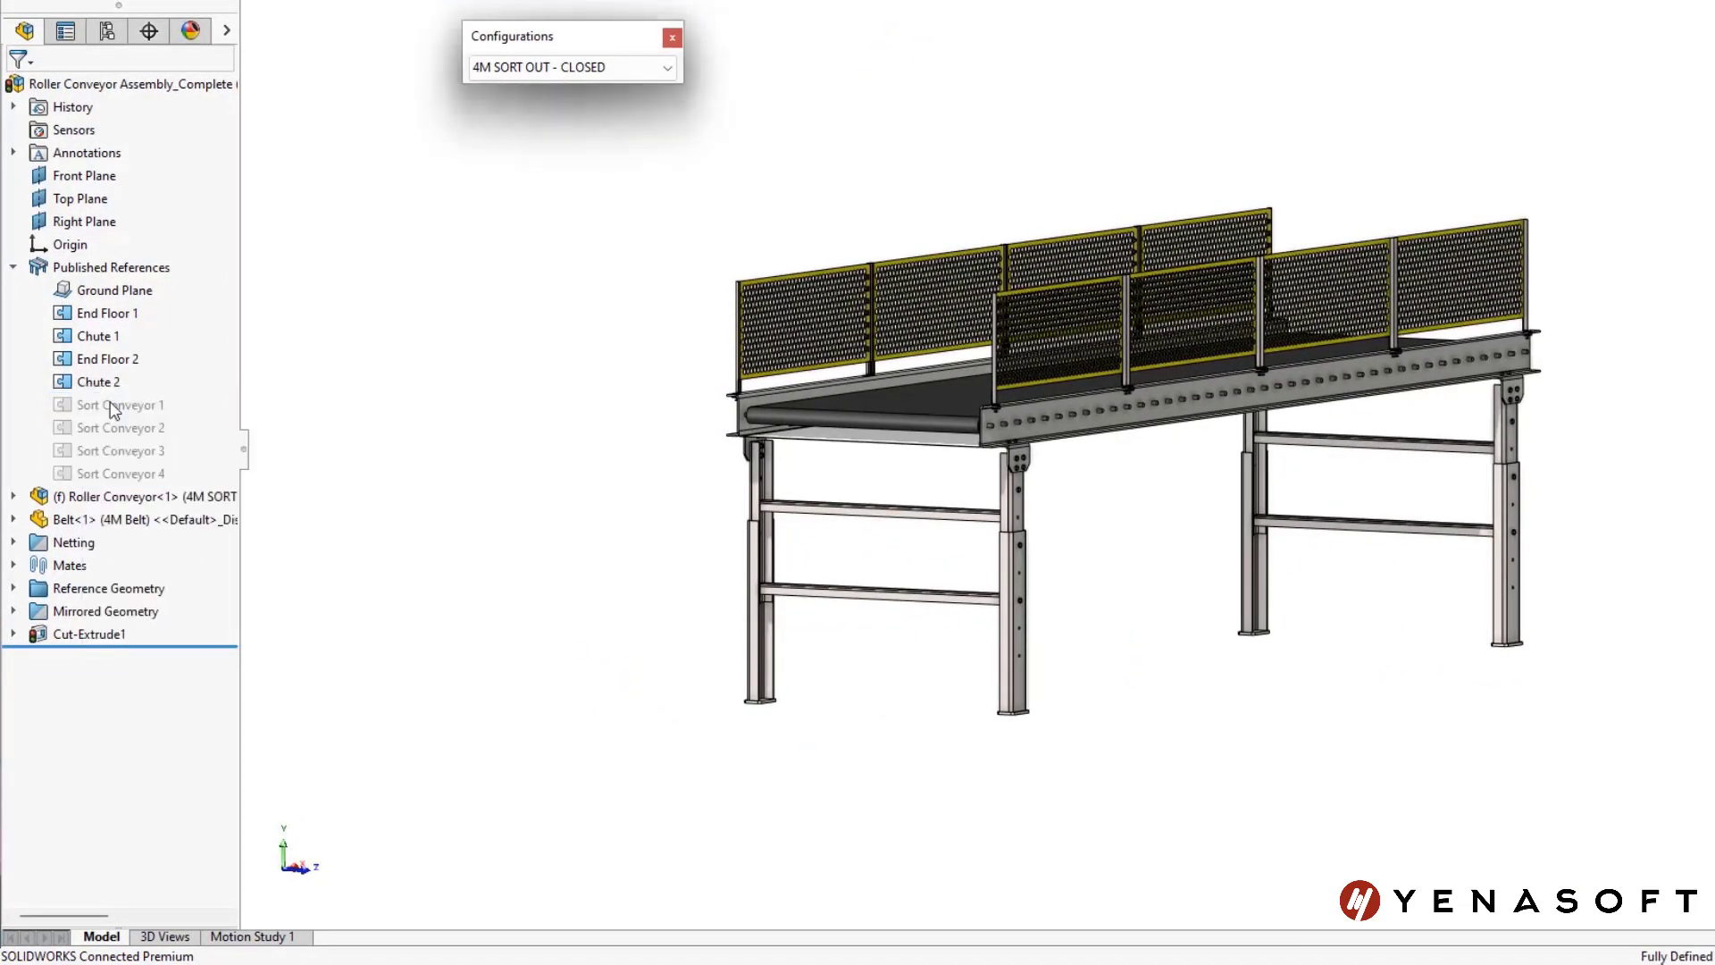
- Use Ctrl+Tab to bring the Sorting Facility Layout assembly to the front
key("ctrl+Tab")
key("ctrl+Tab")
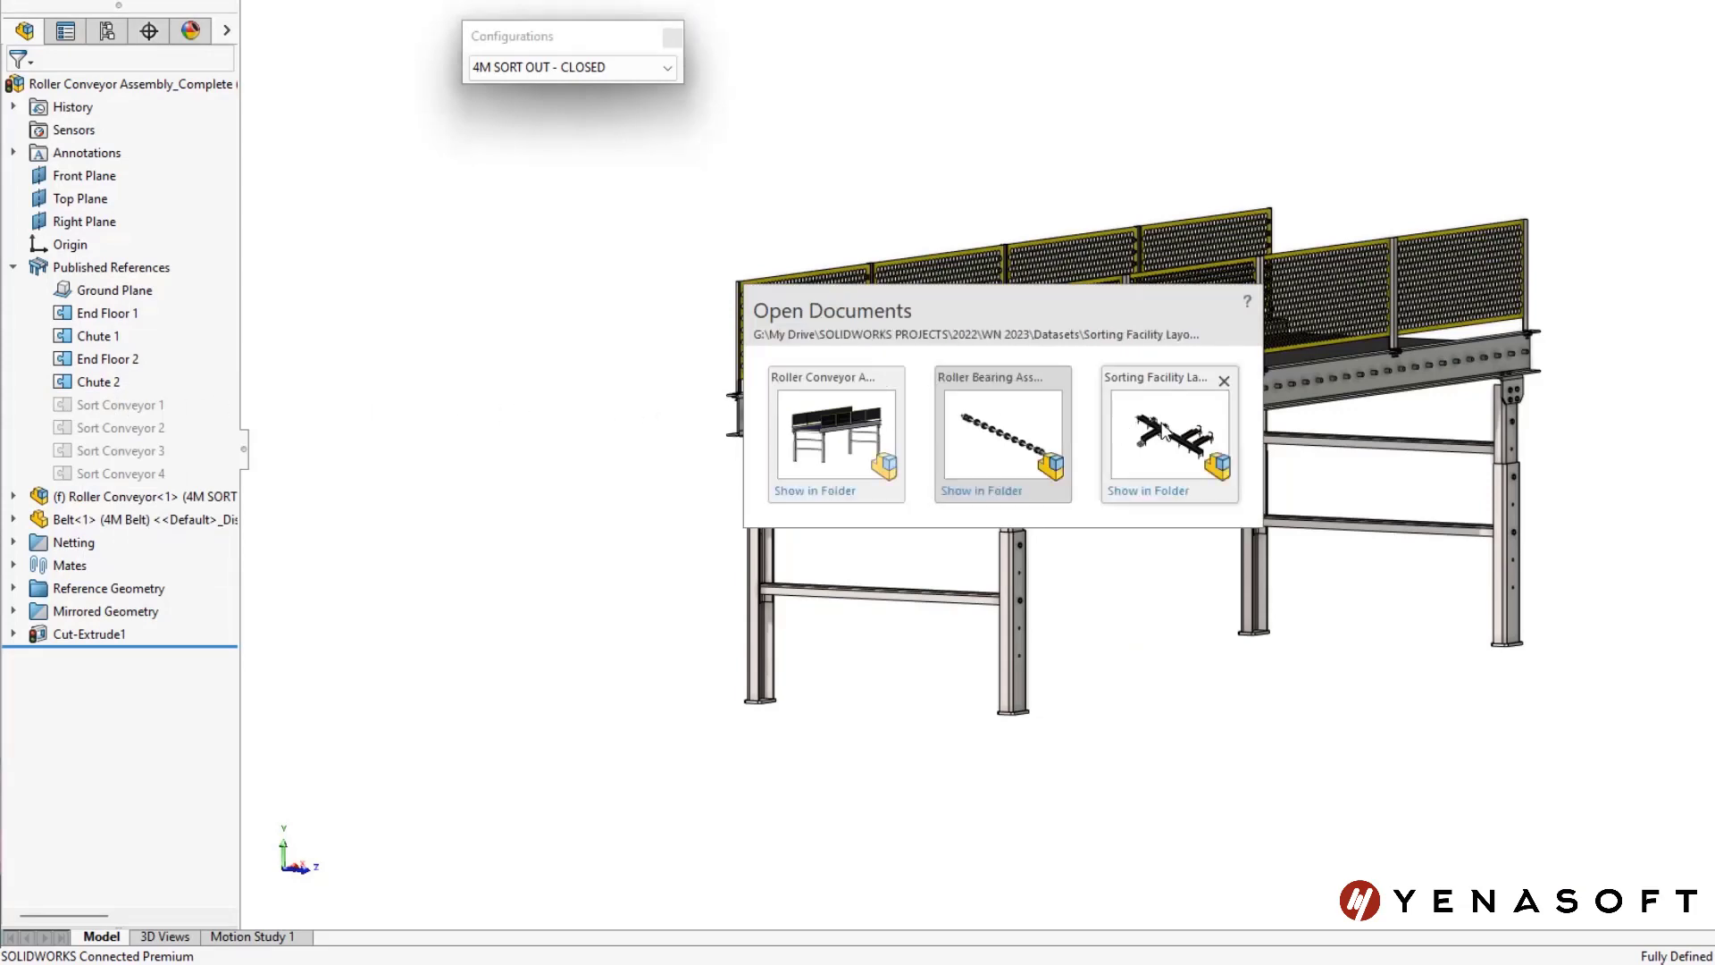
key("ctrl+Tab")
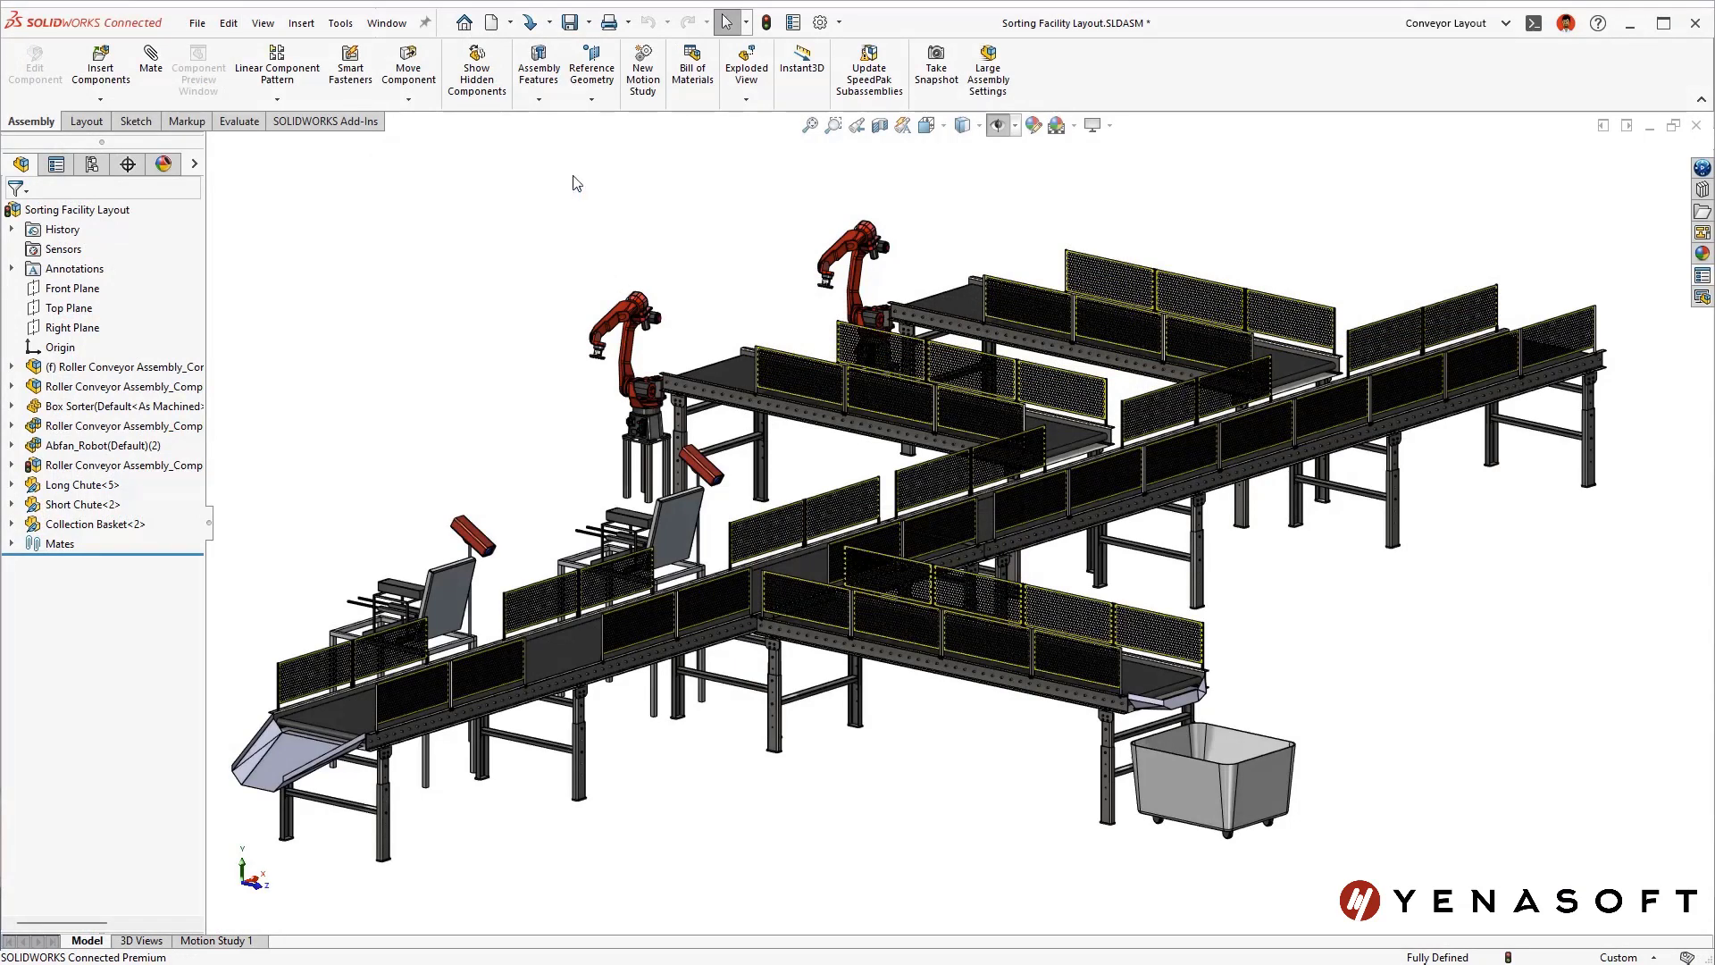
- Cancel the first insertion attempt and set the display state to 8M Box Sorting Conveyor
key("s")
left_click(636, 200)
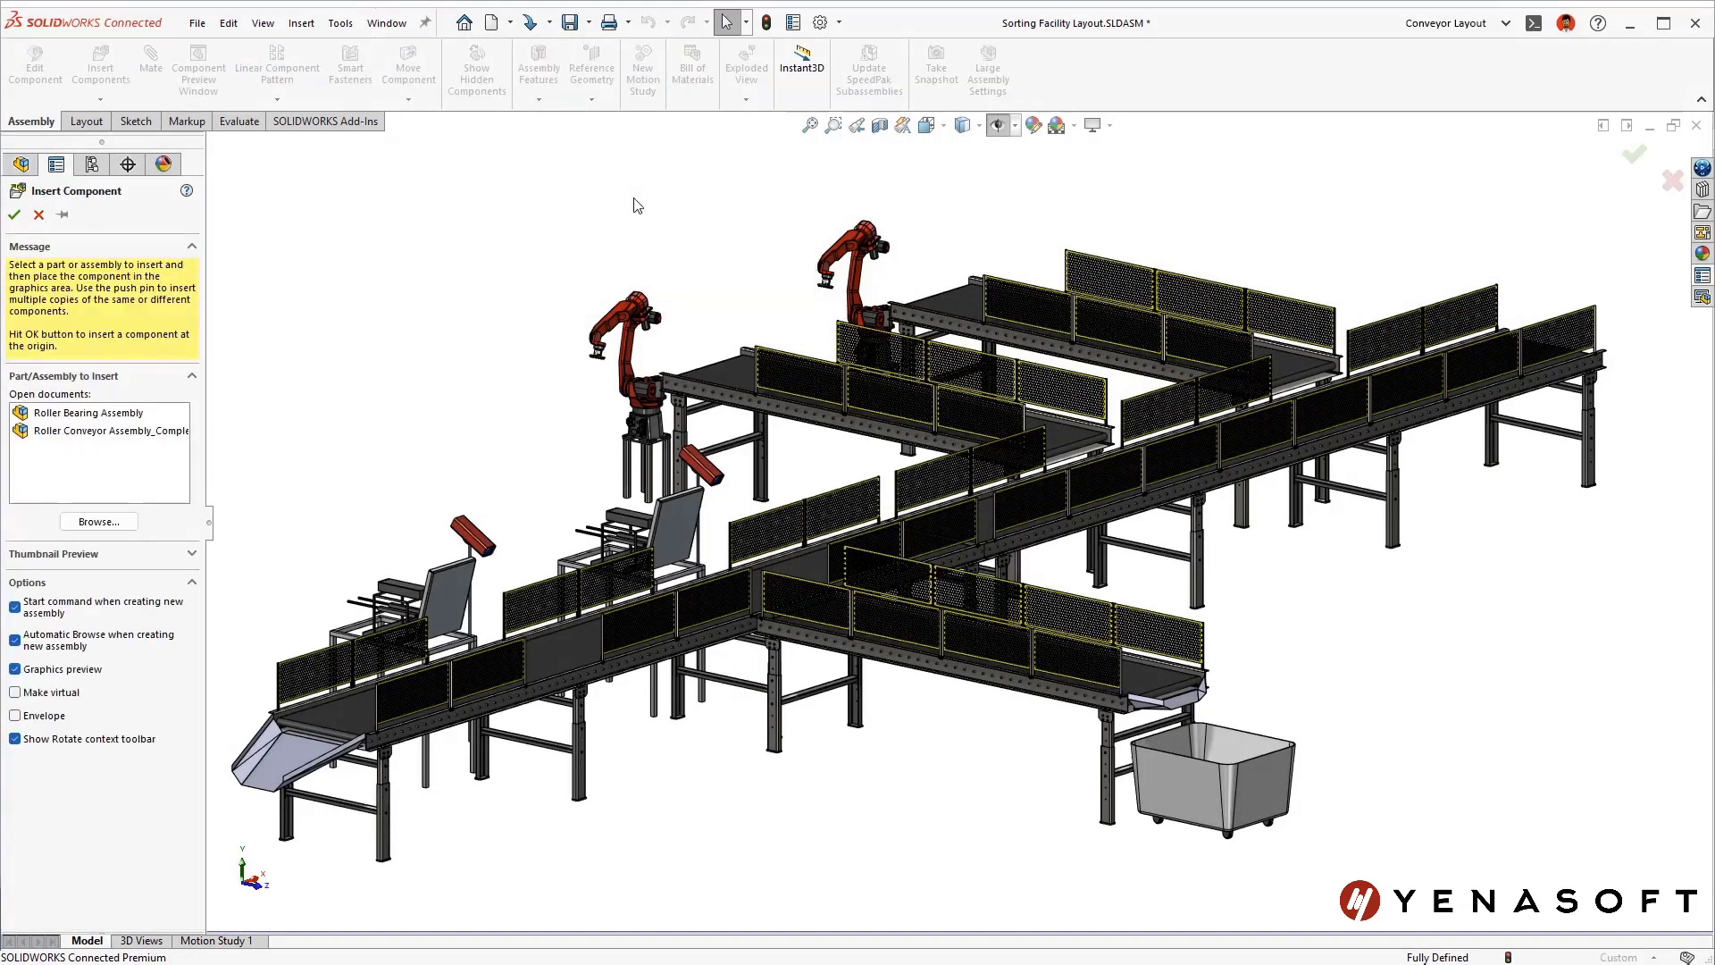
left_click(107, 432)
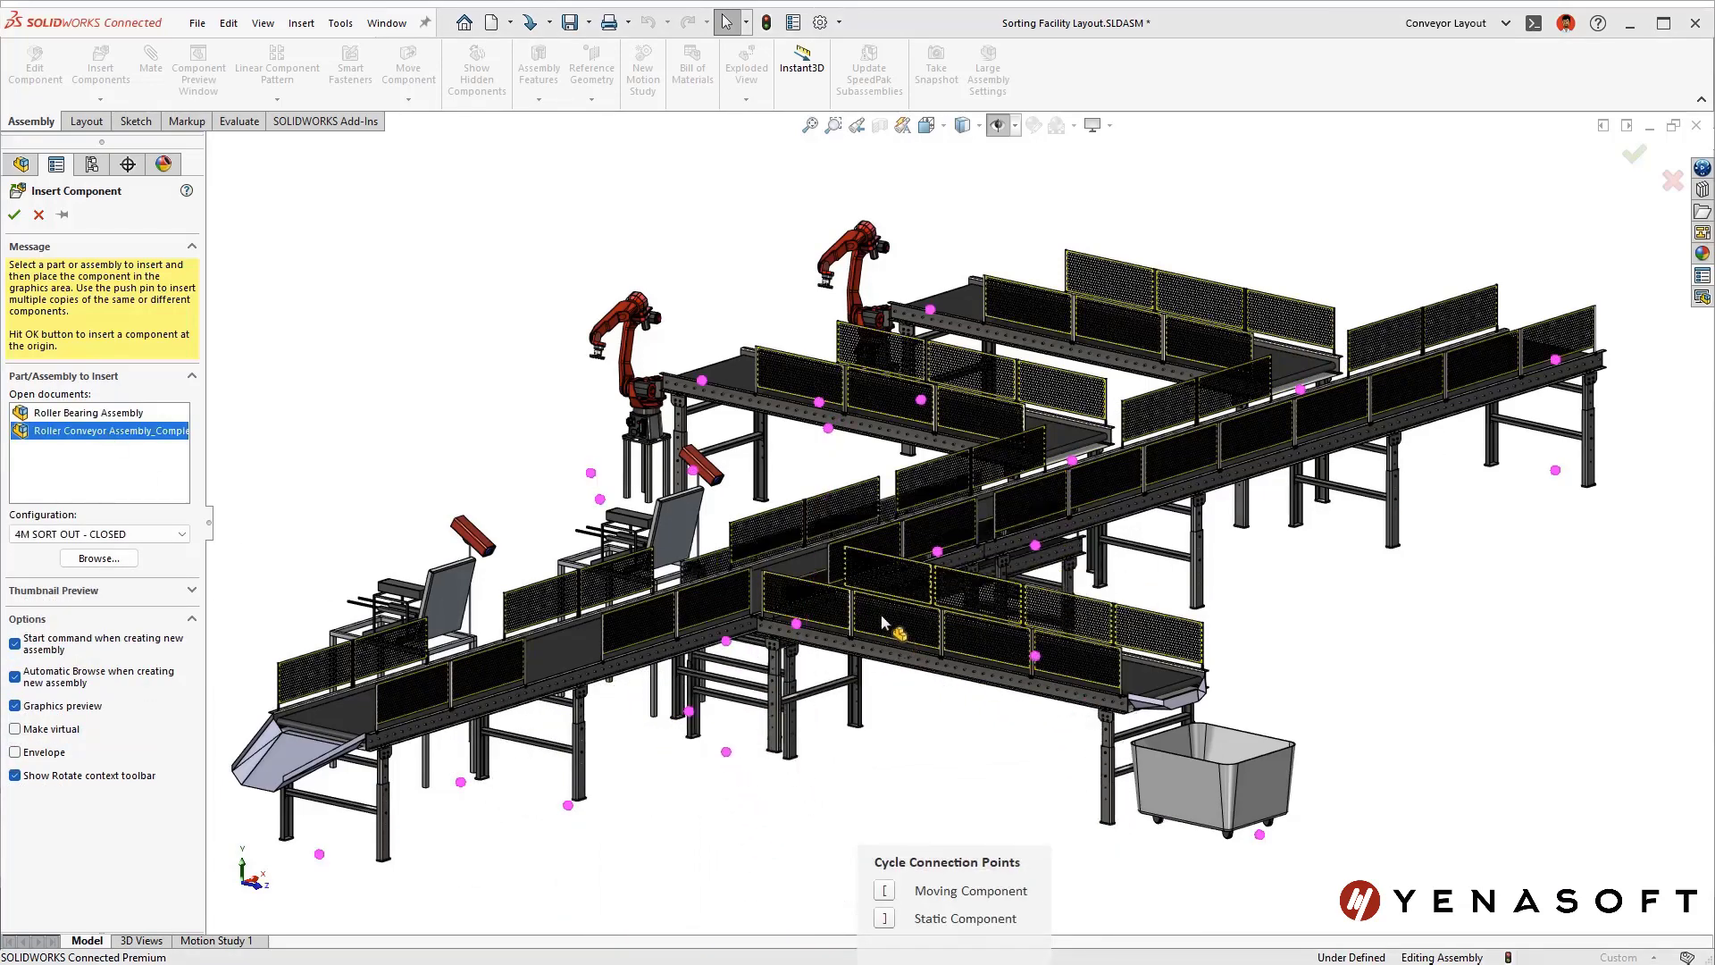
key("Escape")
left_click(196, 165)
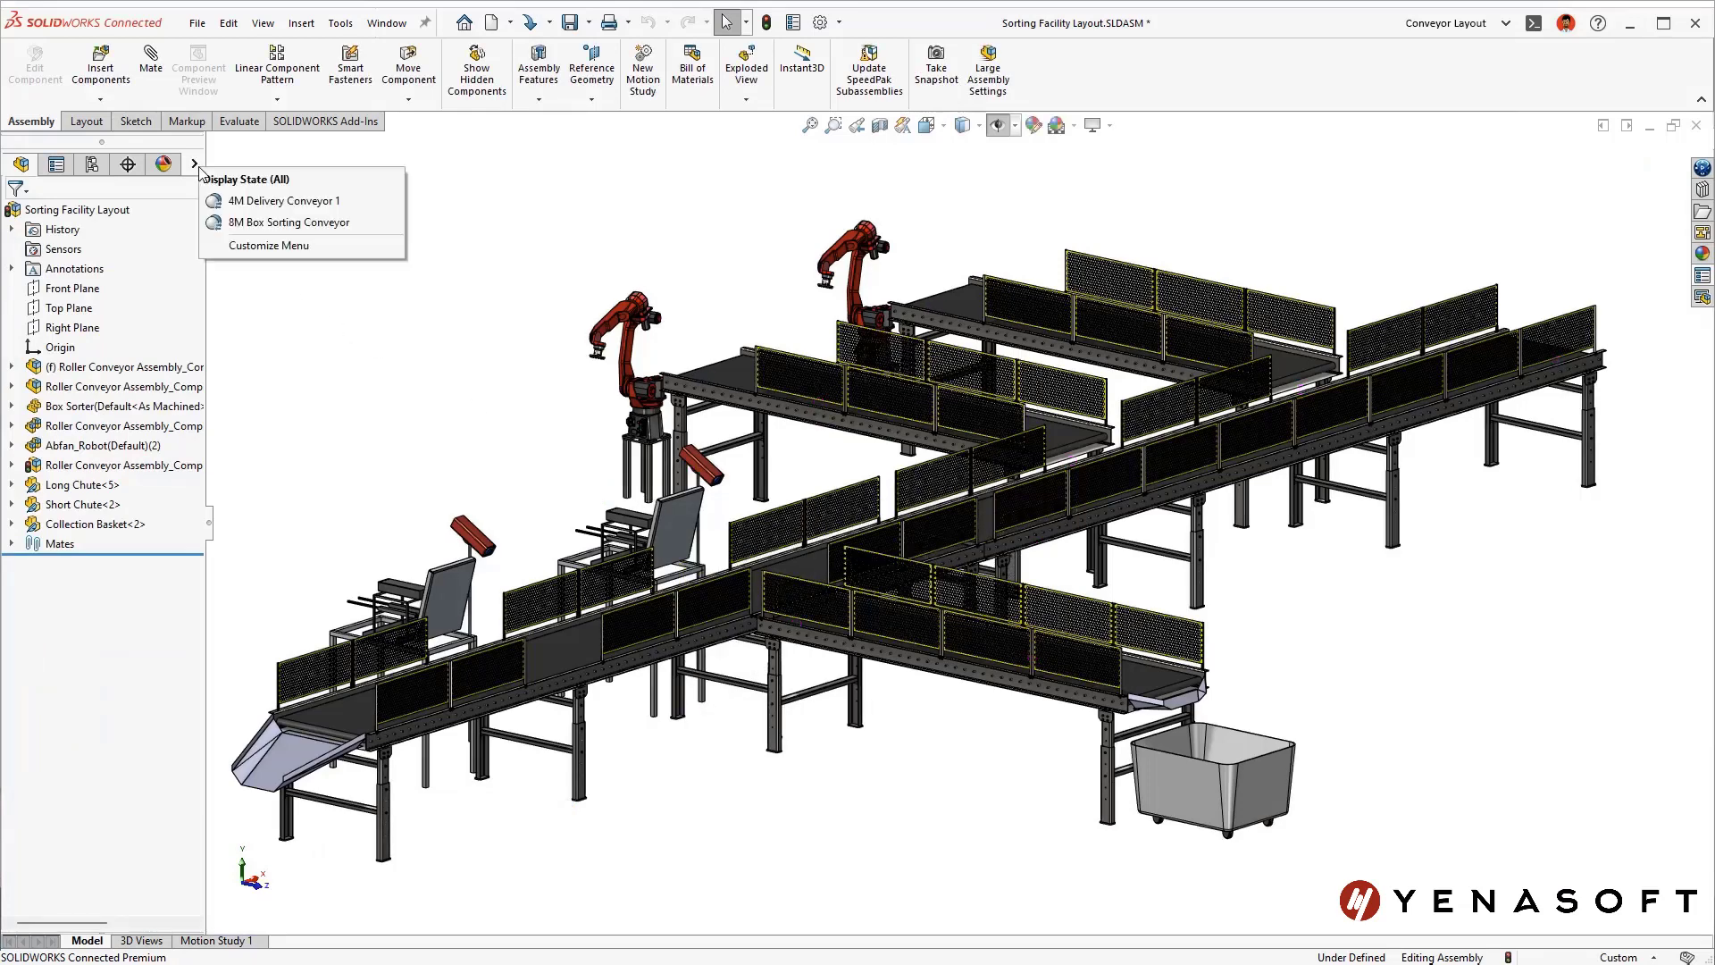
left_click(249, 223)
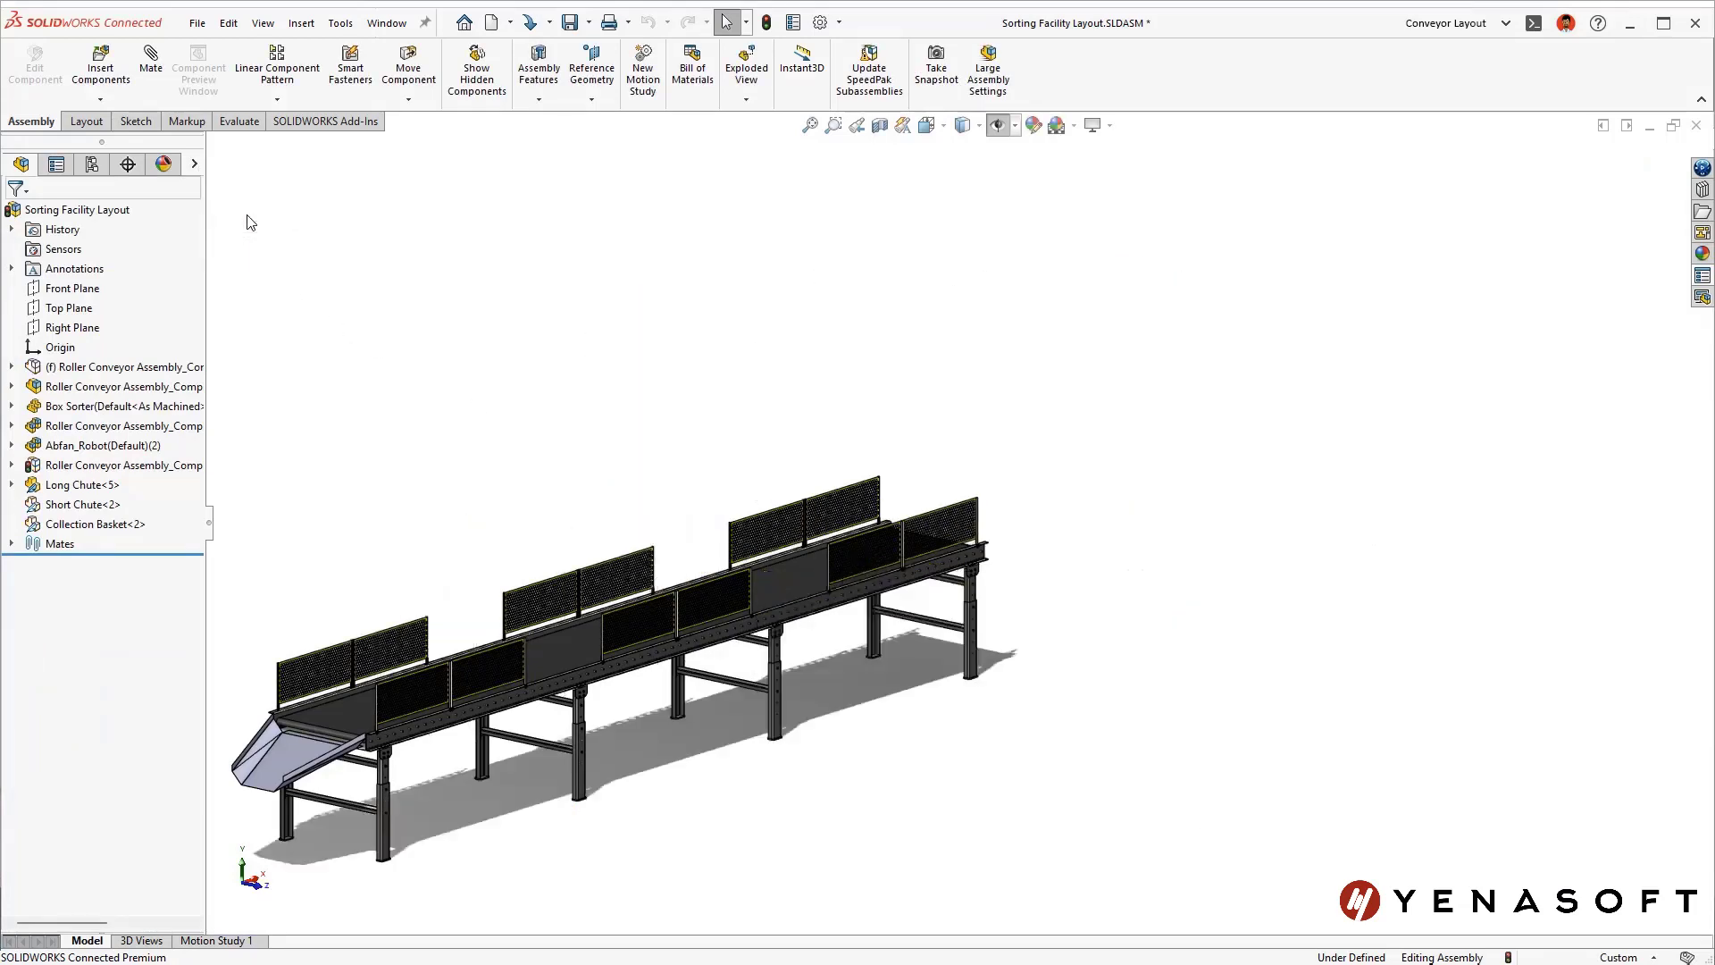
- Insert Roller Conveyor Assembly_Complete and place it in the layout
middle_click_drag(330, 495, 505, 314, "ctrl")
key("s")
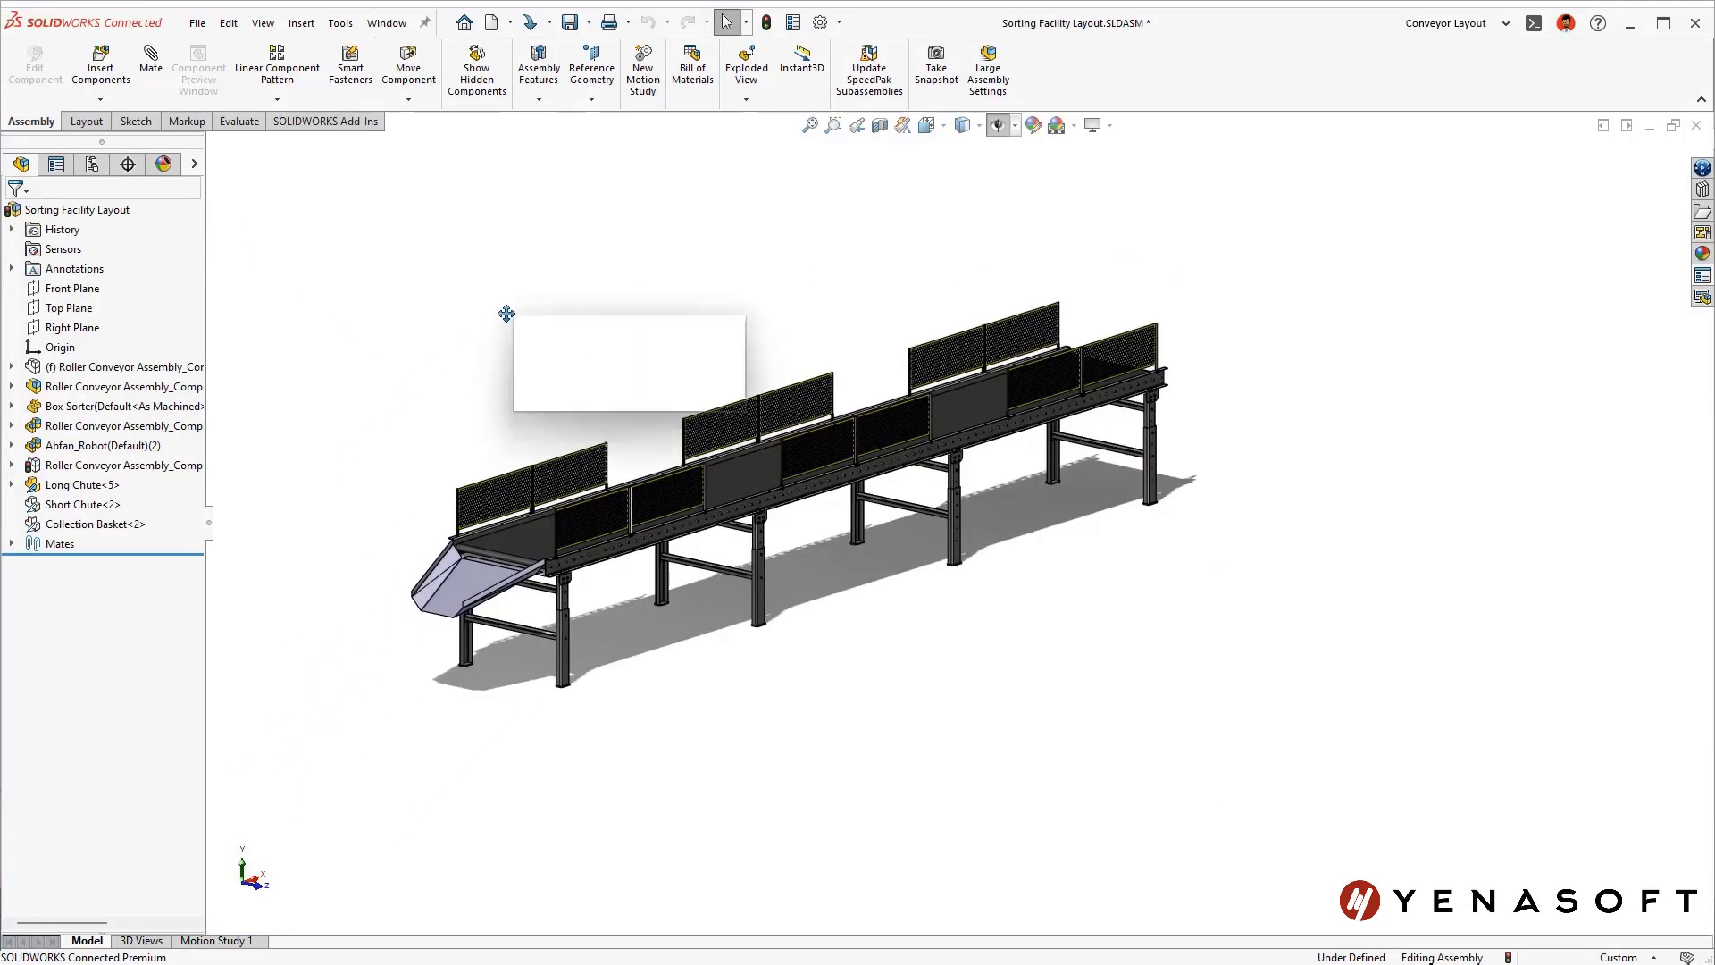
left_click(572, 338)
left_click(133, 431)
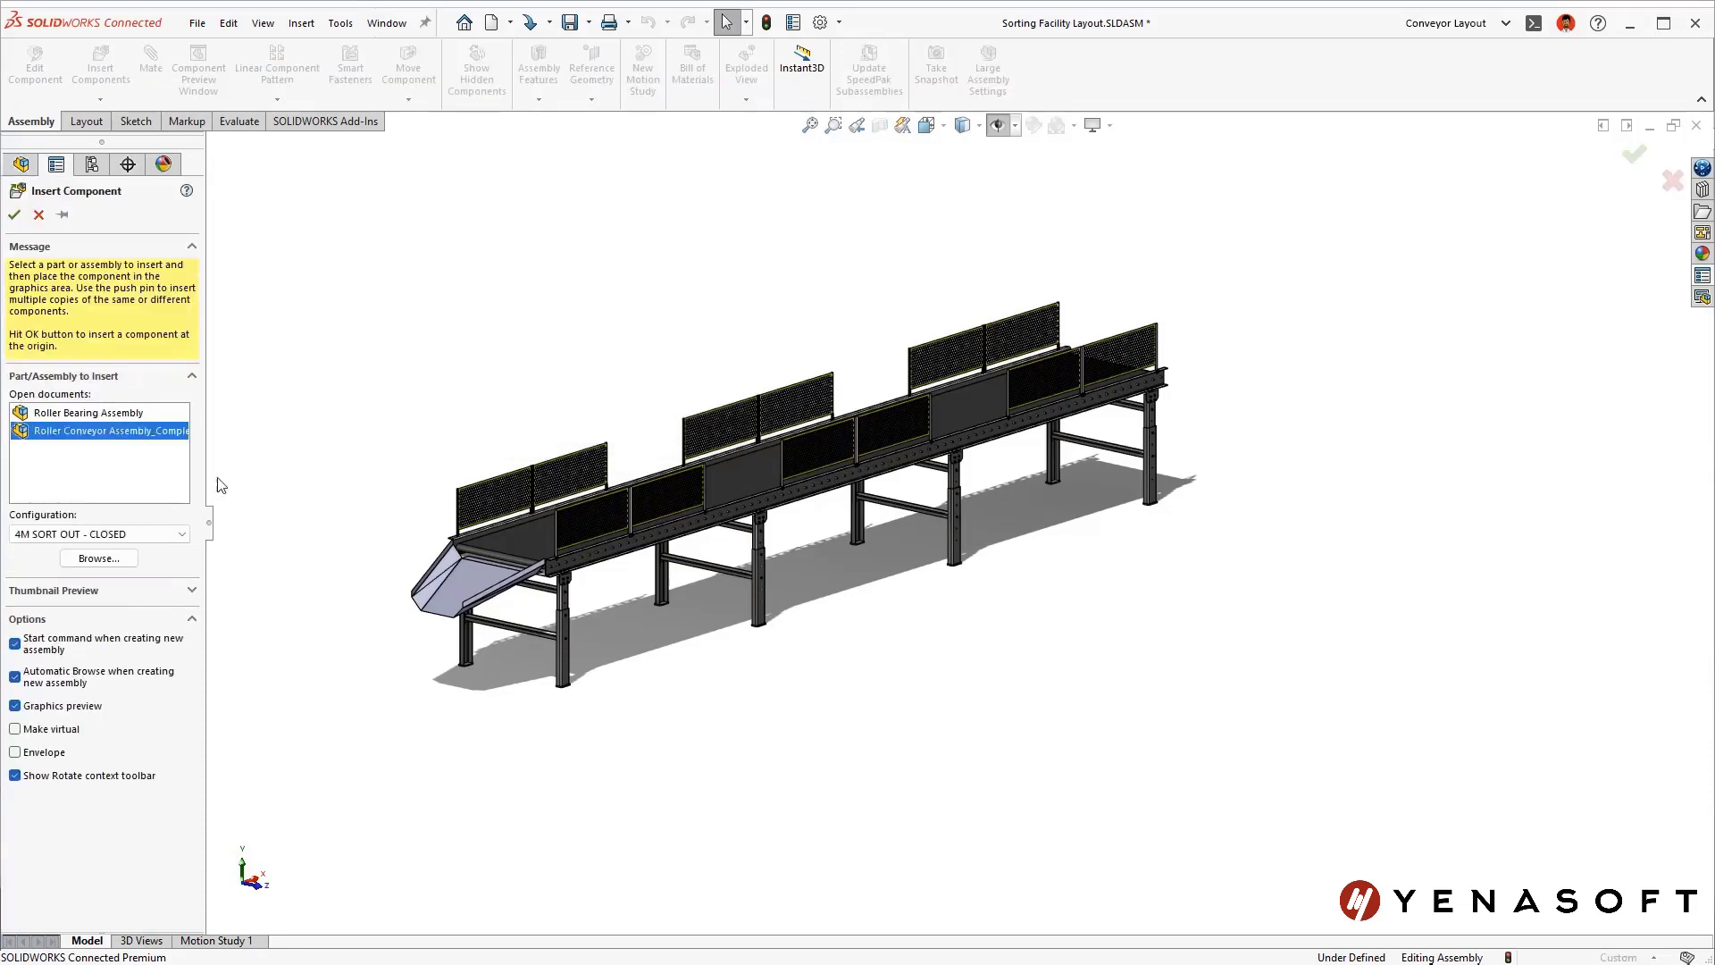
left_click(839, 643)
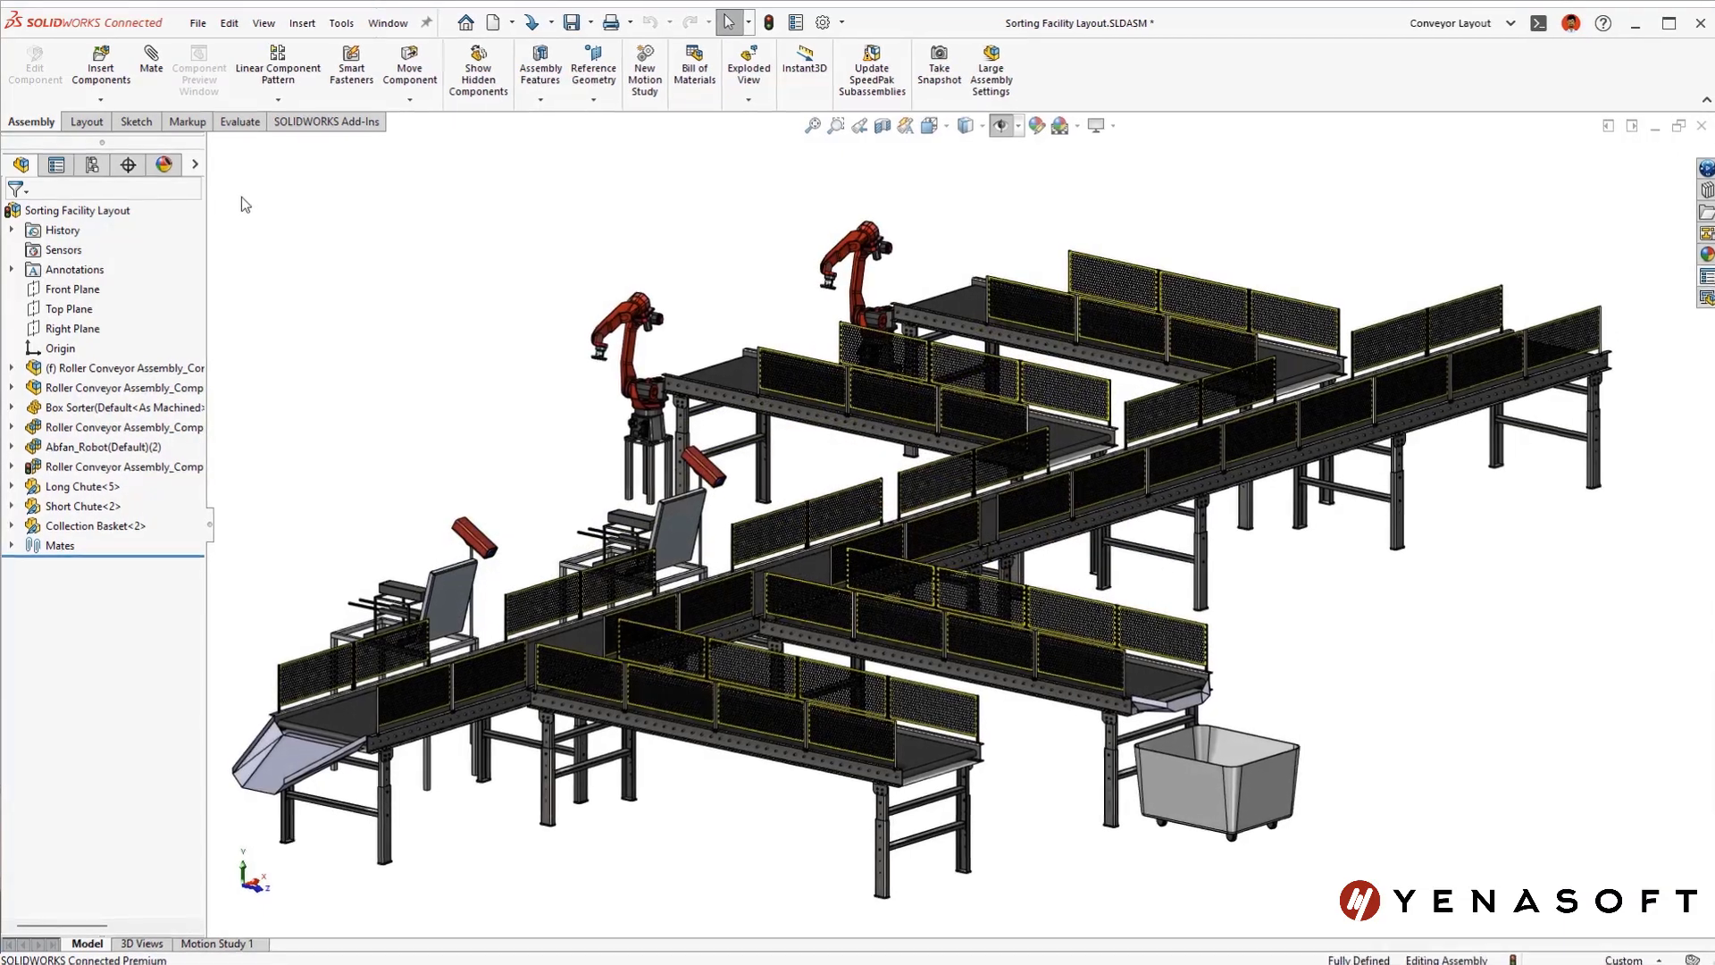
- Open Assembly Visualization and sort components by Total Weight, heaviest first
left_click(234, 123)
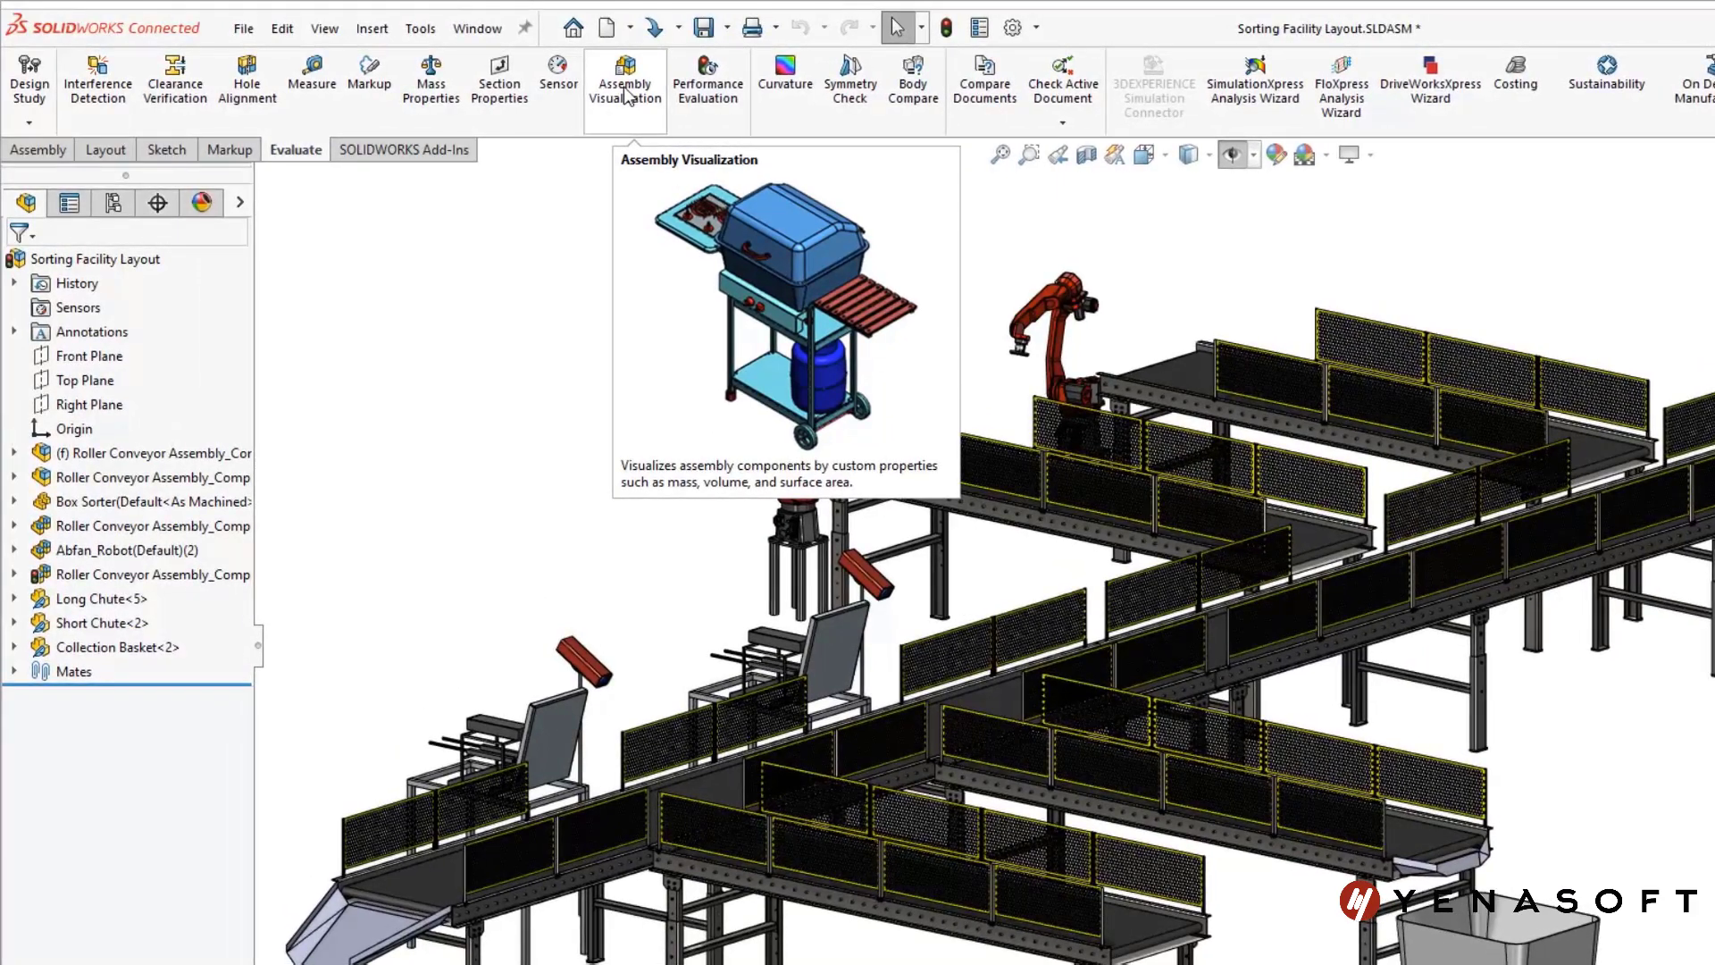
left_click(627, 96)
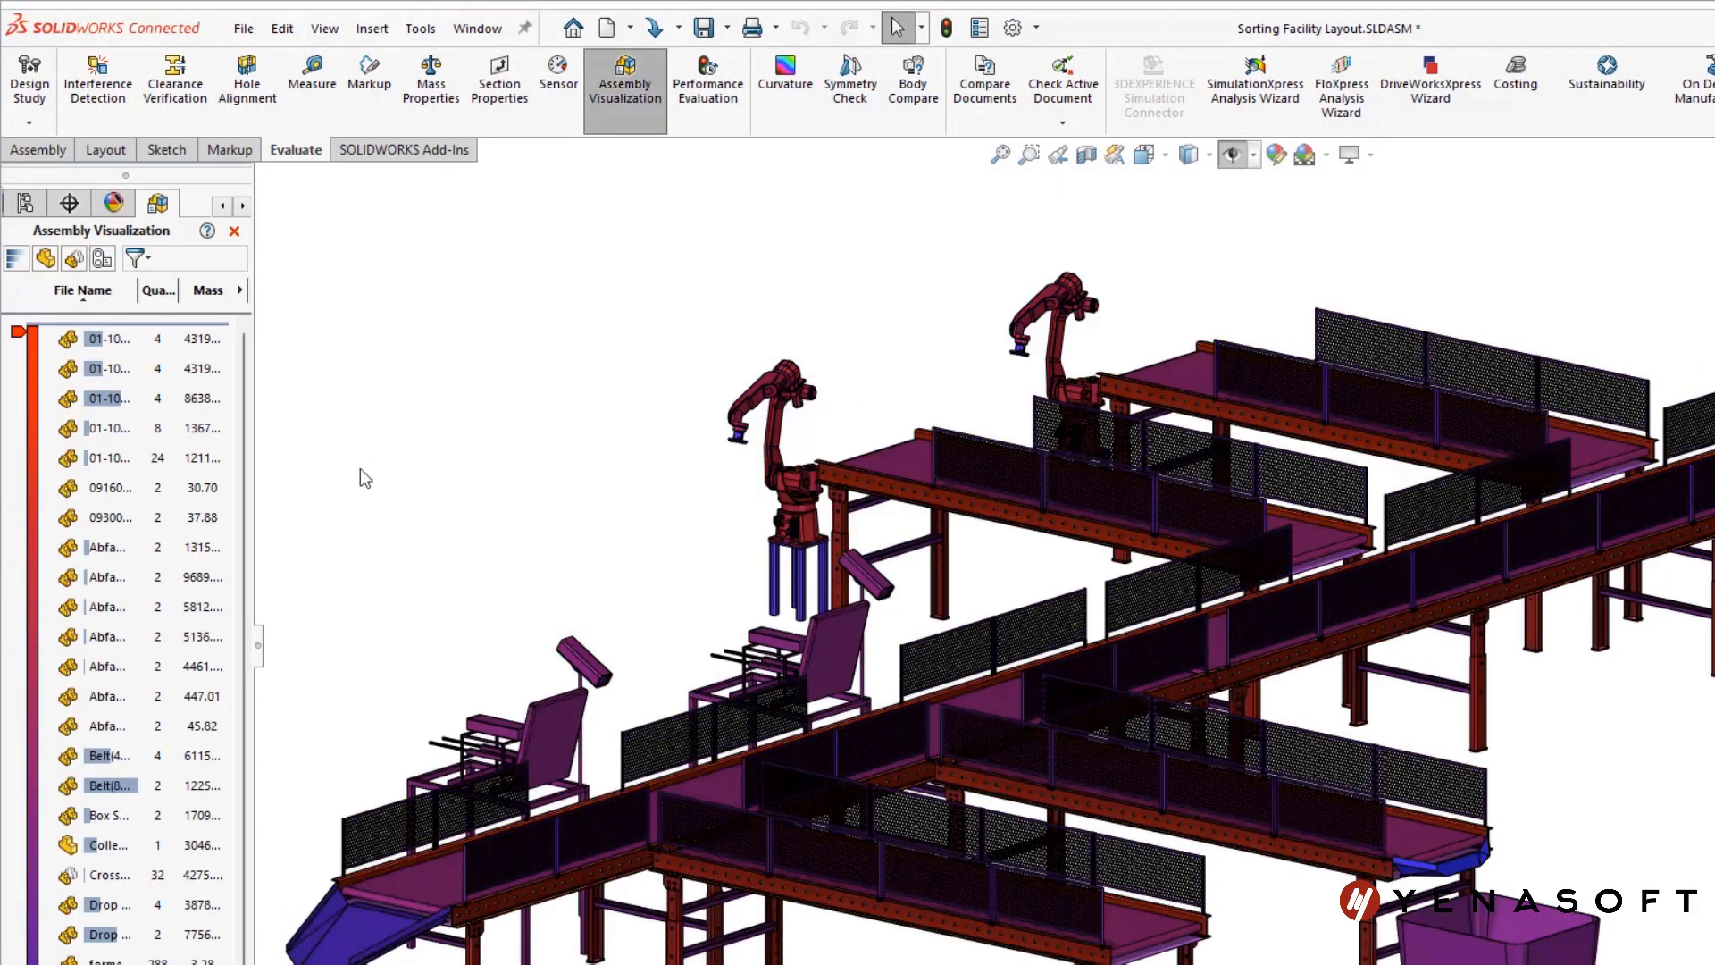
left_click_drag(266, 650, 511, 661)
left_click(495, 291)
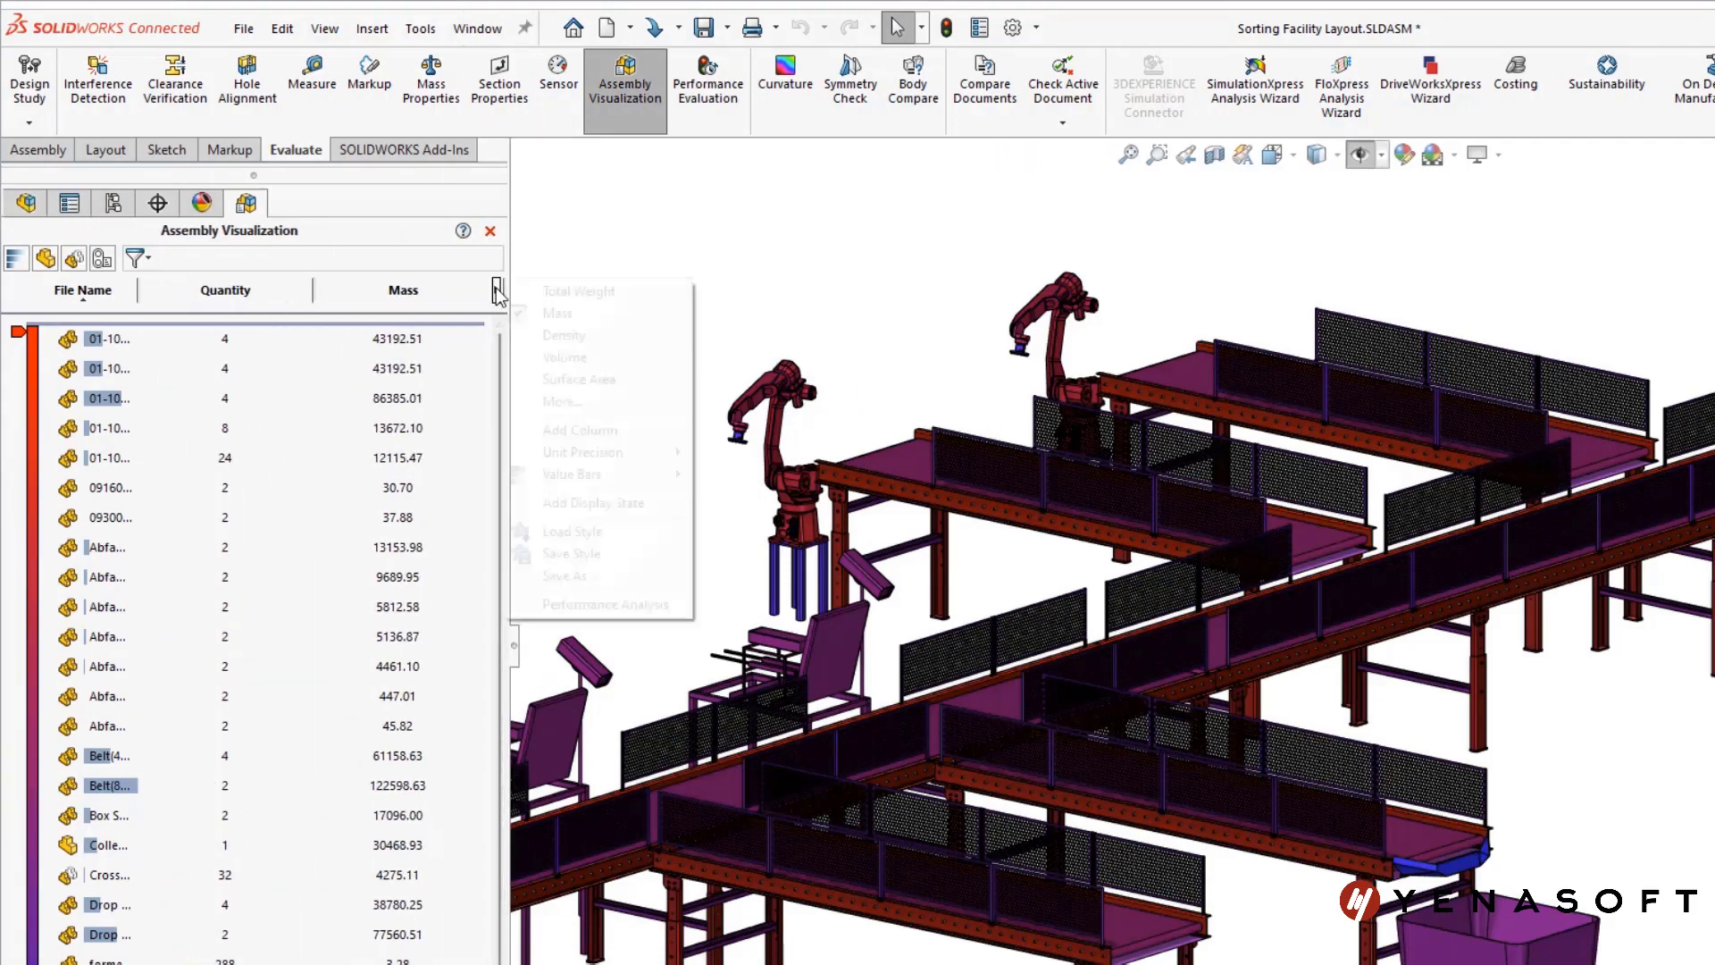
left_click(544, 294)
left_click(451, 291)
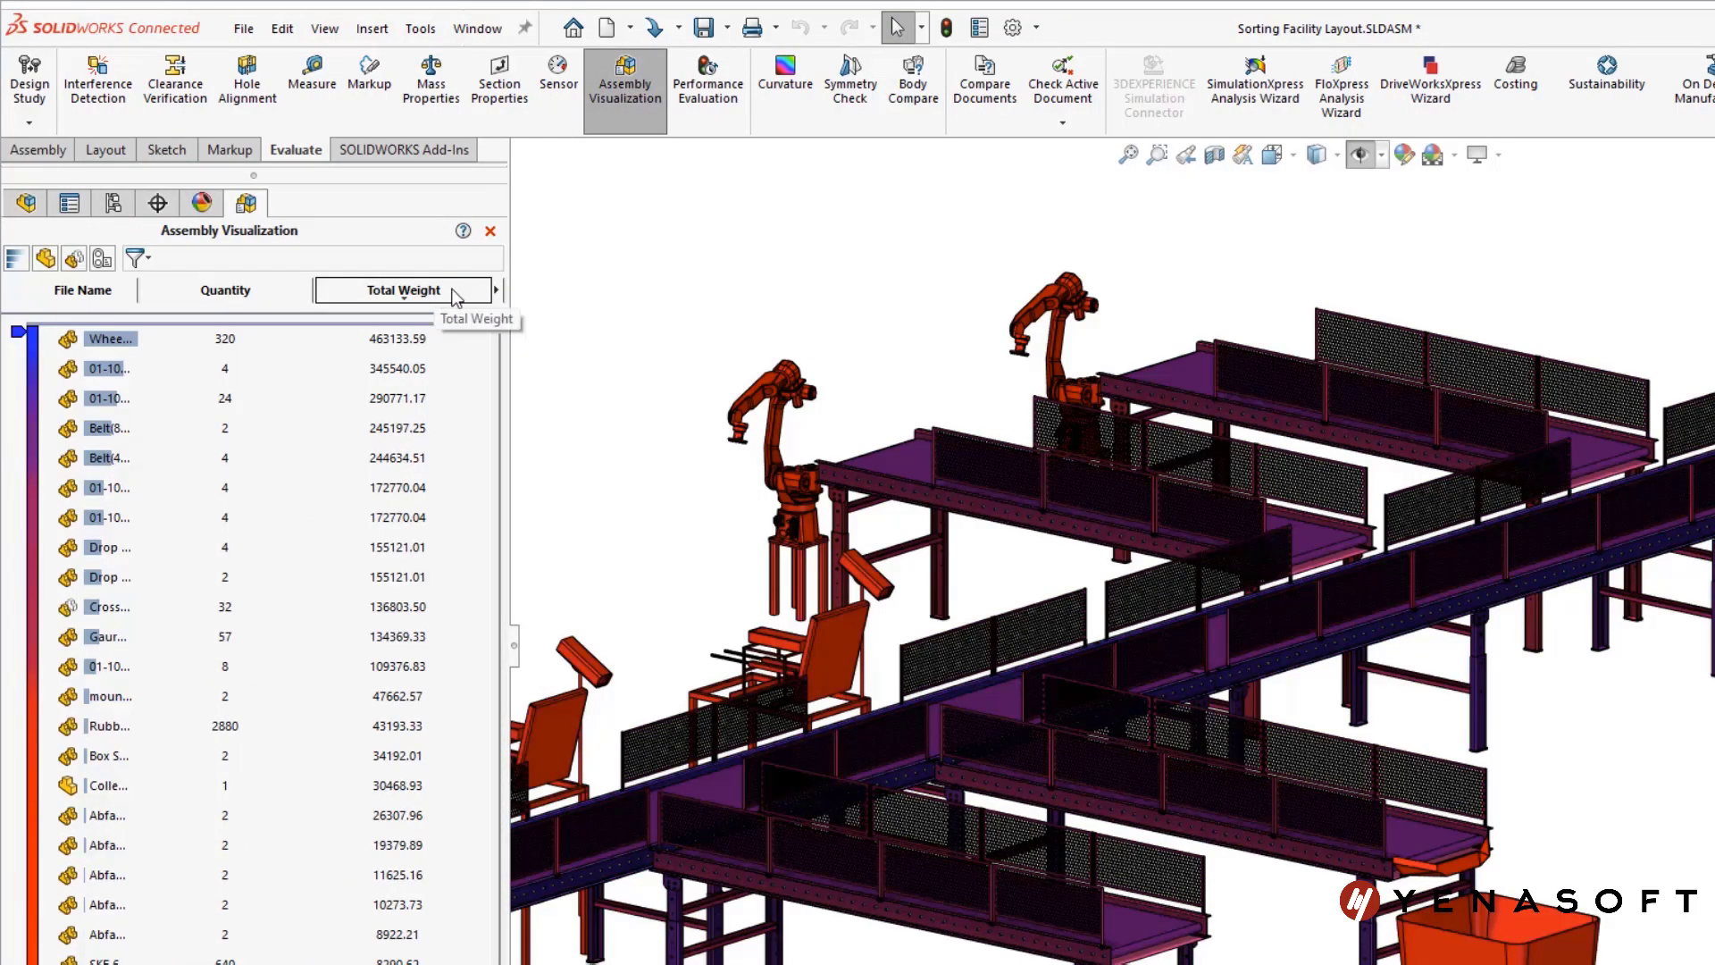
- Add a custom Graphics-Triangles column to the visualization list
left_click(497, 290)
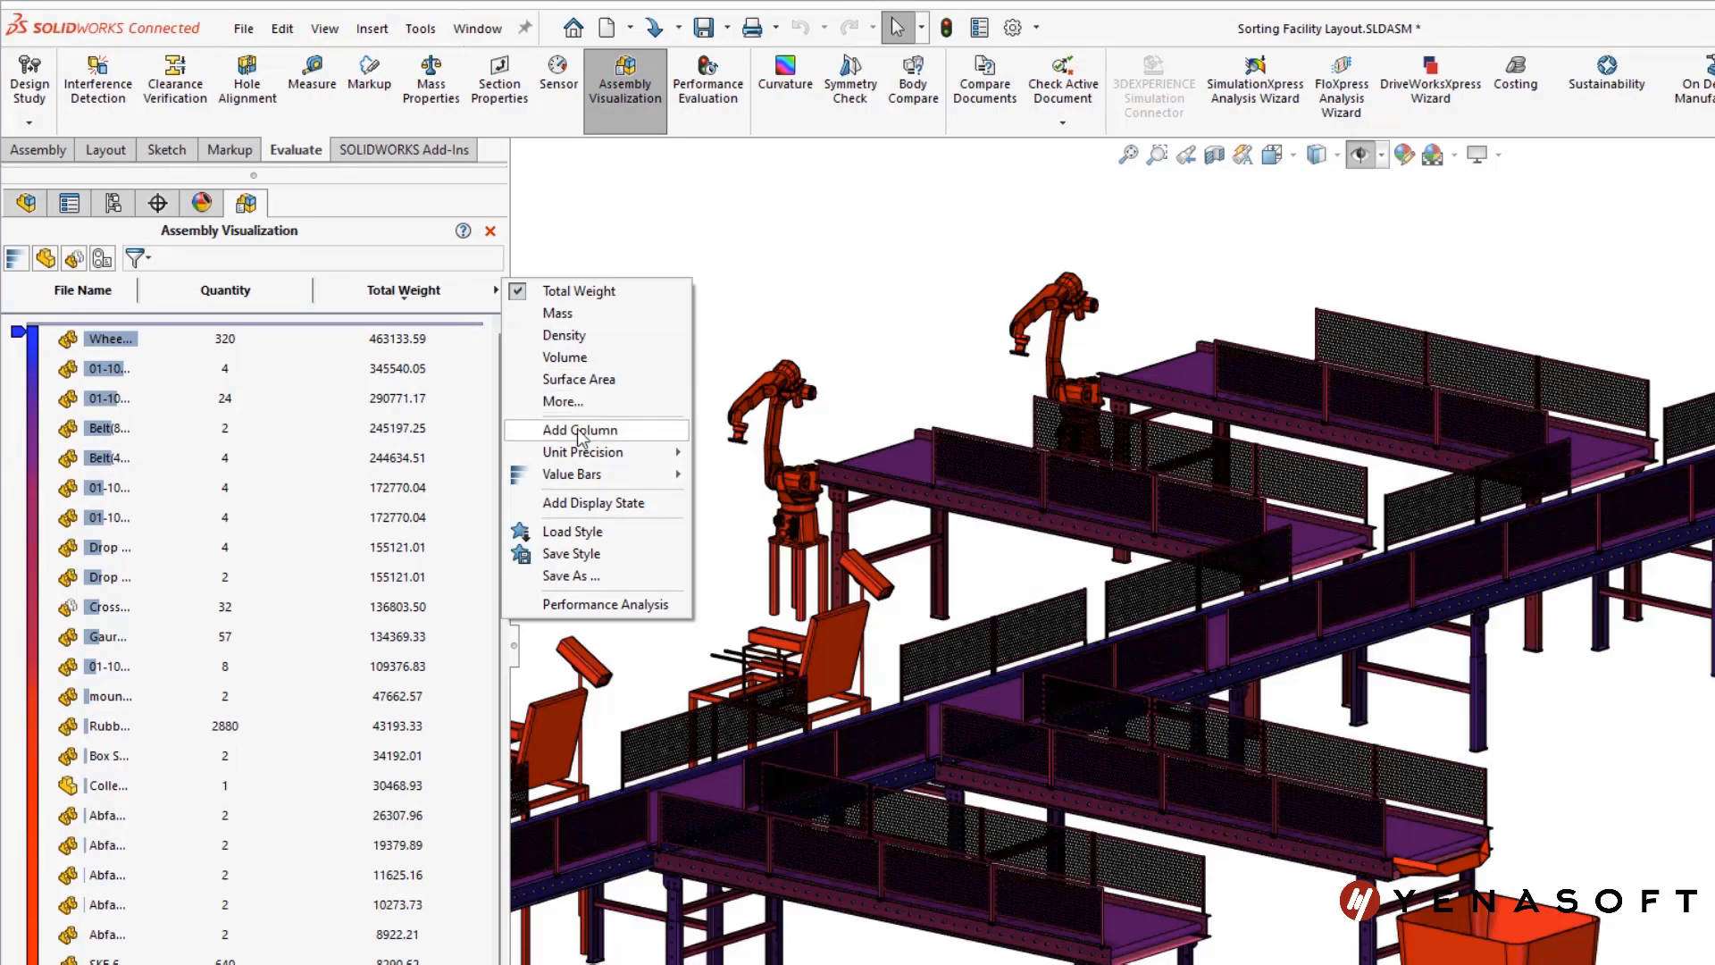
left_click(578, 431)
left_click(496, 291)
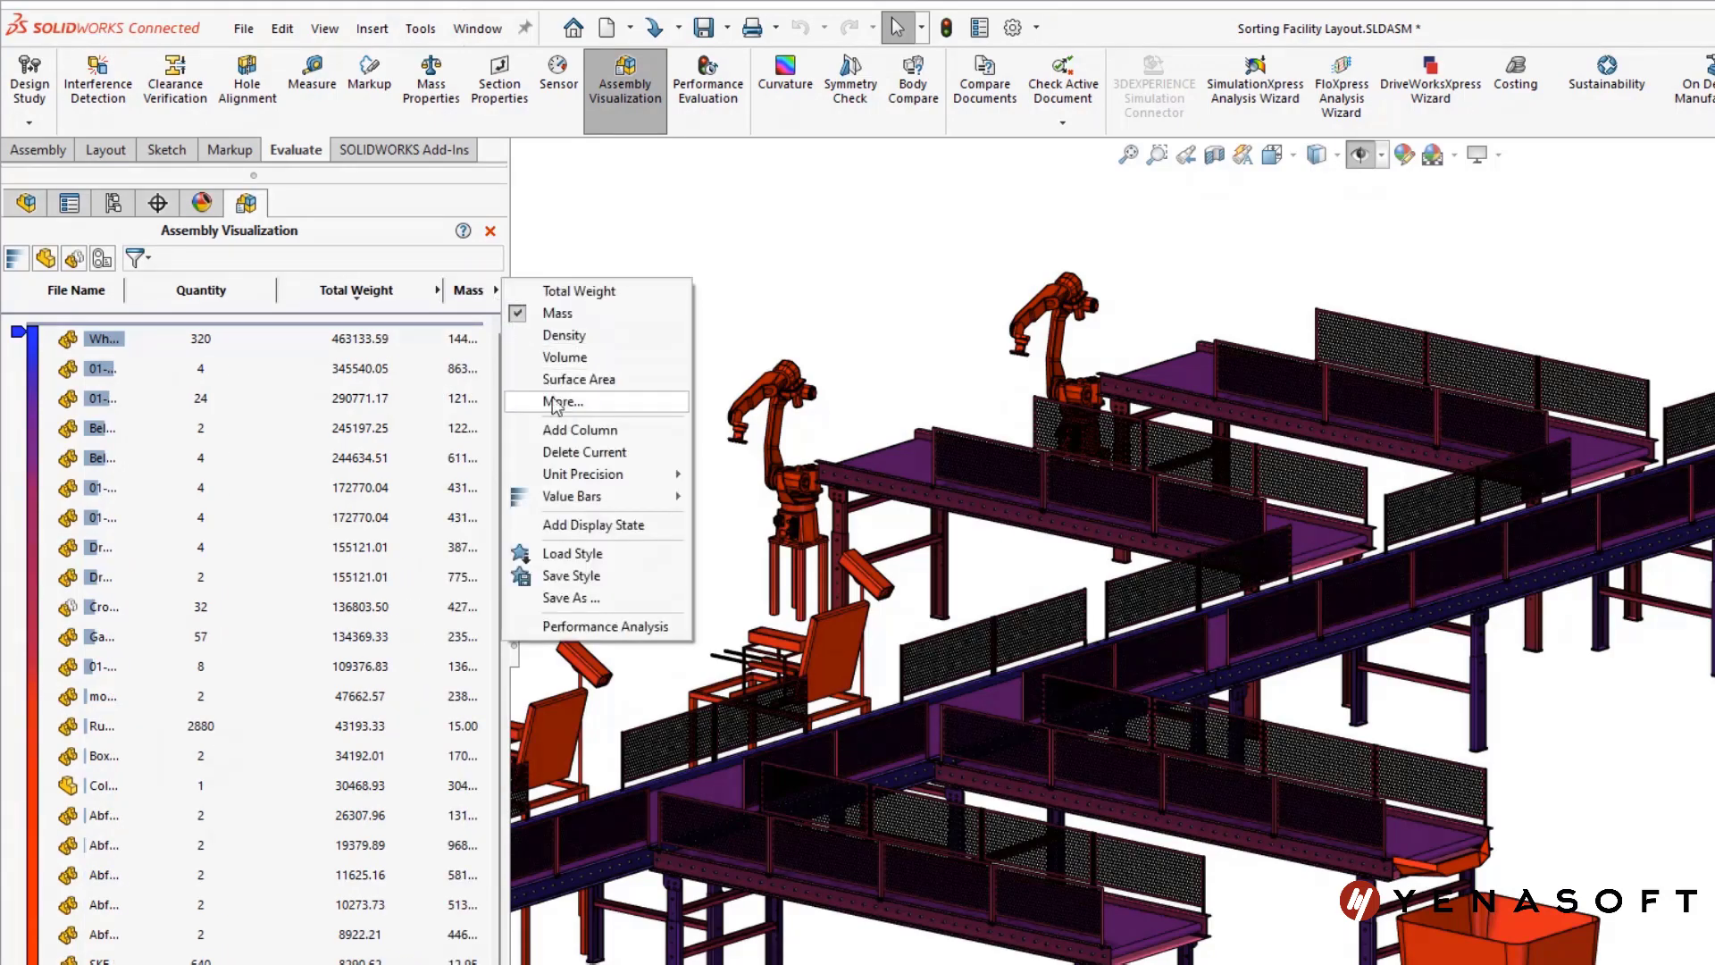
left_click(555, 404)
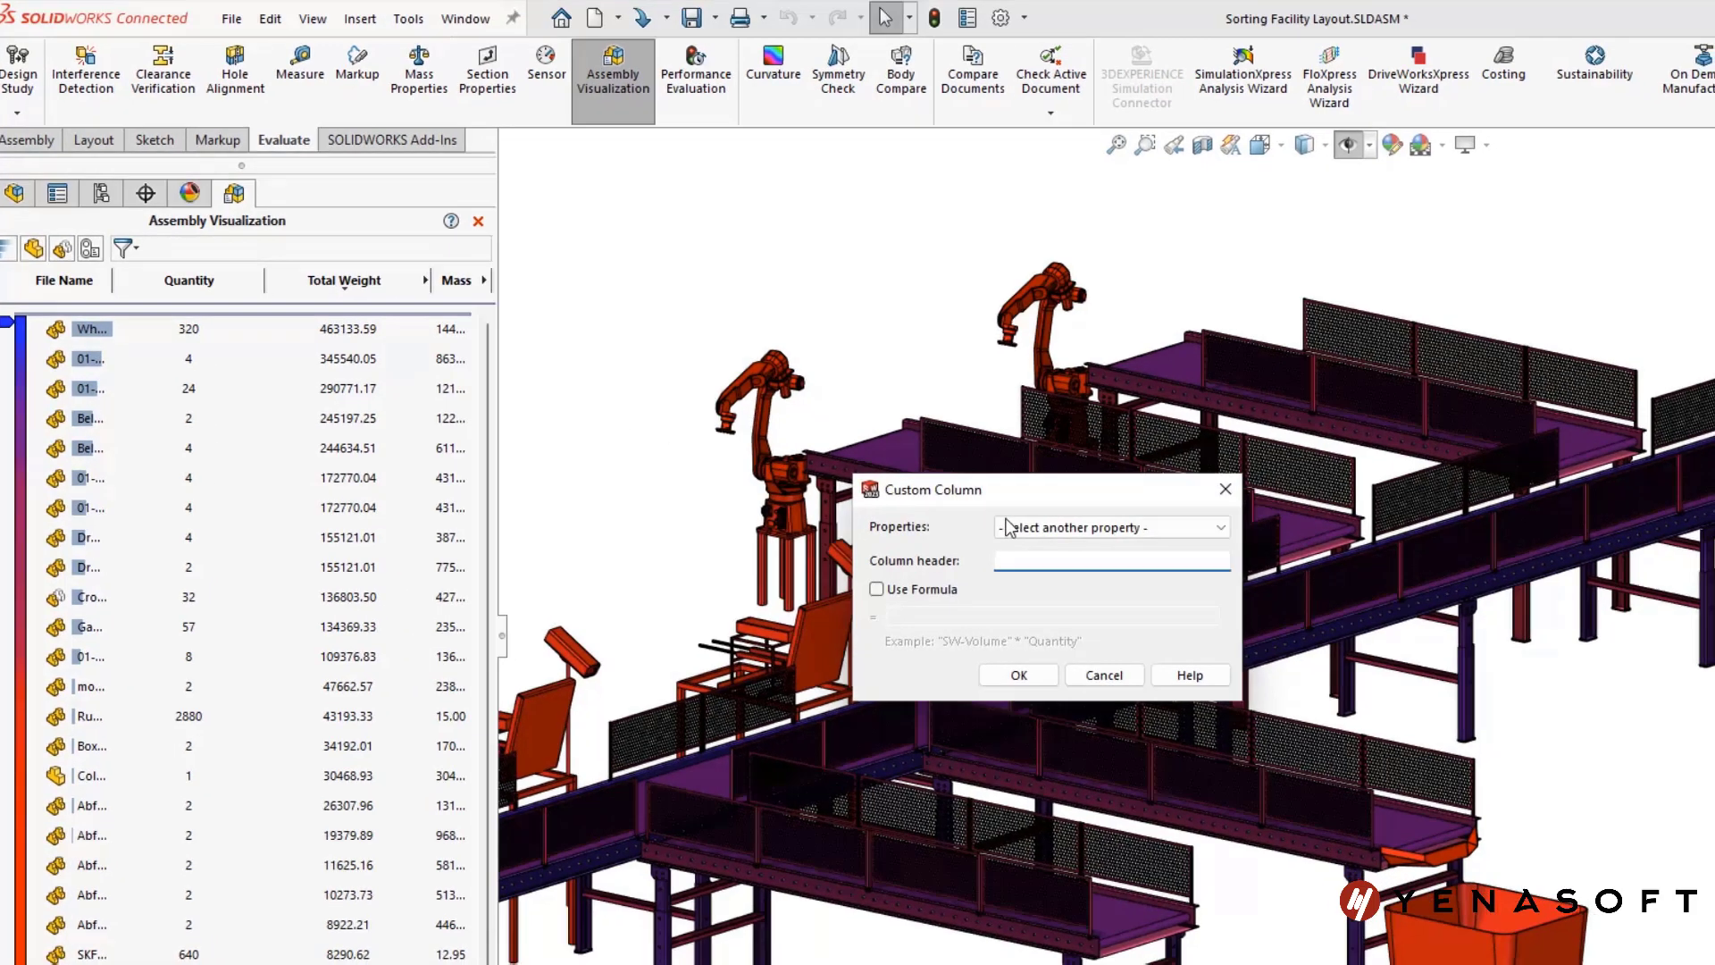
left_click(1021, 529)
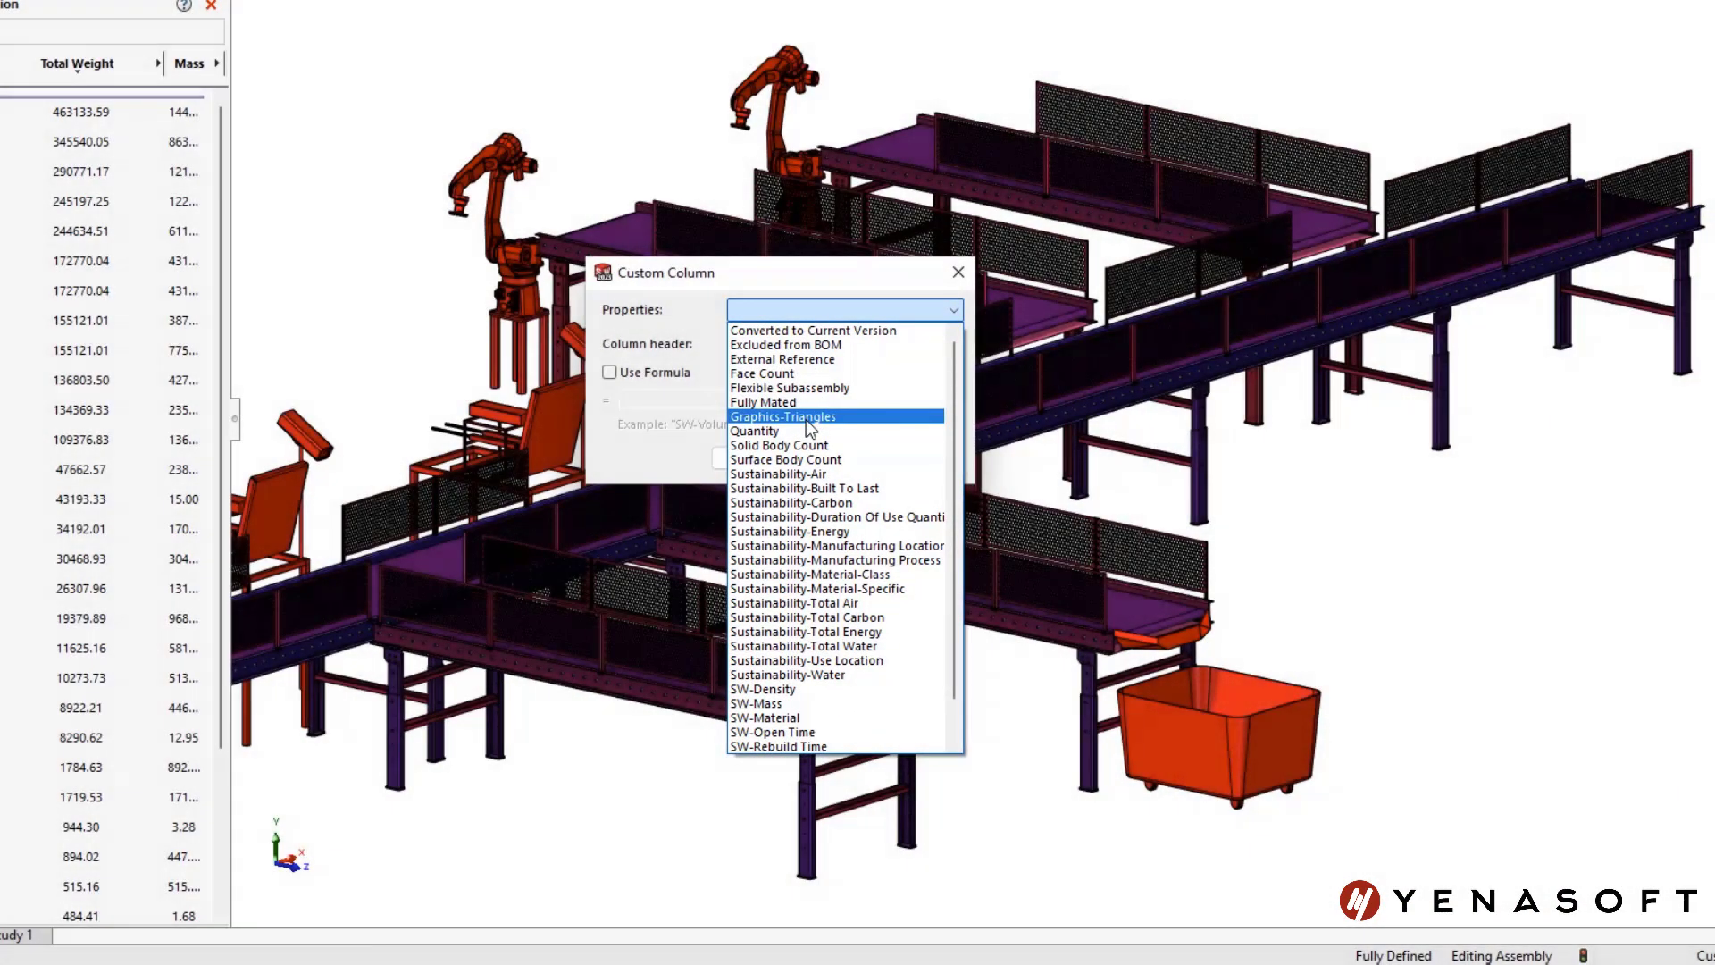
left_click(806, 420)
left_click(761, 459)
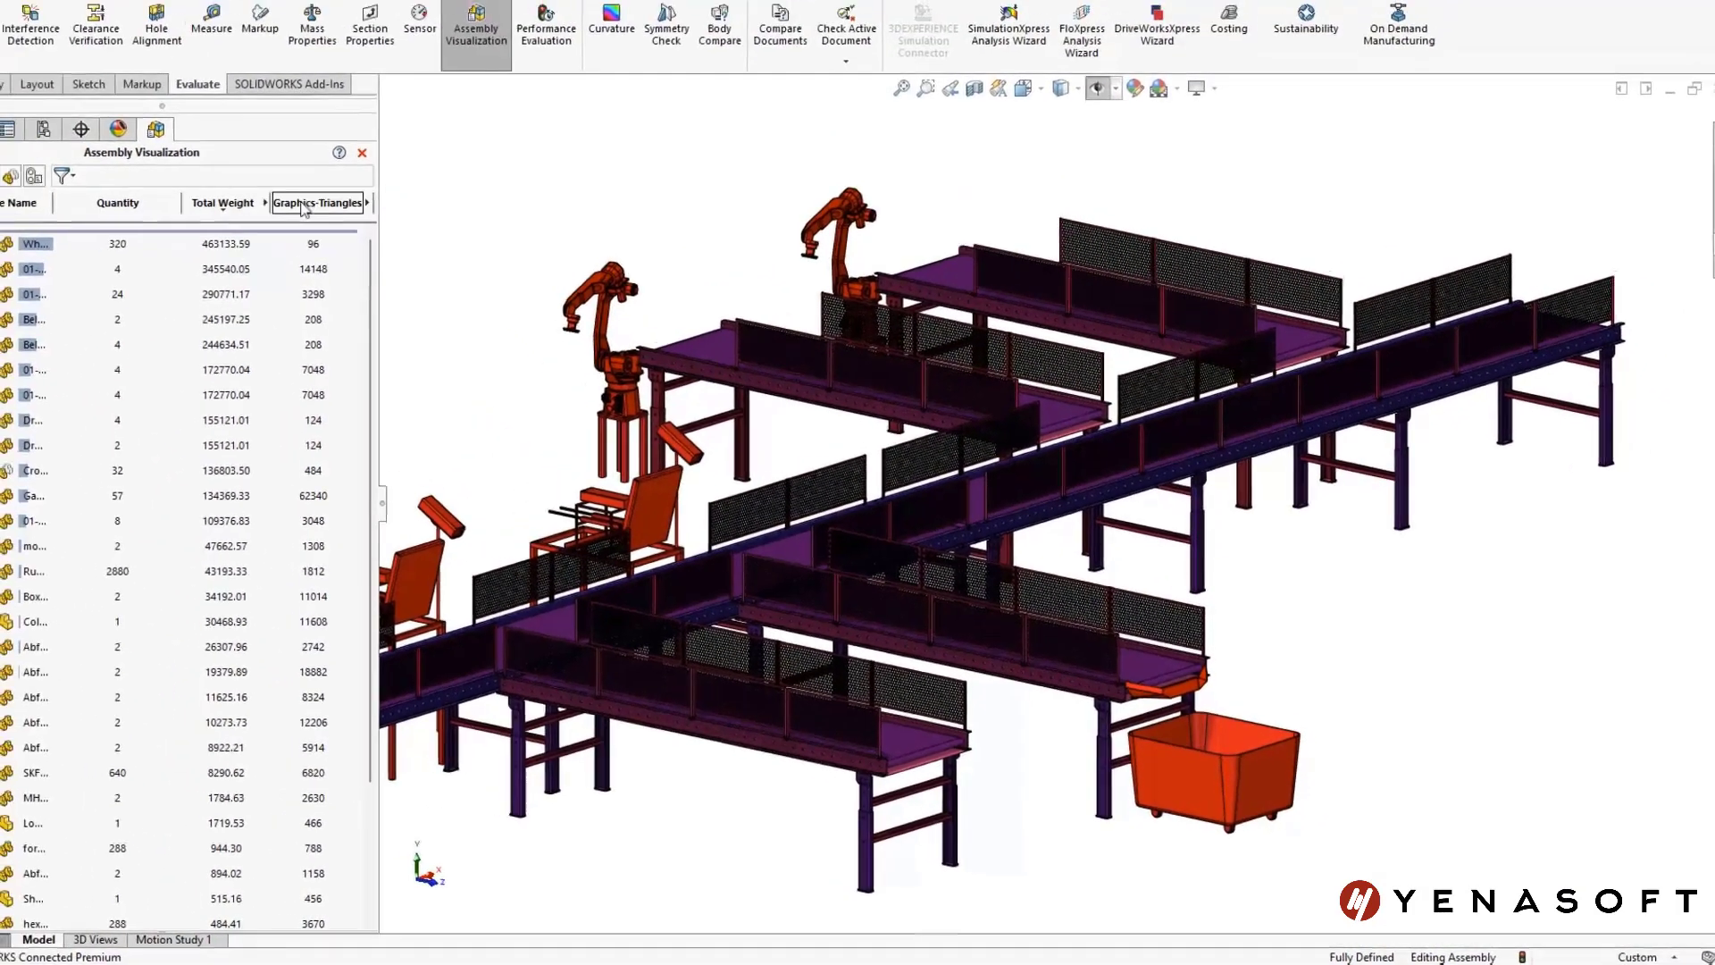
- Sort by graphics triangle count and slide to hide the lower-triangle components
left_click(262, 123)
scroll(373, 551, "down", 3)
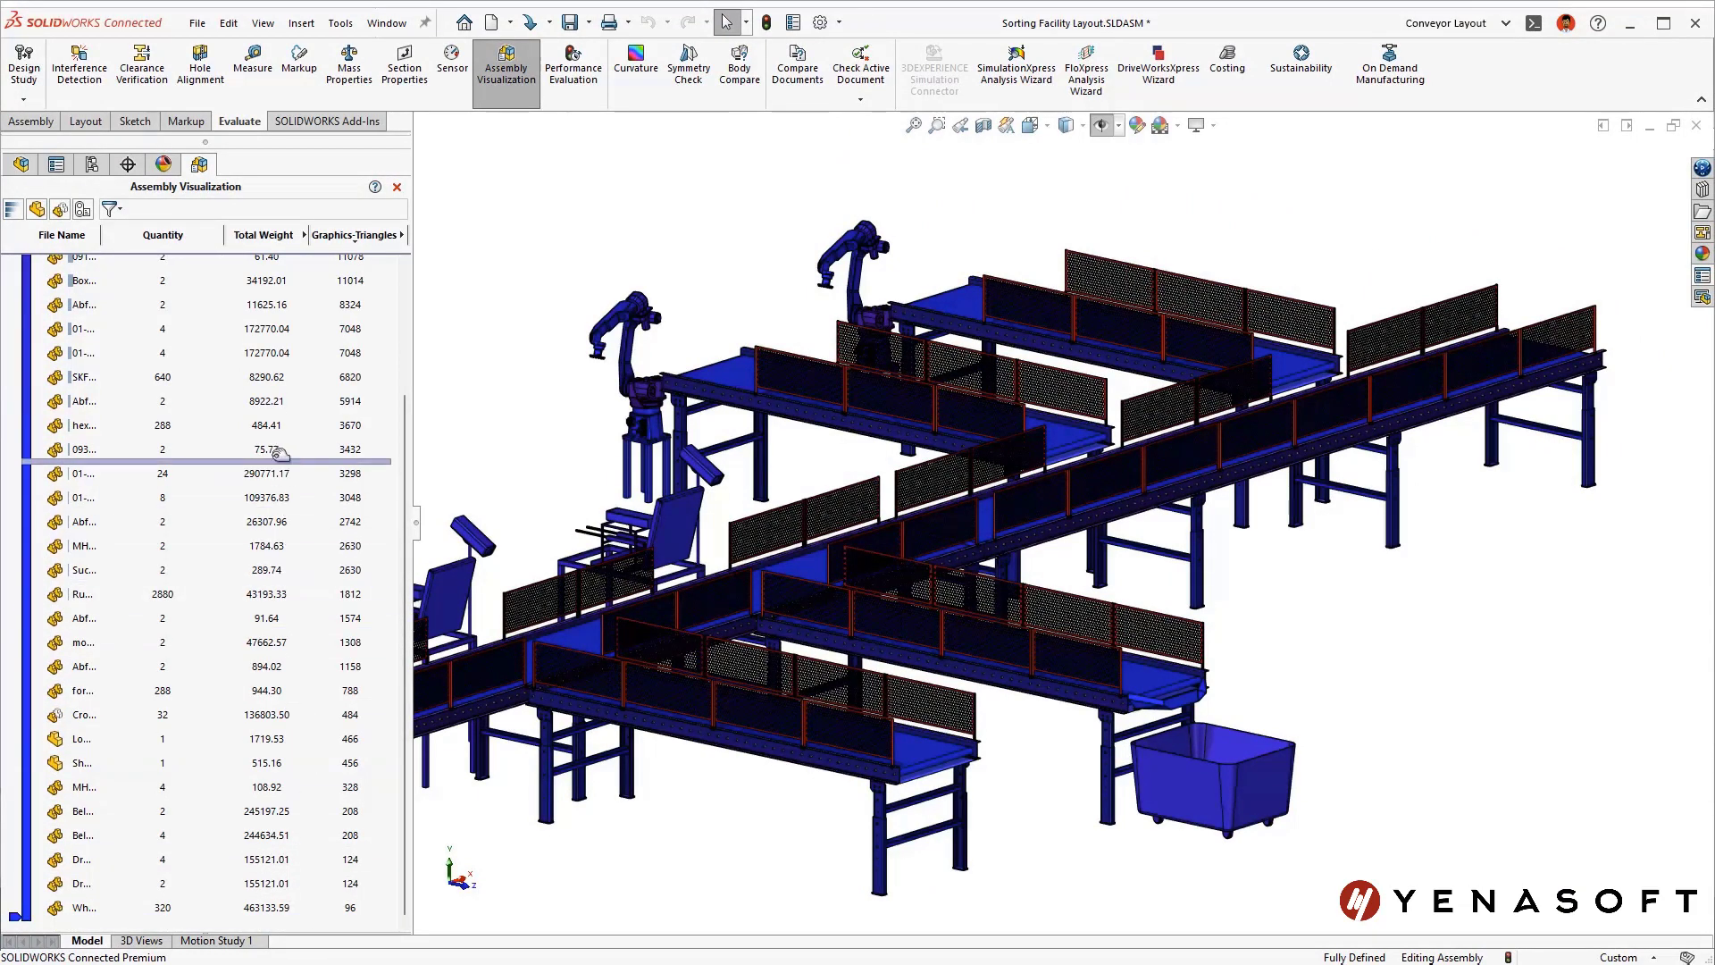
left_click_drag(268, 377, 269, 376)
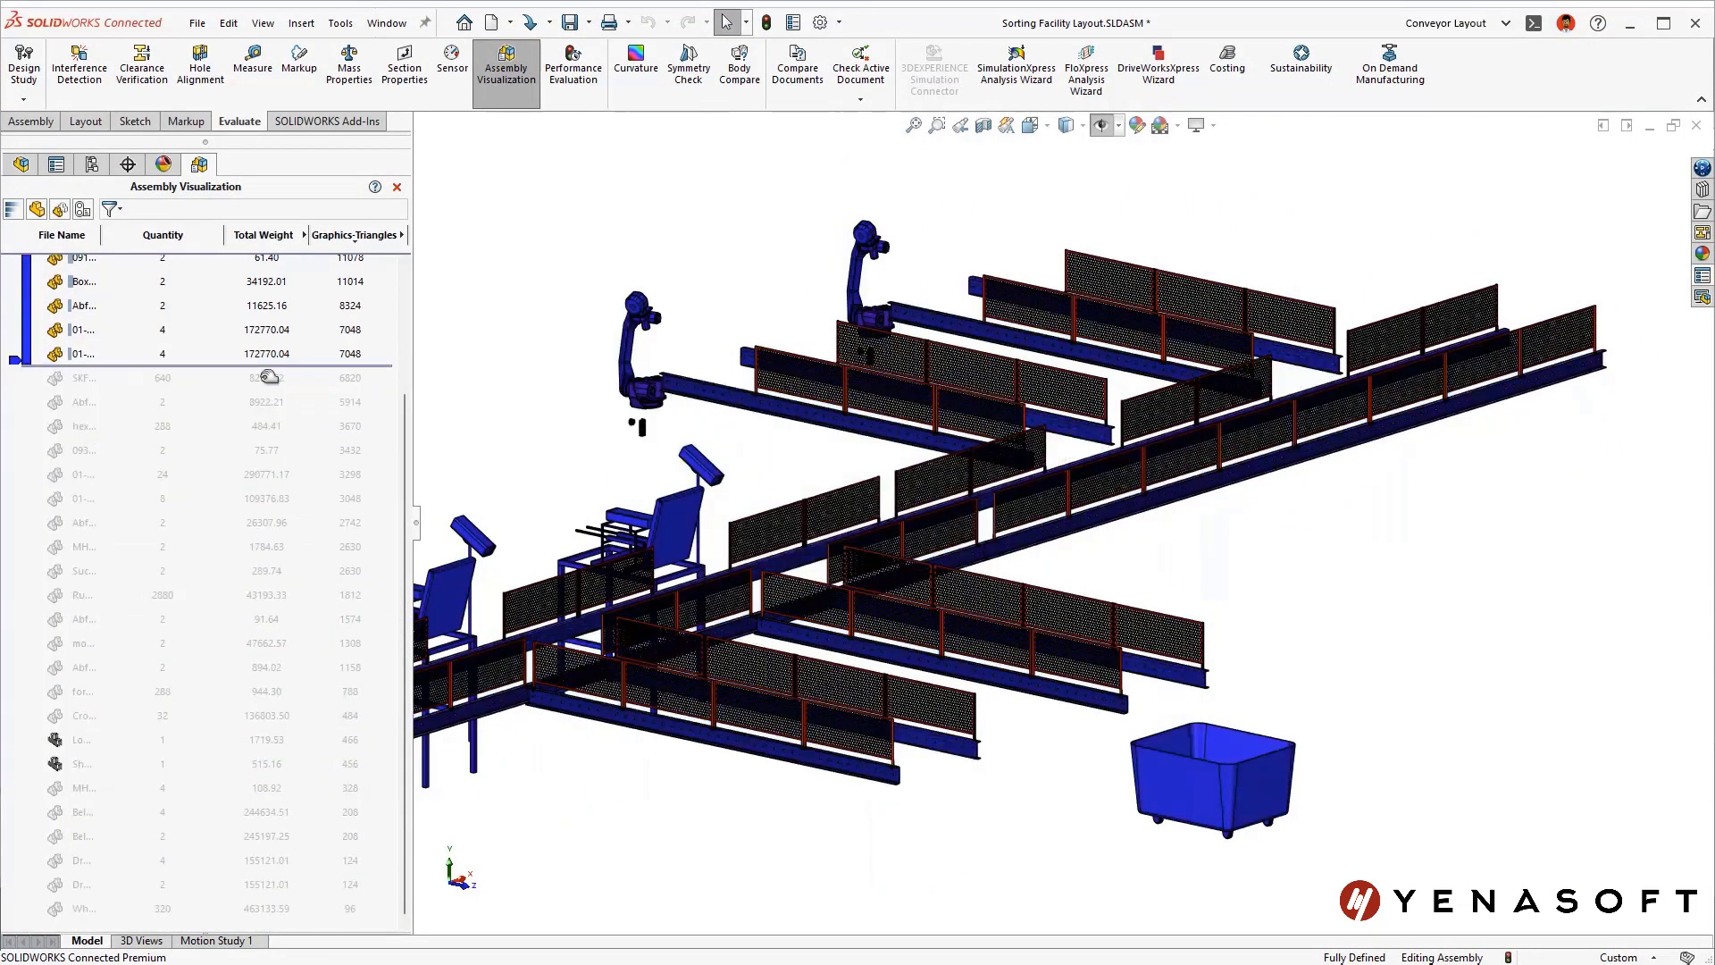
mouse_move(474, 377)
middle_mouse_down("shift")
mouse_move(612, 368)
mouse_move(686, 308)
middle_mouse_up("shift")
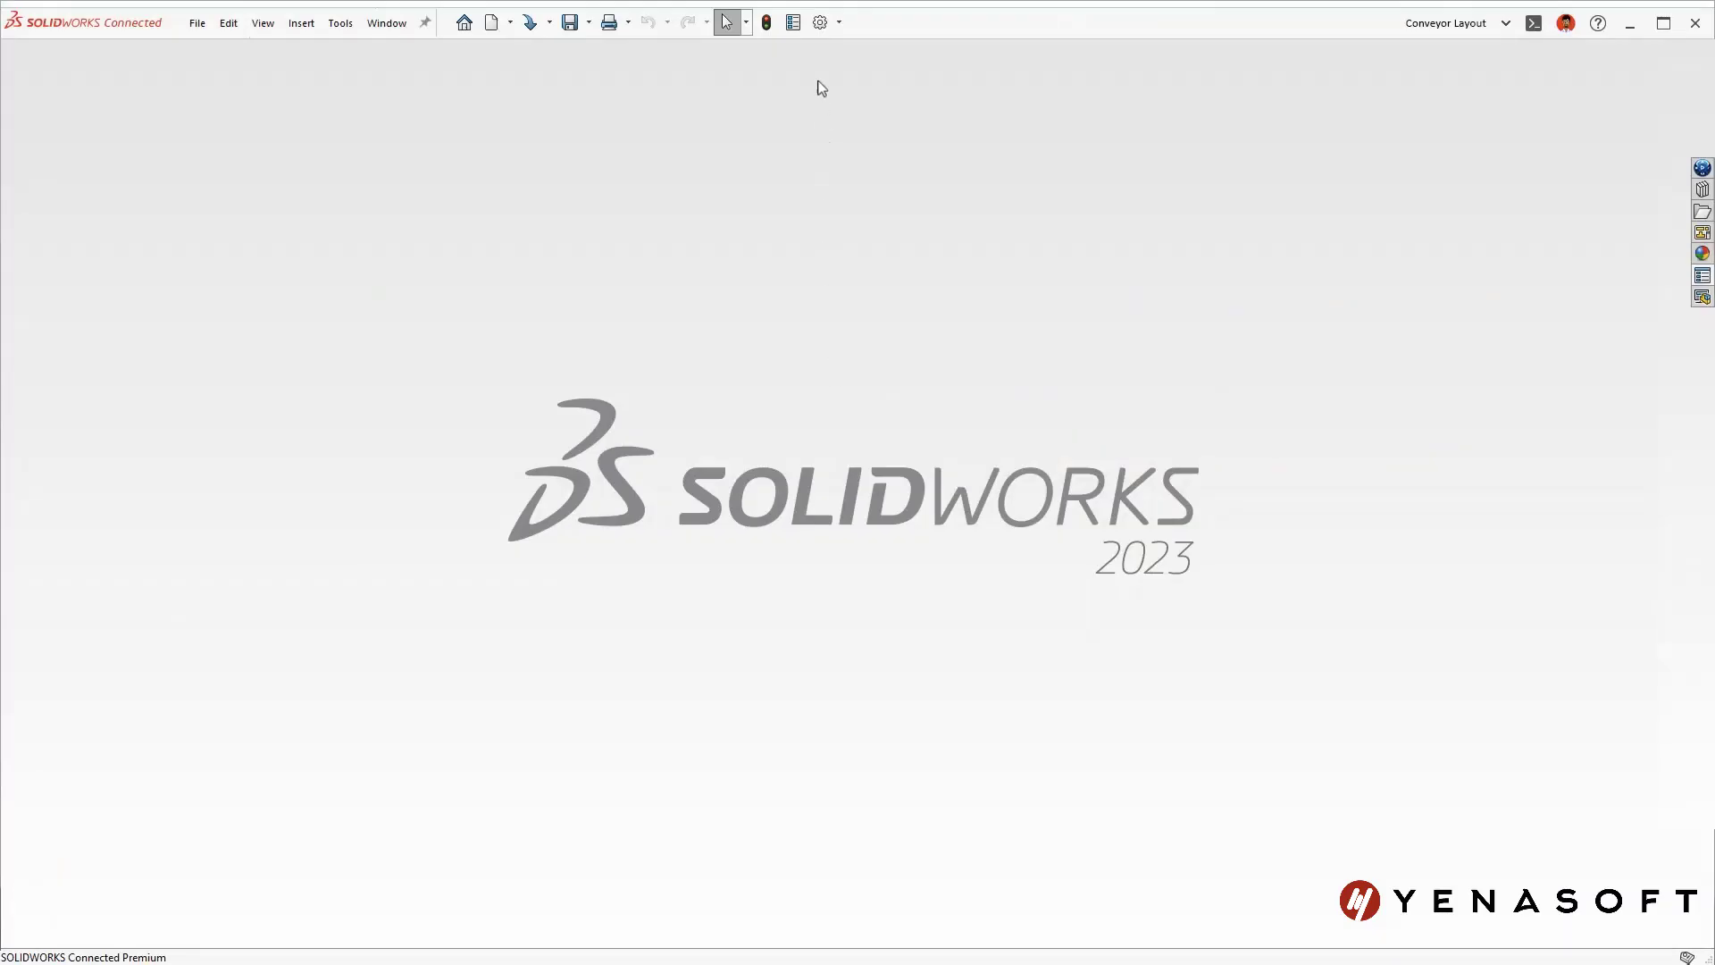
- Turn on Performance > Automatically optimize resolved mode, then open Sorting Facility Layout_Final.SLDASM
left_click(820, 23)
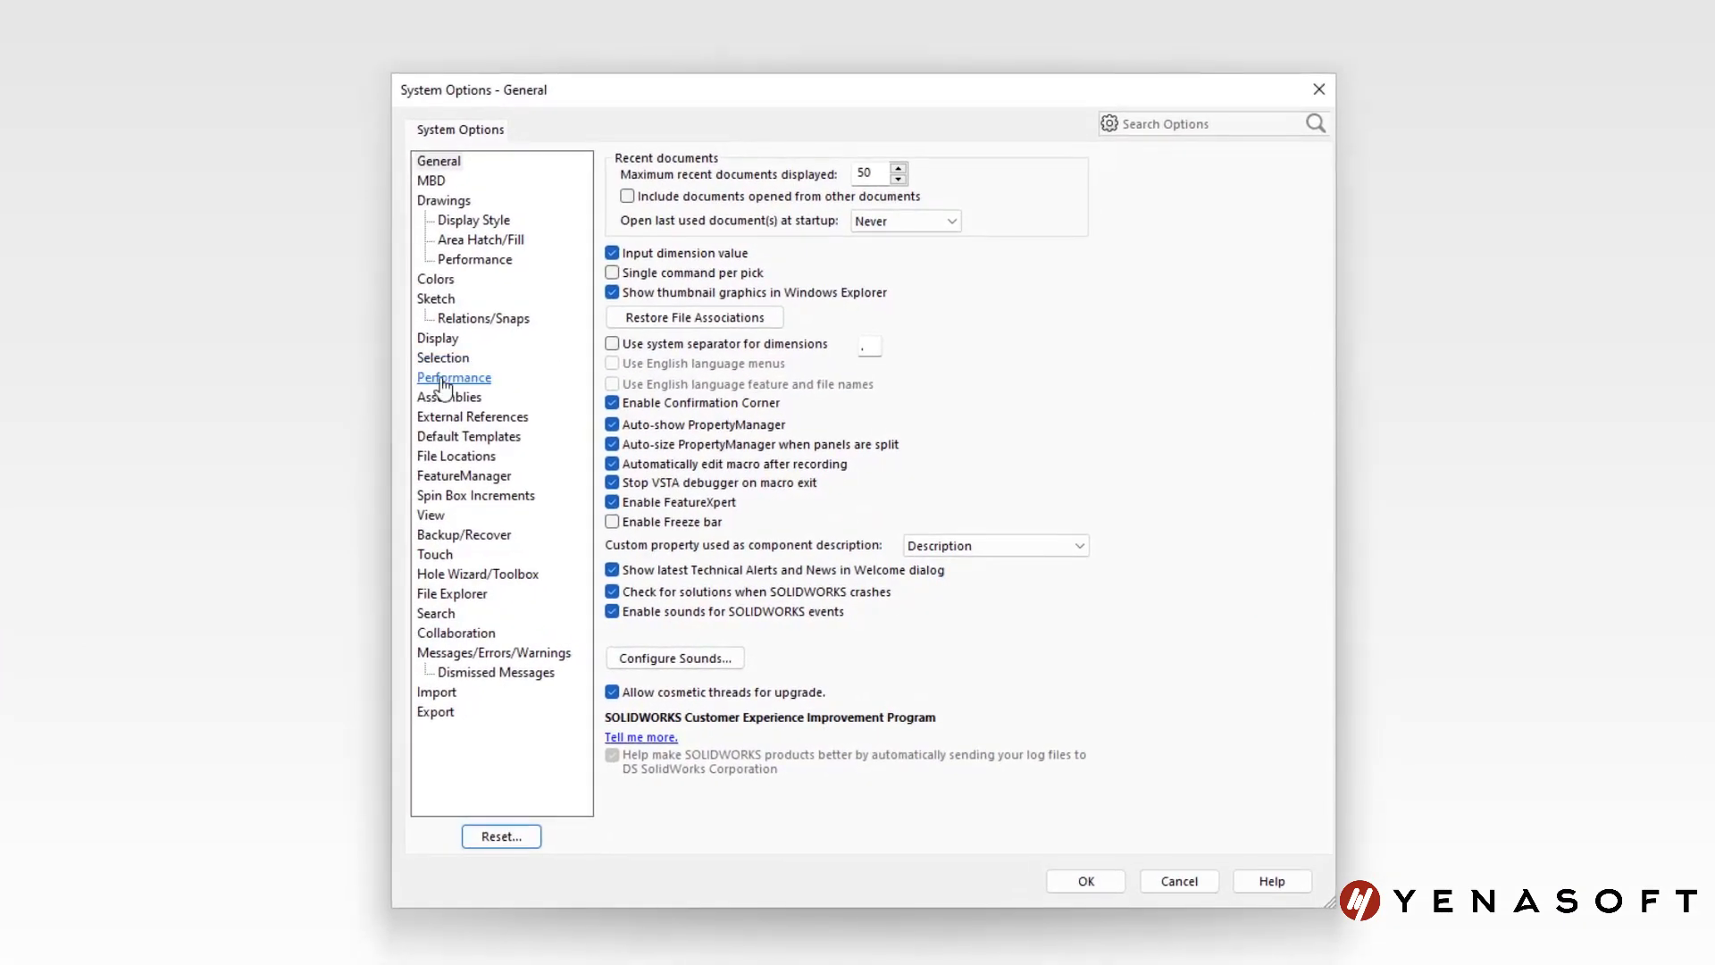
left_click(443, 384)
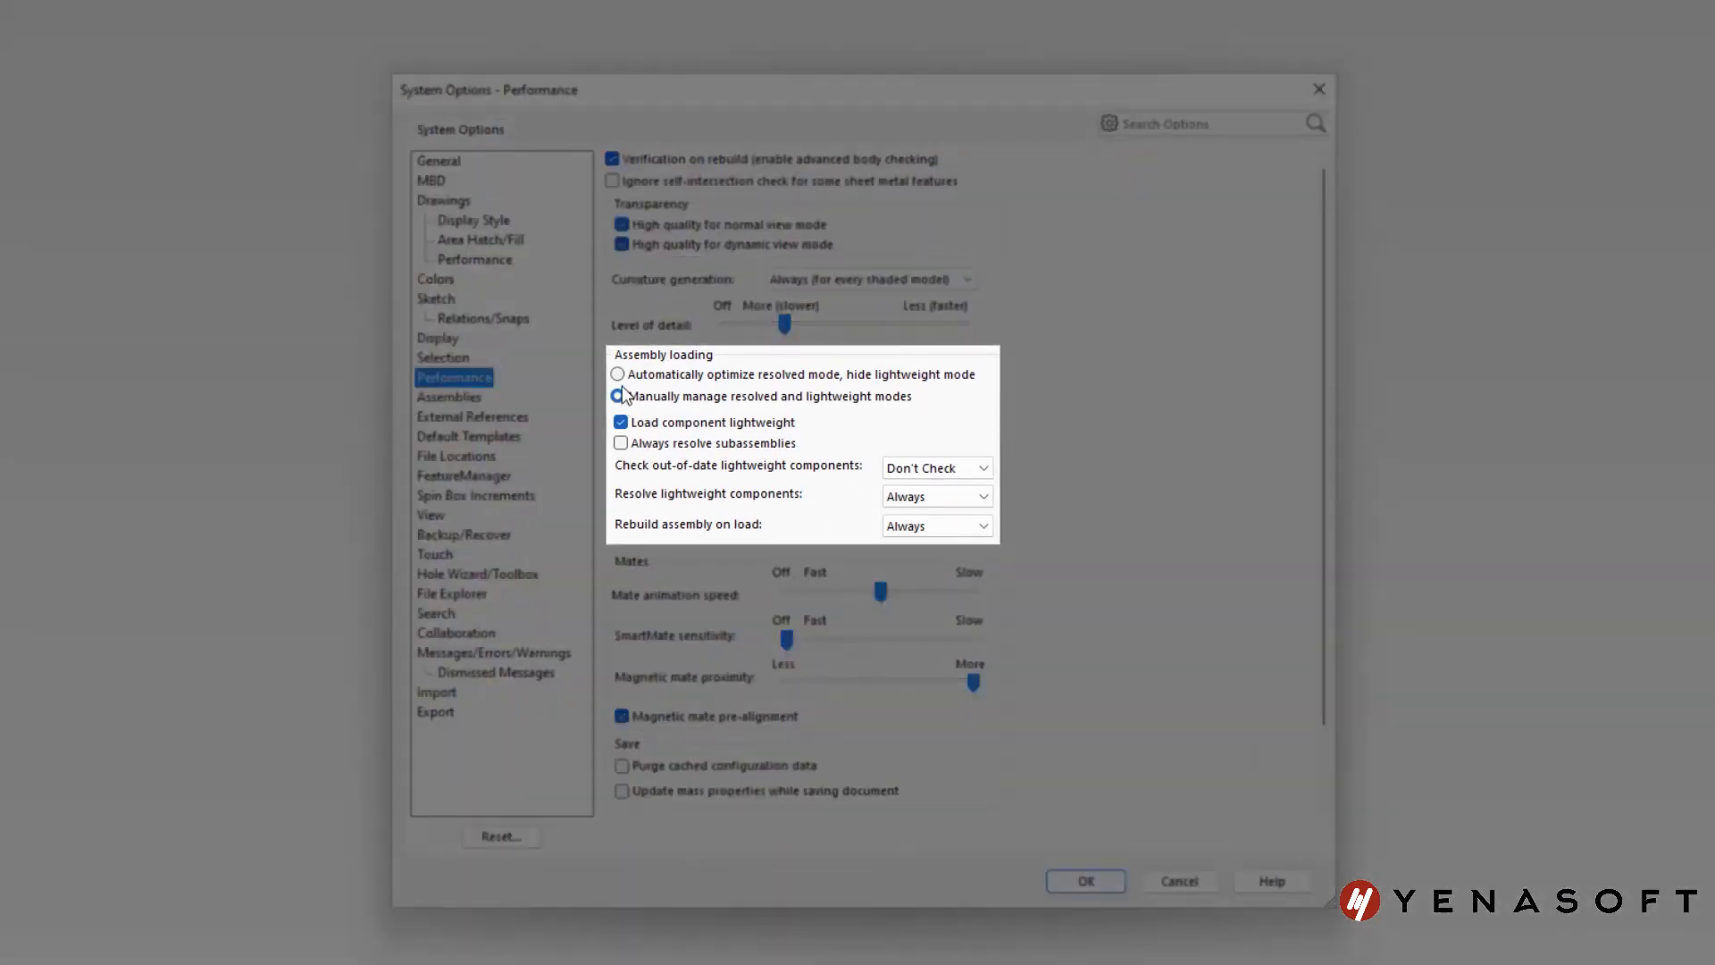
left_click(619, 375)
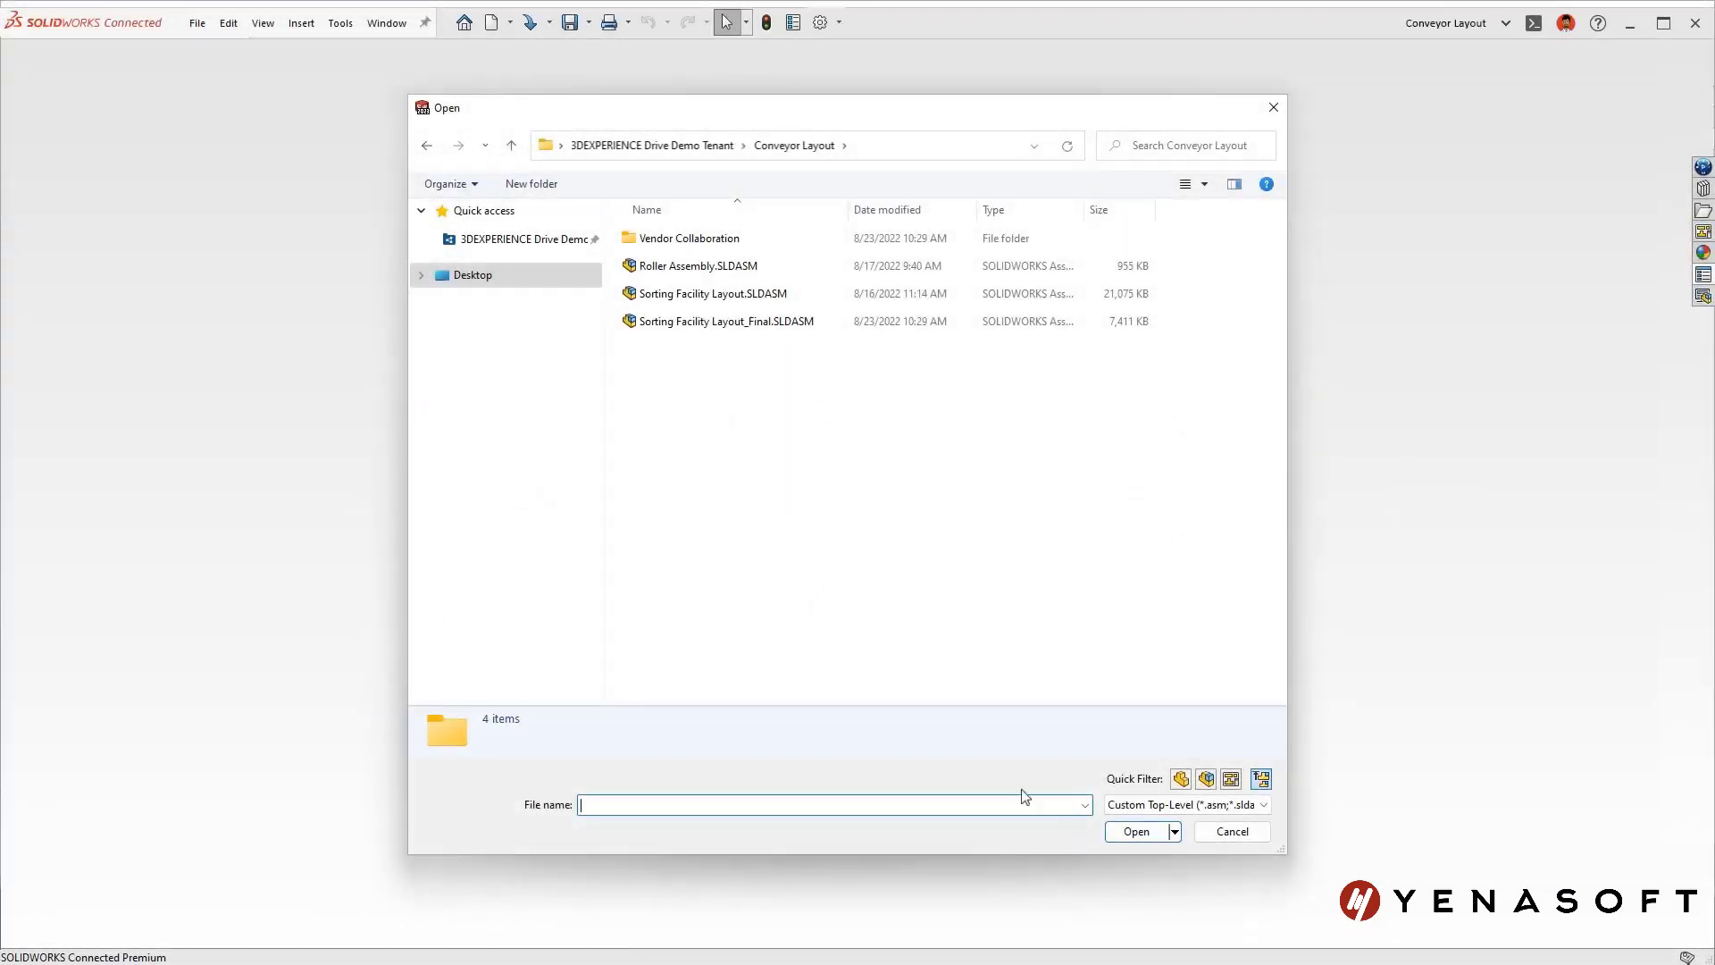
left_click(751, 328)
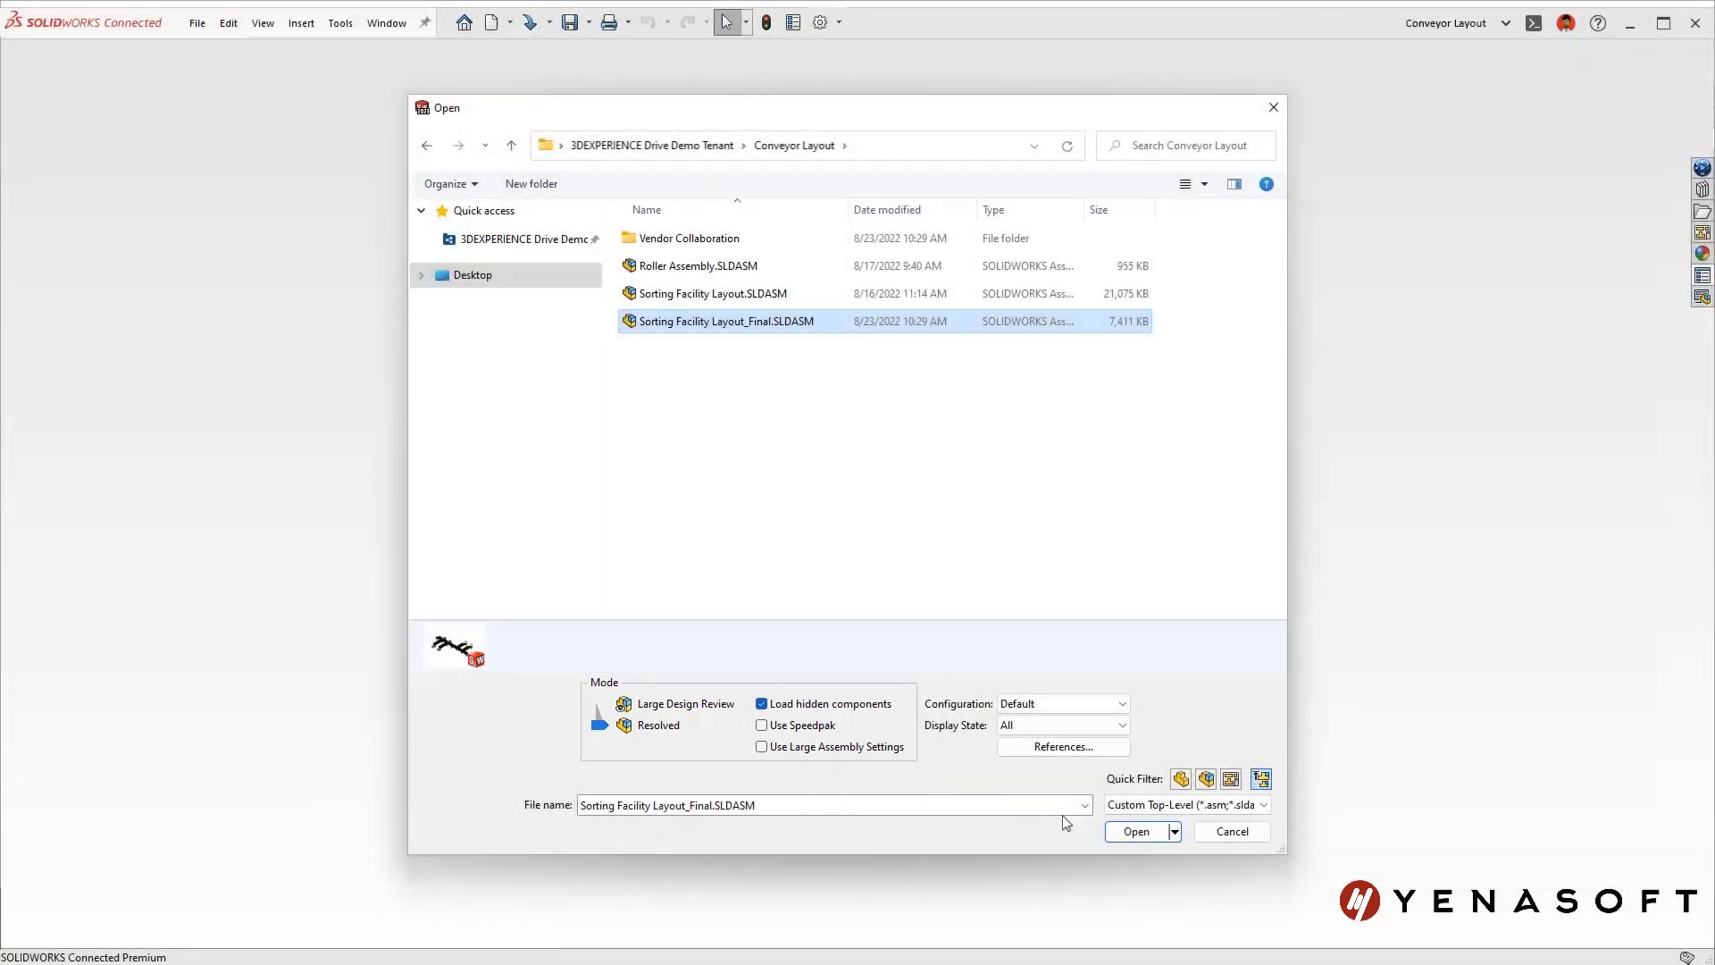
left_click(1127, 833)
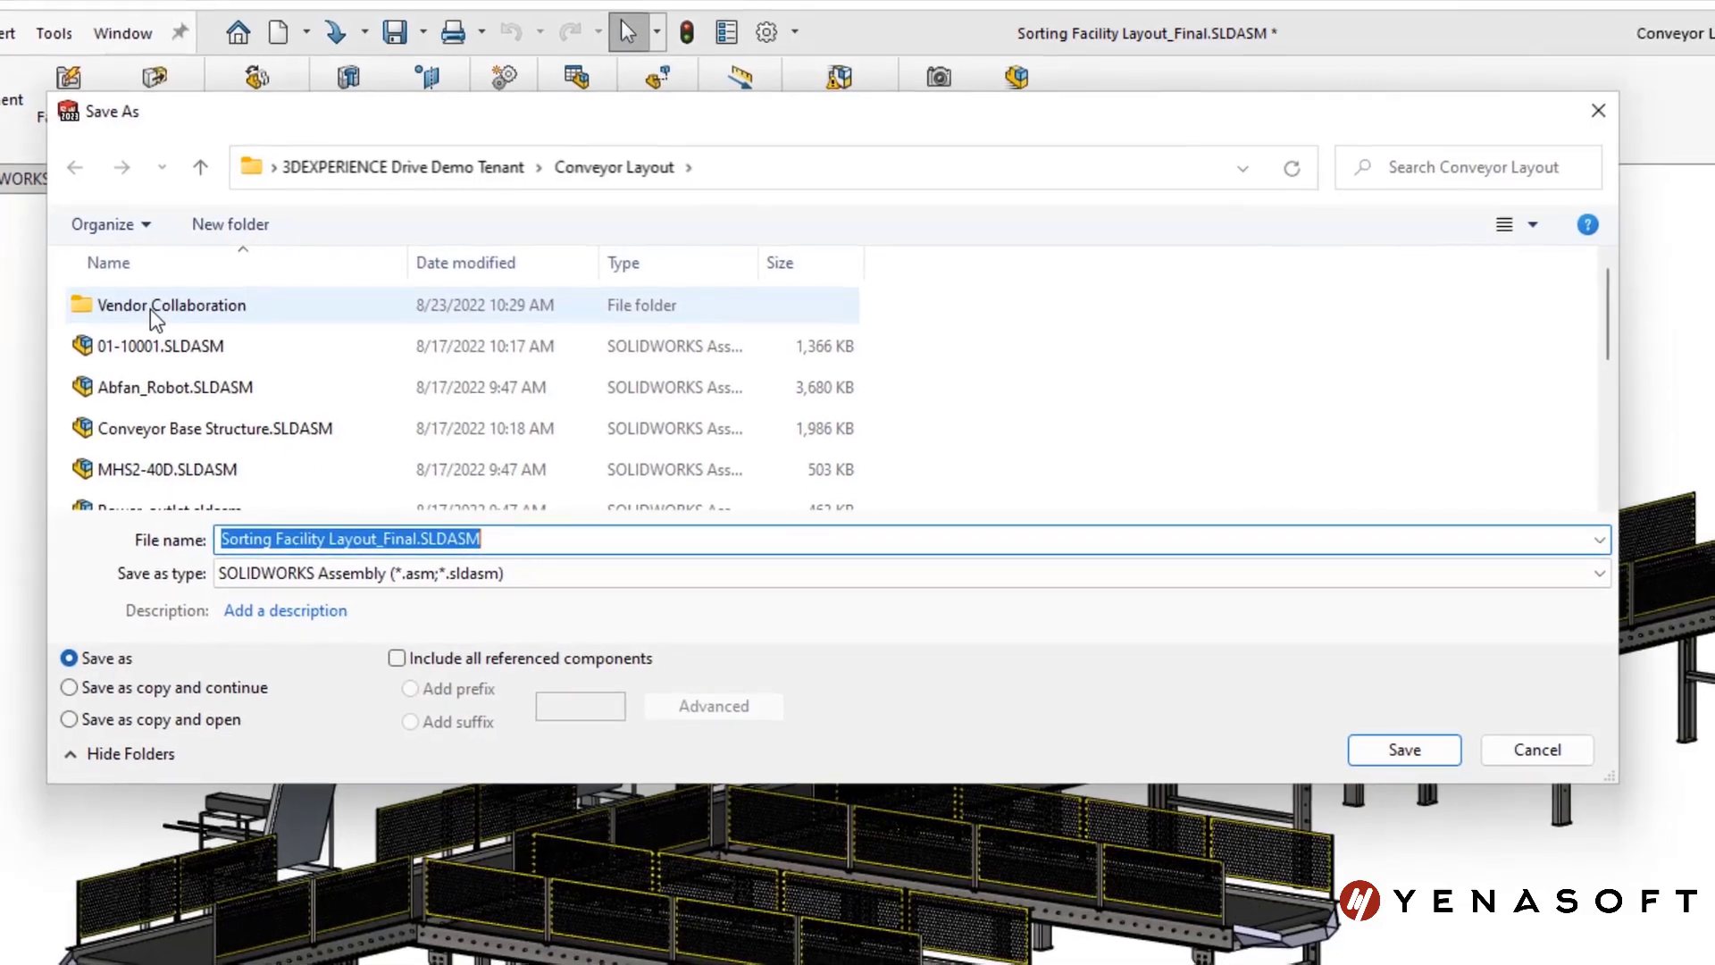
- Save the layout as STEP AP214 in the Vendor Collaboration folder, accepting the export options
double_click(150, 308)
left_click(446, 529)
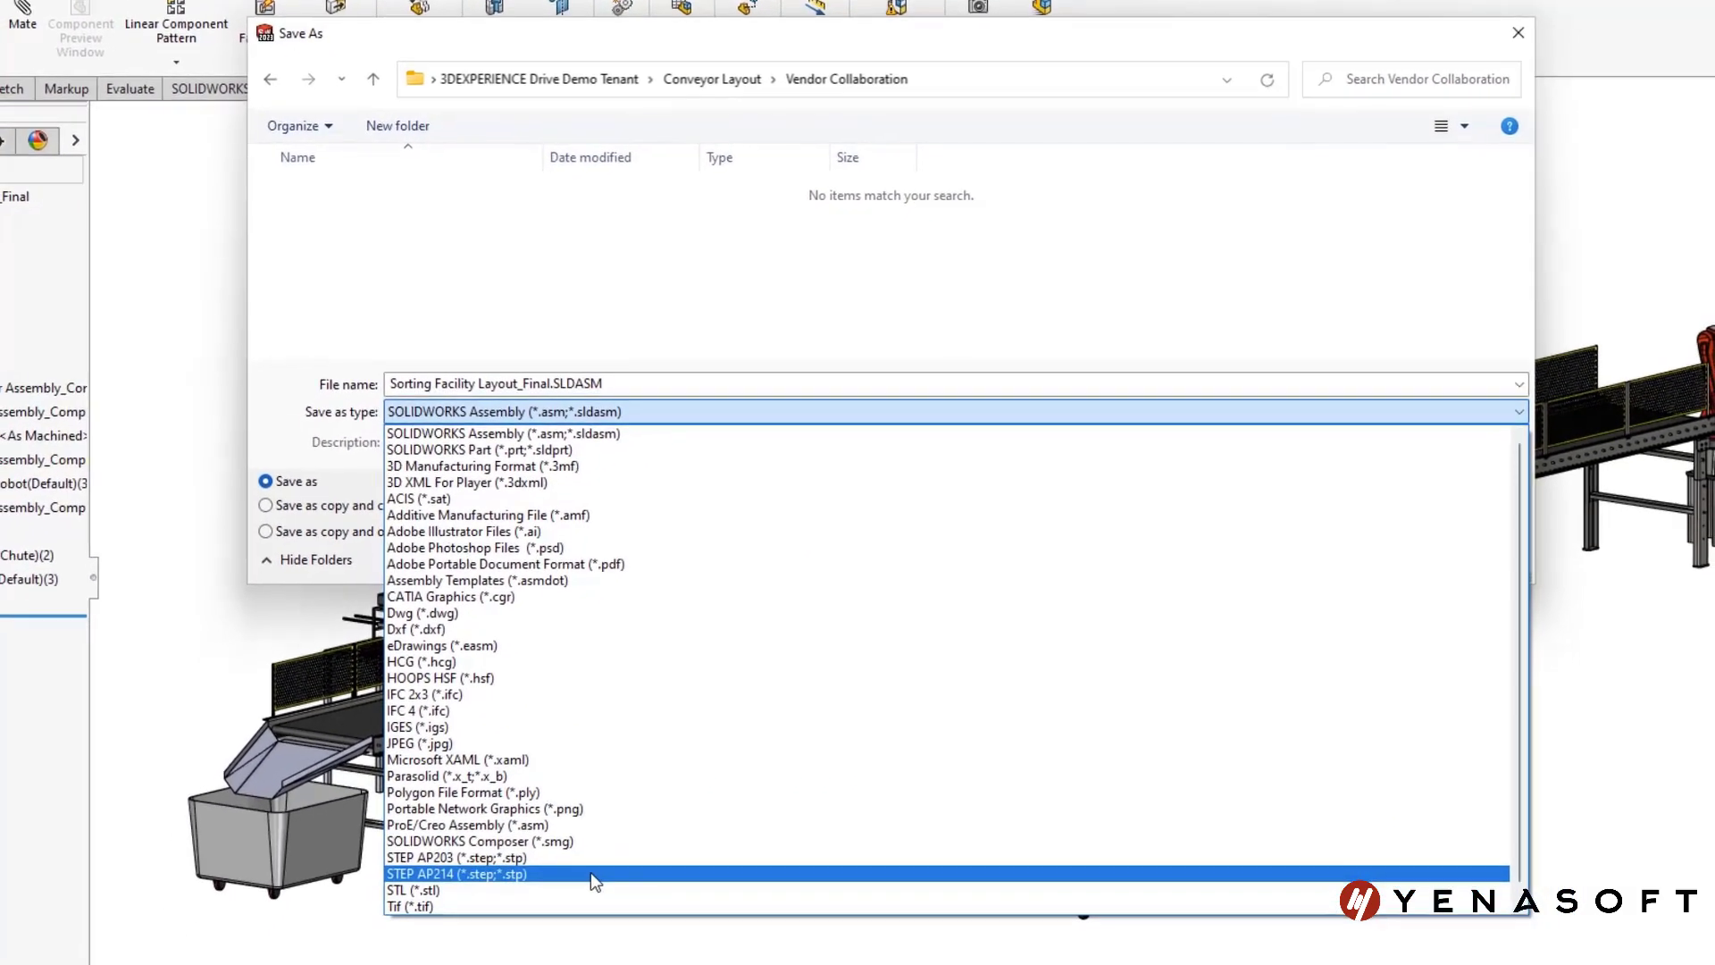
left_click(580, 898)
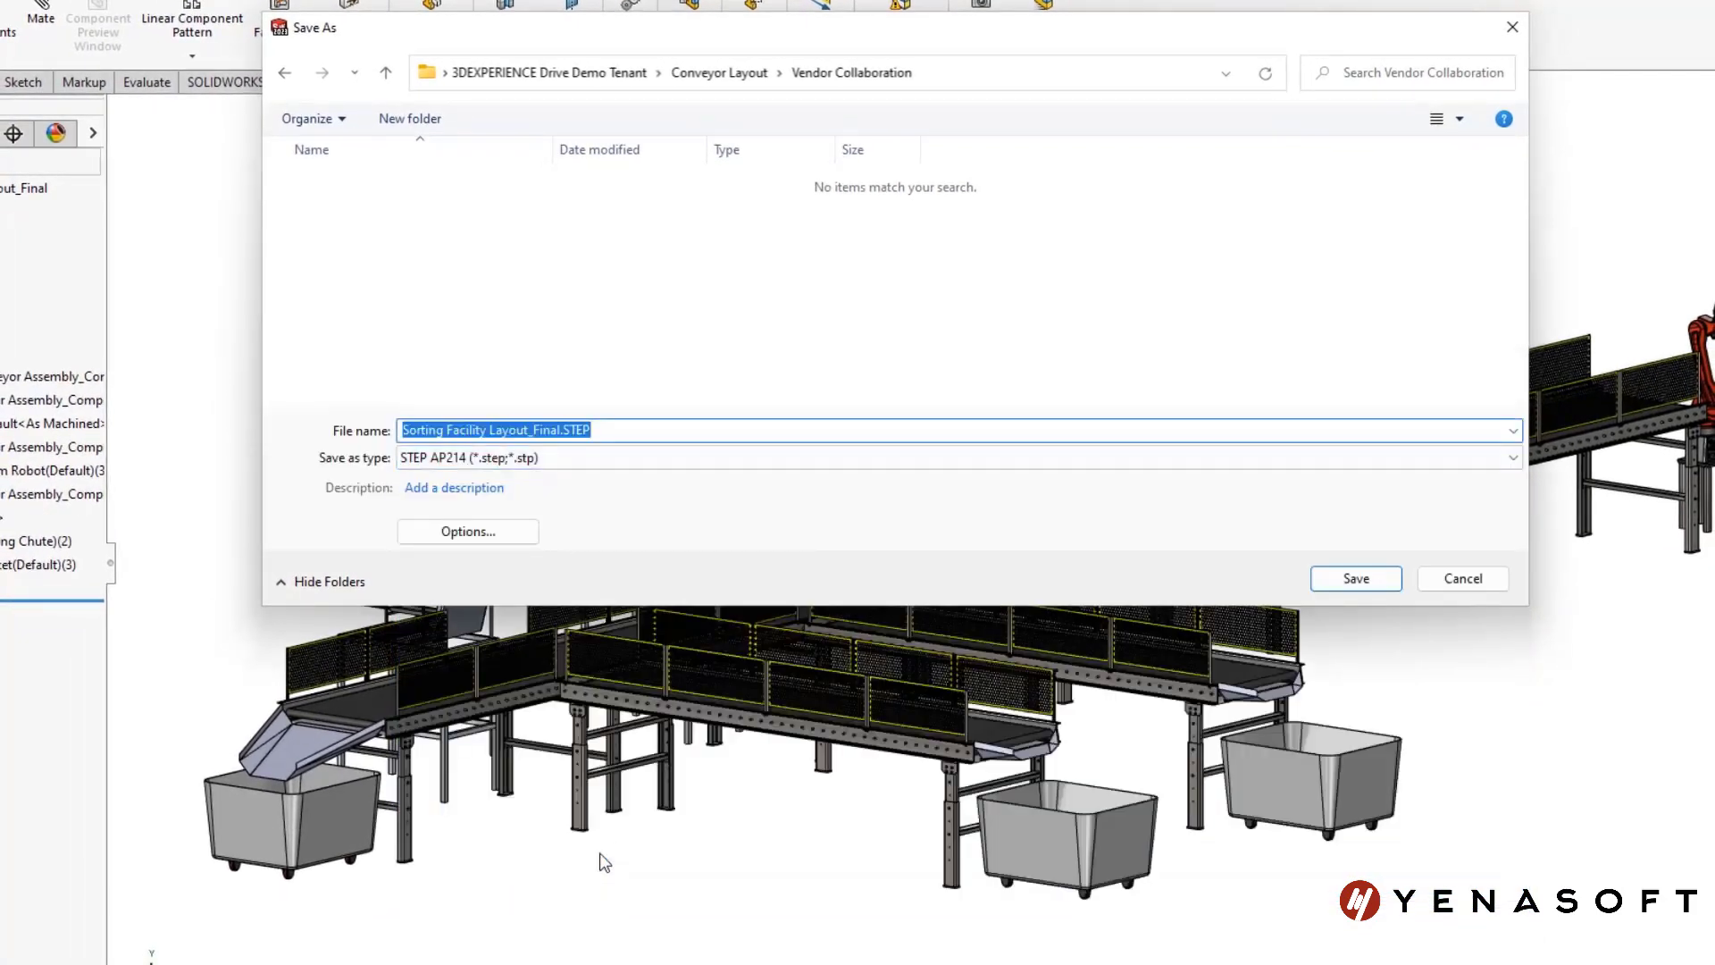
left_click(490, 532)
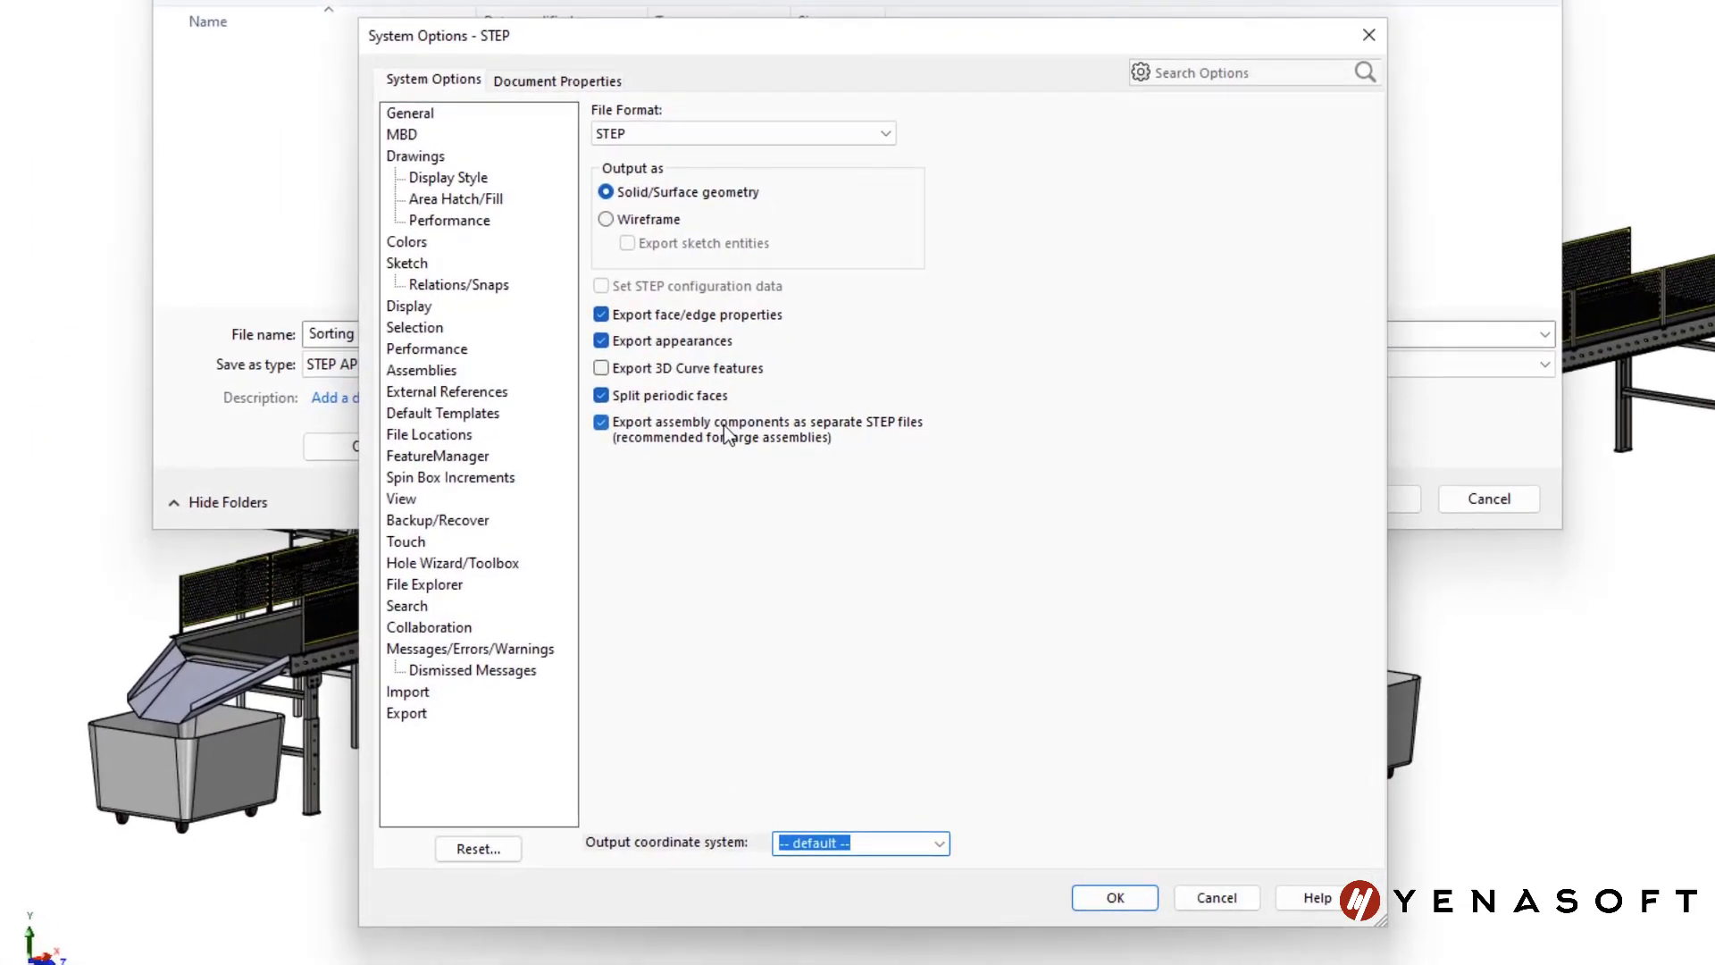
left_click(1108, 897)
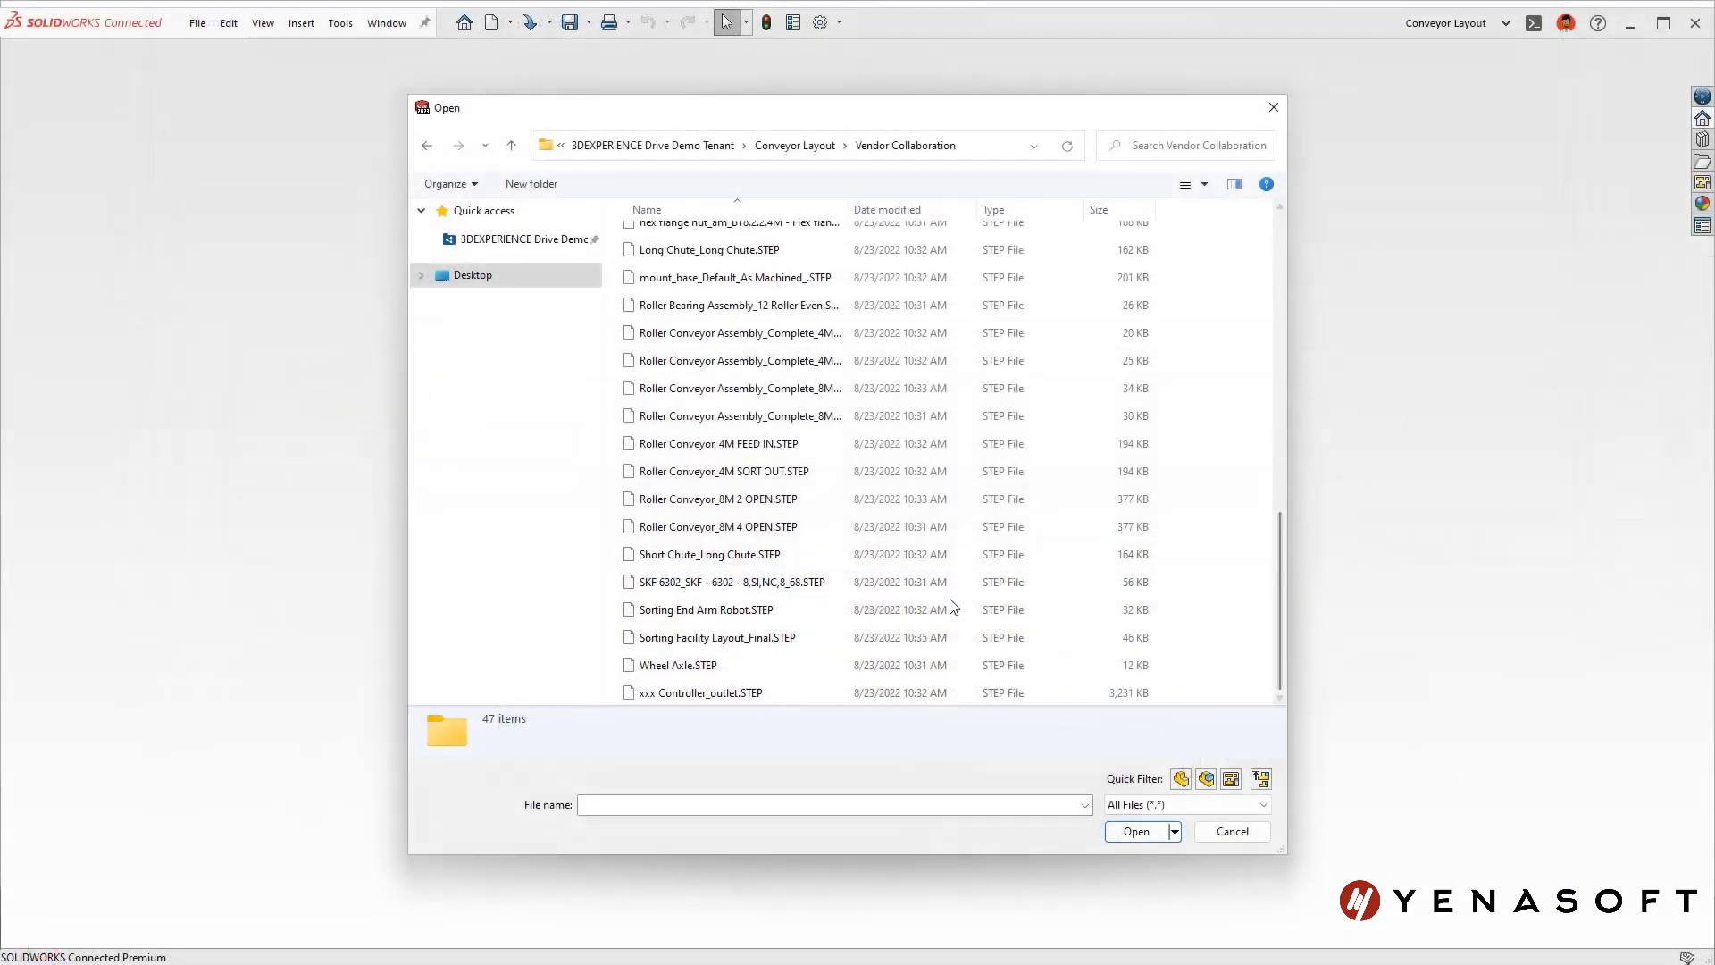
- Open Sorting Facility Layout_Final.STEP, zoom to fit, and expand the Roller Conveyor Assembly node
left_click(1127, 862)
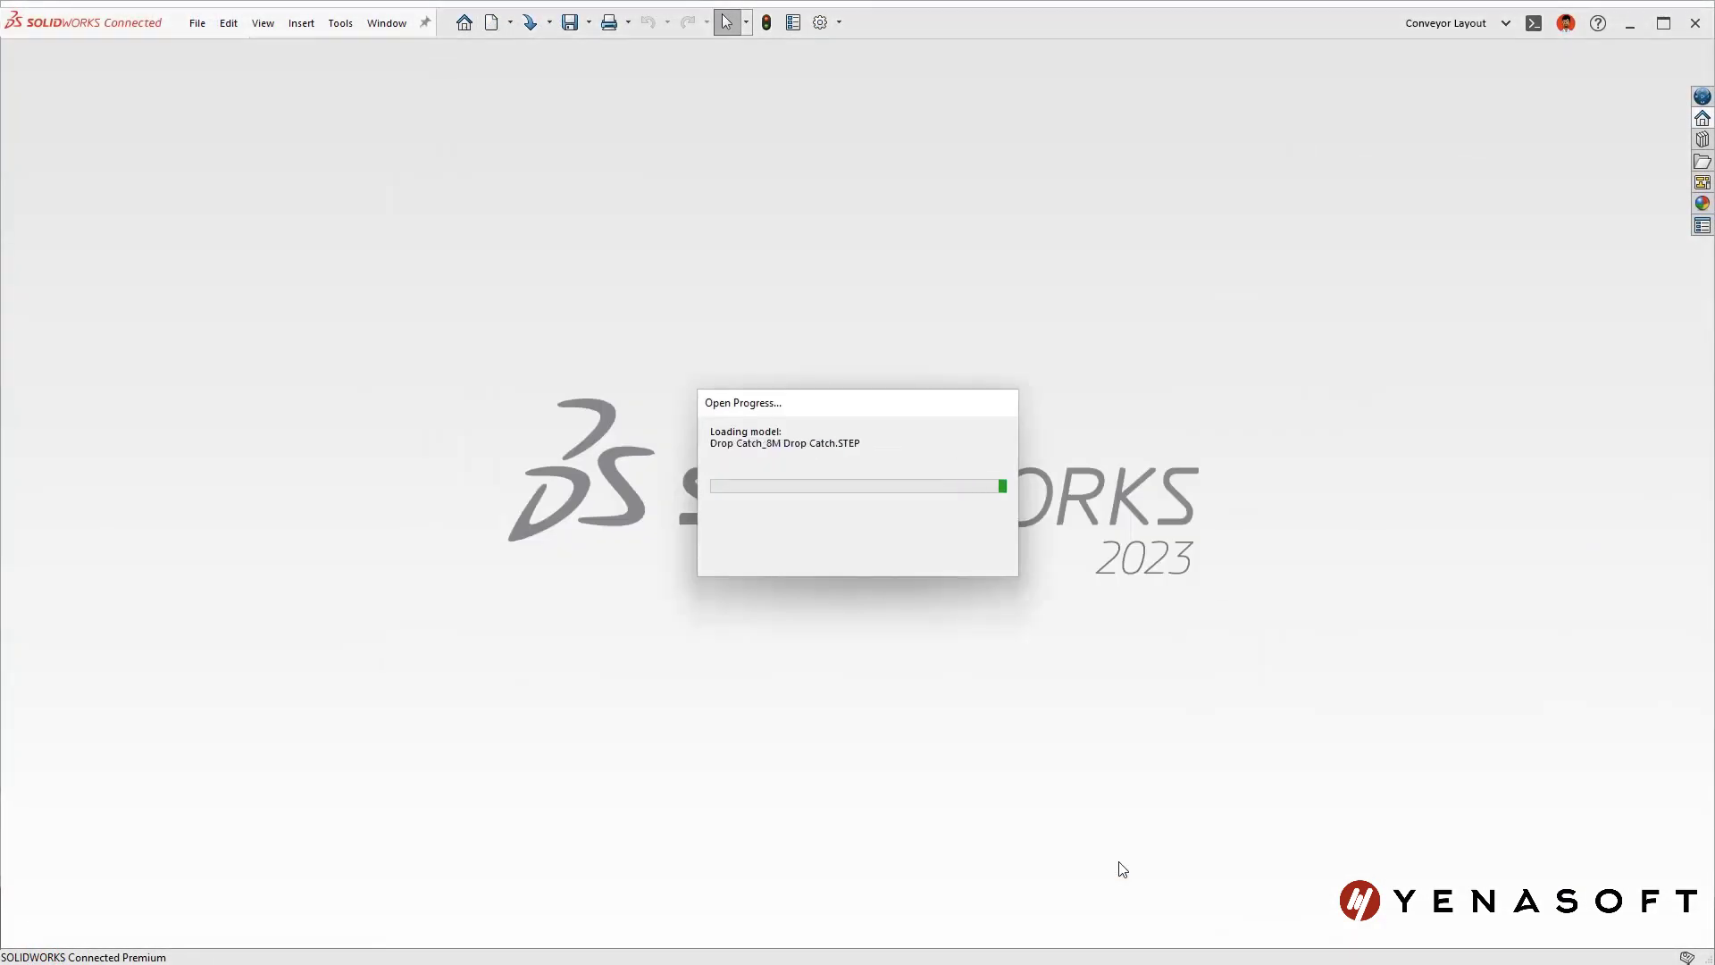
key("f")
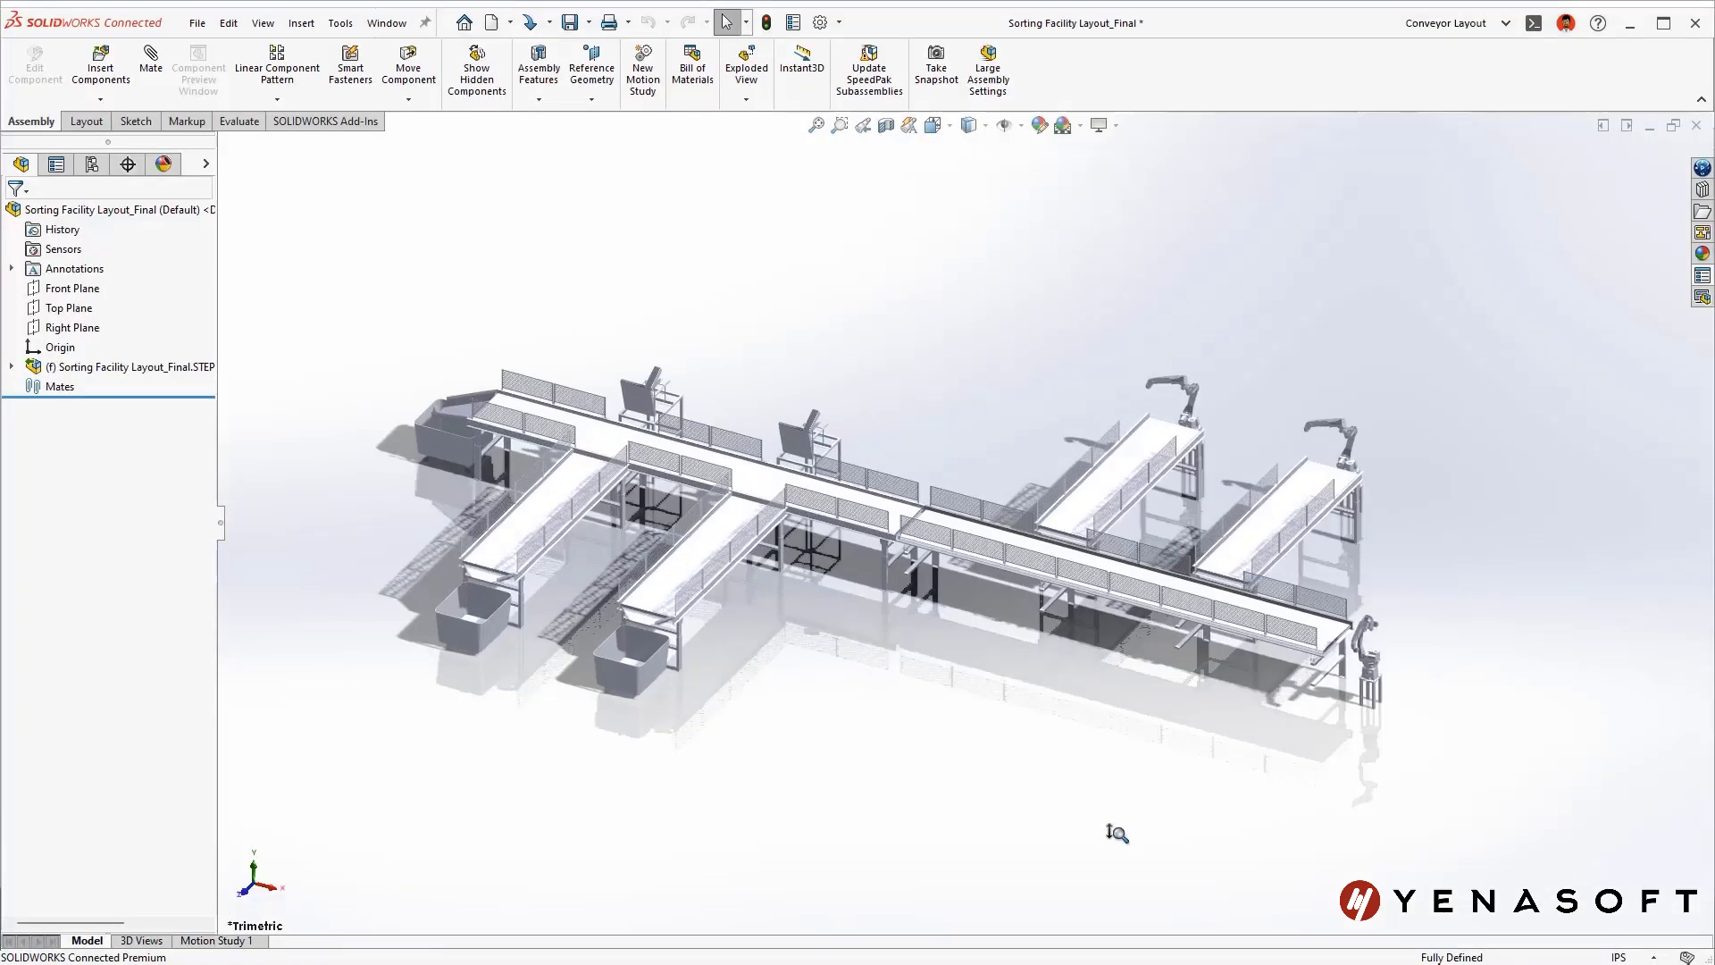
left_click(12, 368)
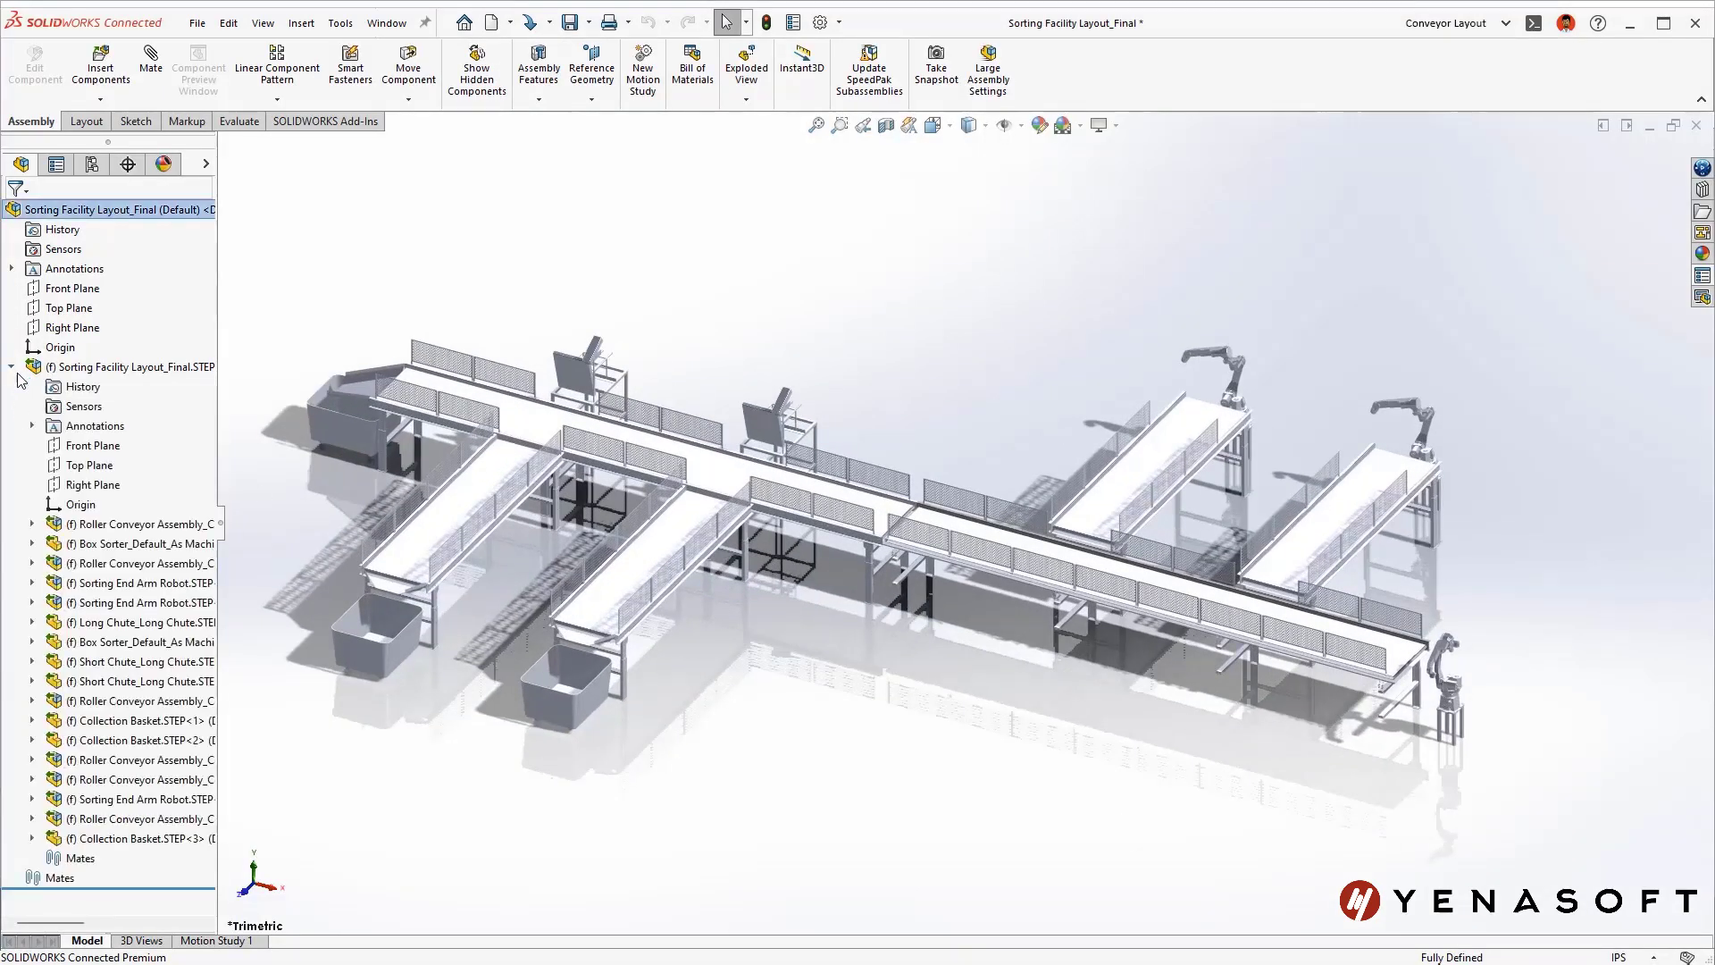
left_click(32, 525)
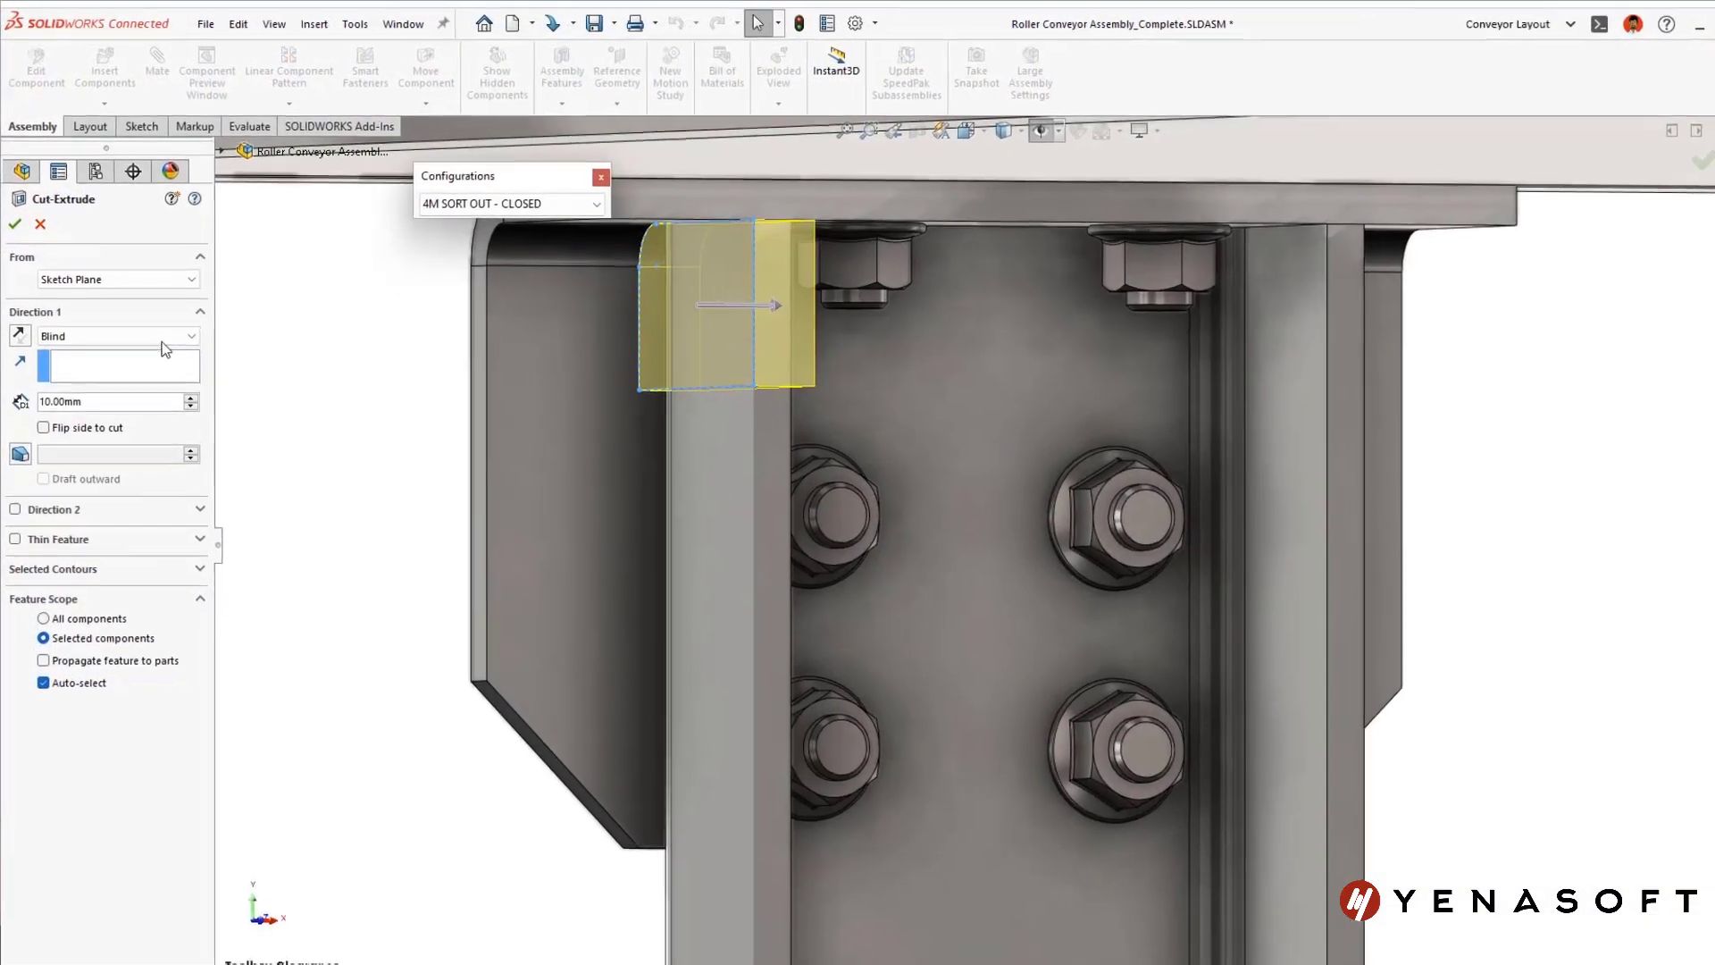
- Check the cut's Direction 1 end condition choices, then view the Performance system options
left_click(162, 340)
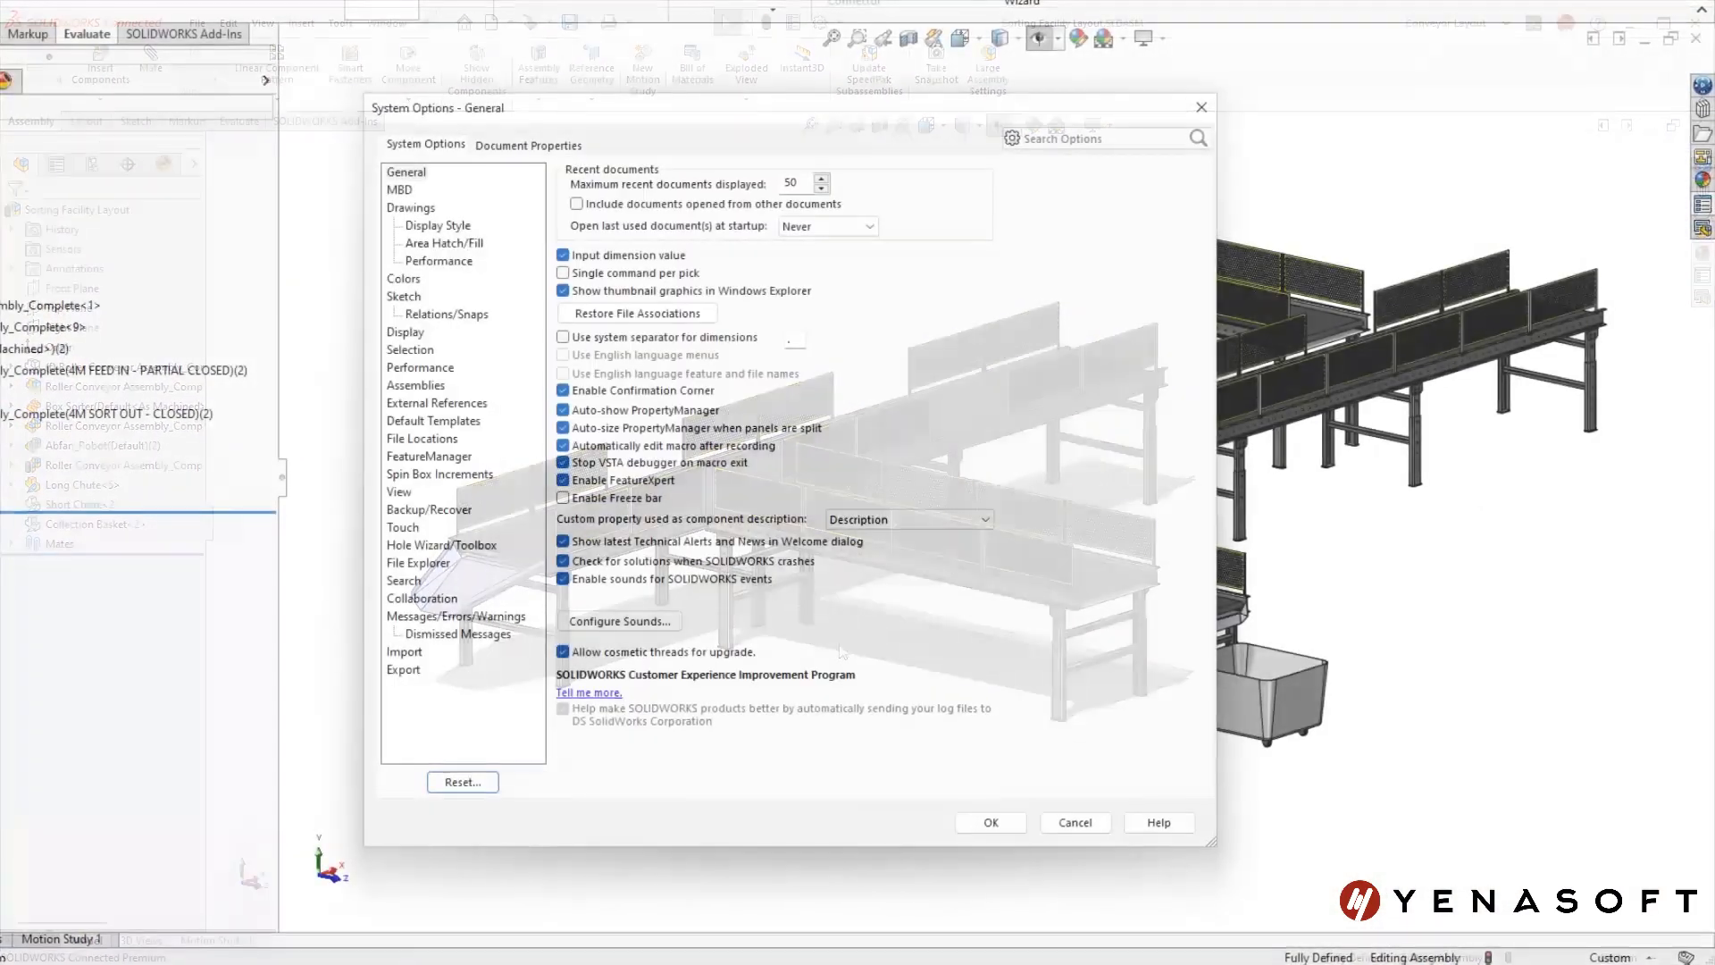
left_click(420, 367)
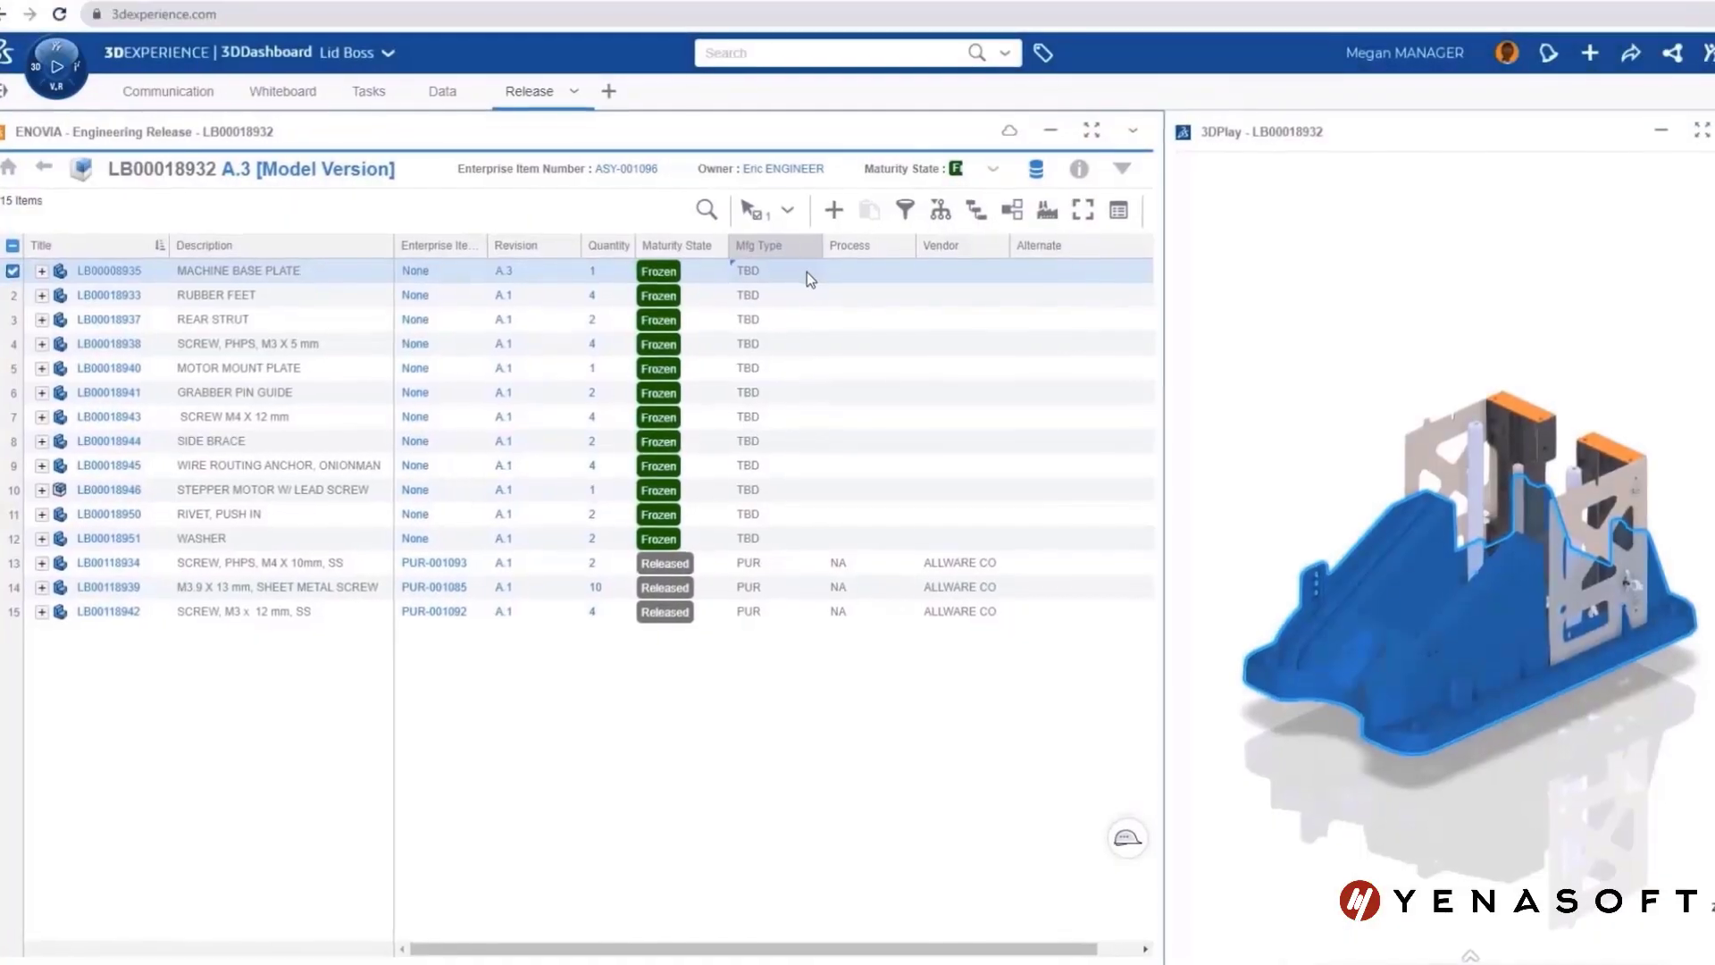
- Give the machine base plate Mfg Type MOL and Process INJECTION, then colour the items by Time Constraint
left_click(806, 273)
left_click(805, 362)
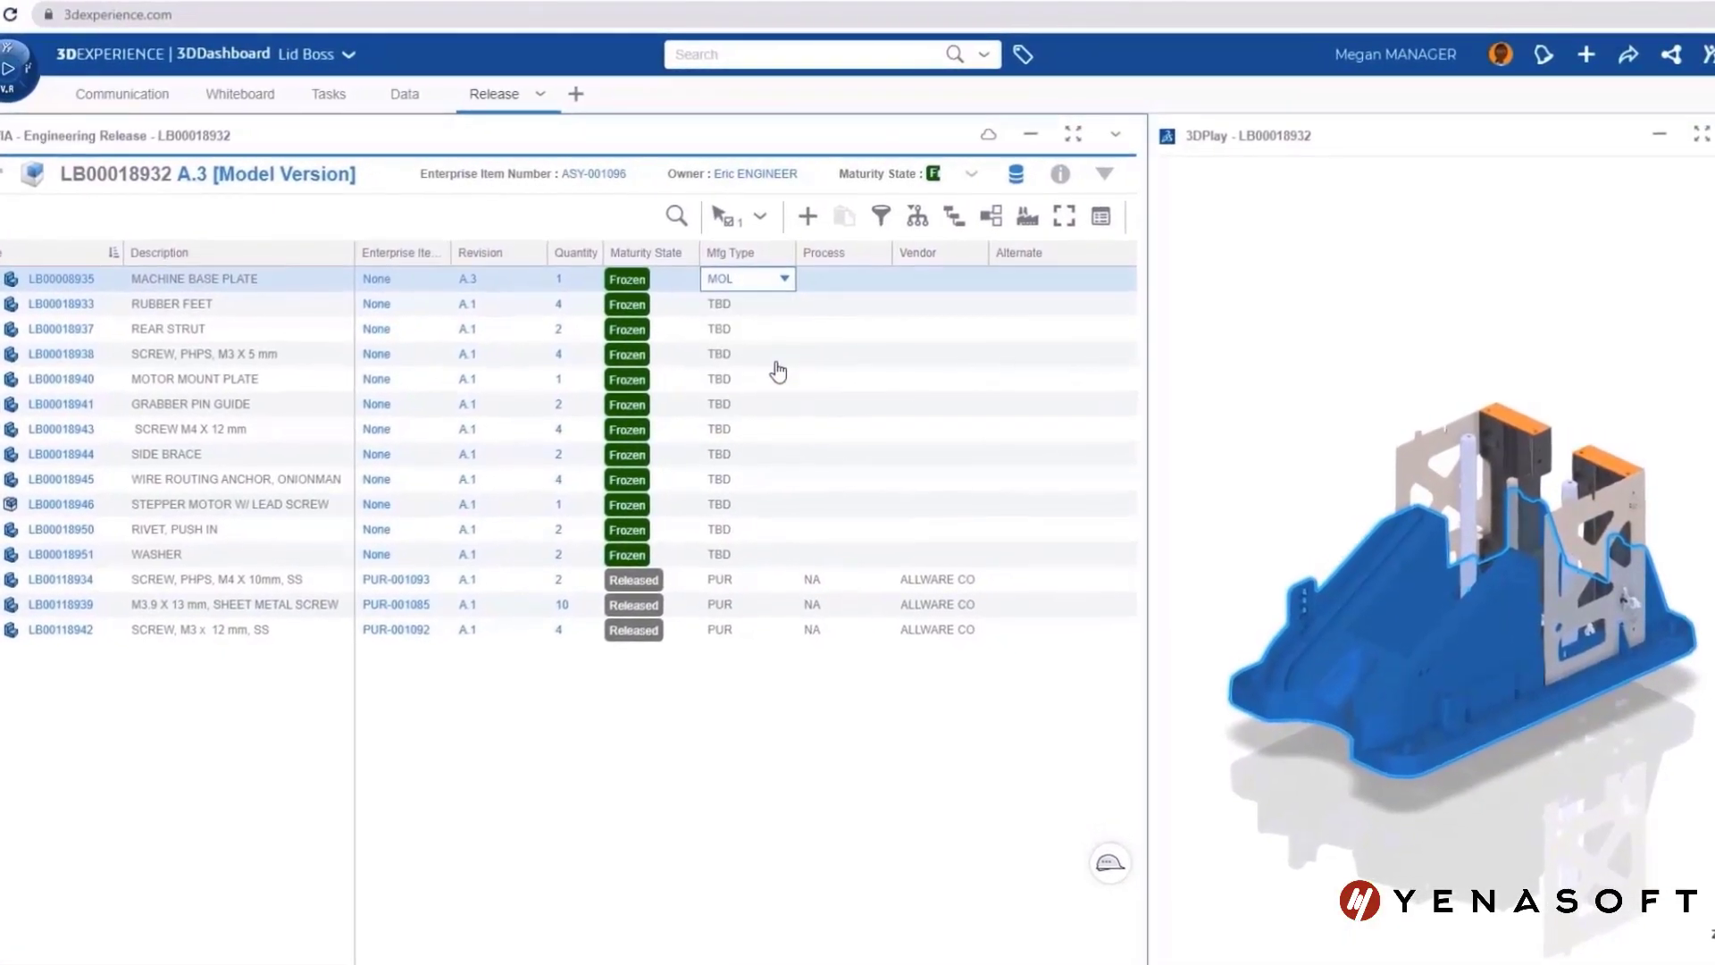
left_click(808, 278)
type("INJECTION")
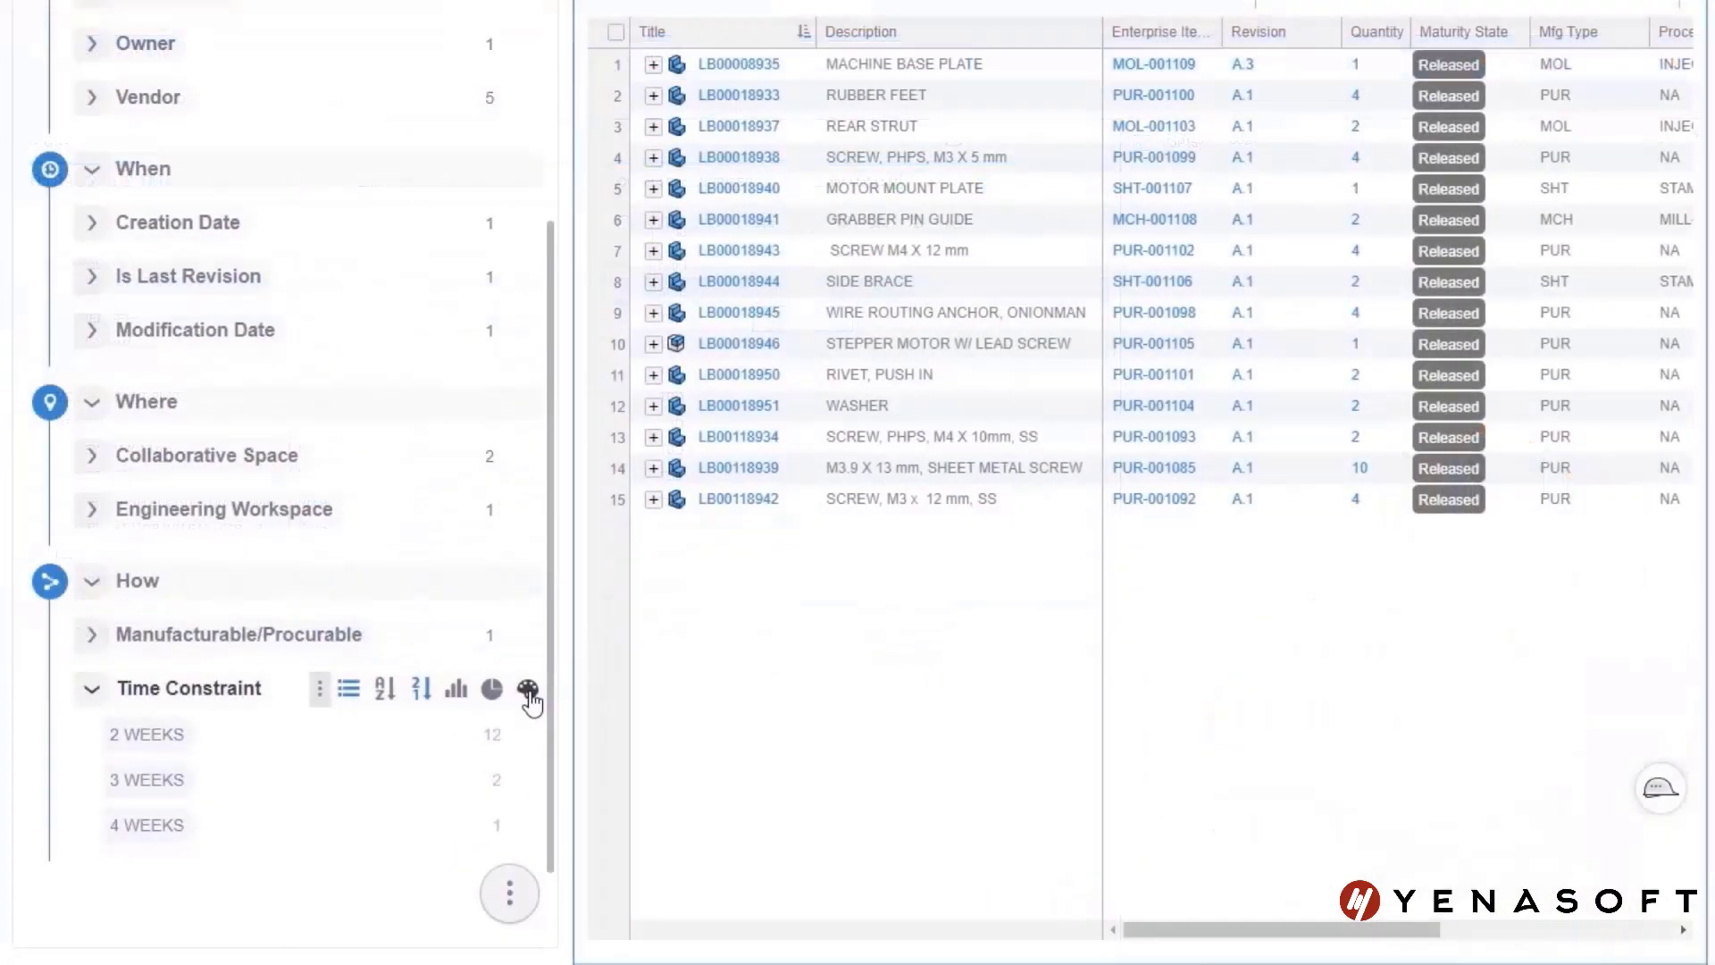
left_click(527, 690)
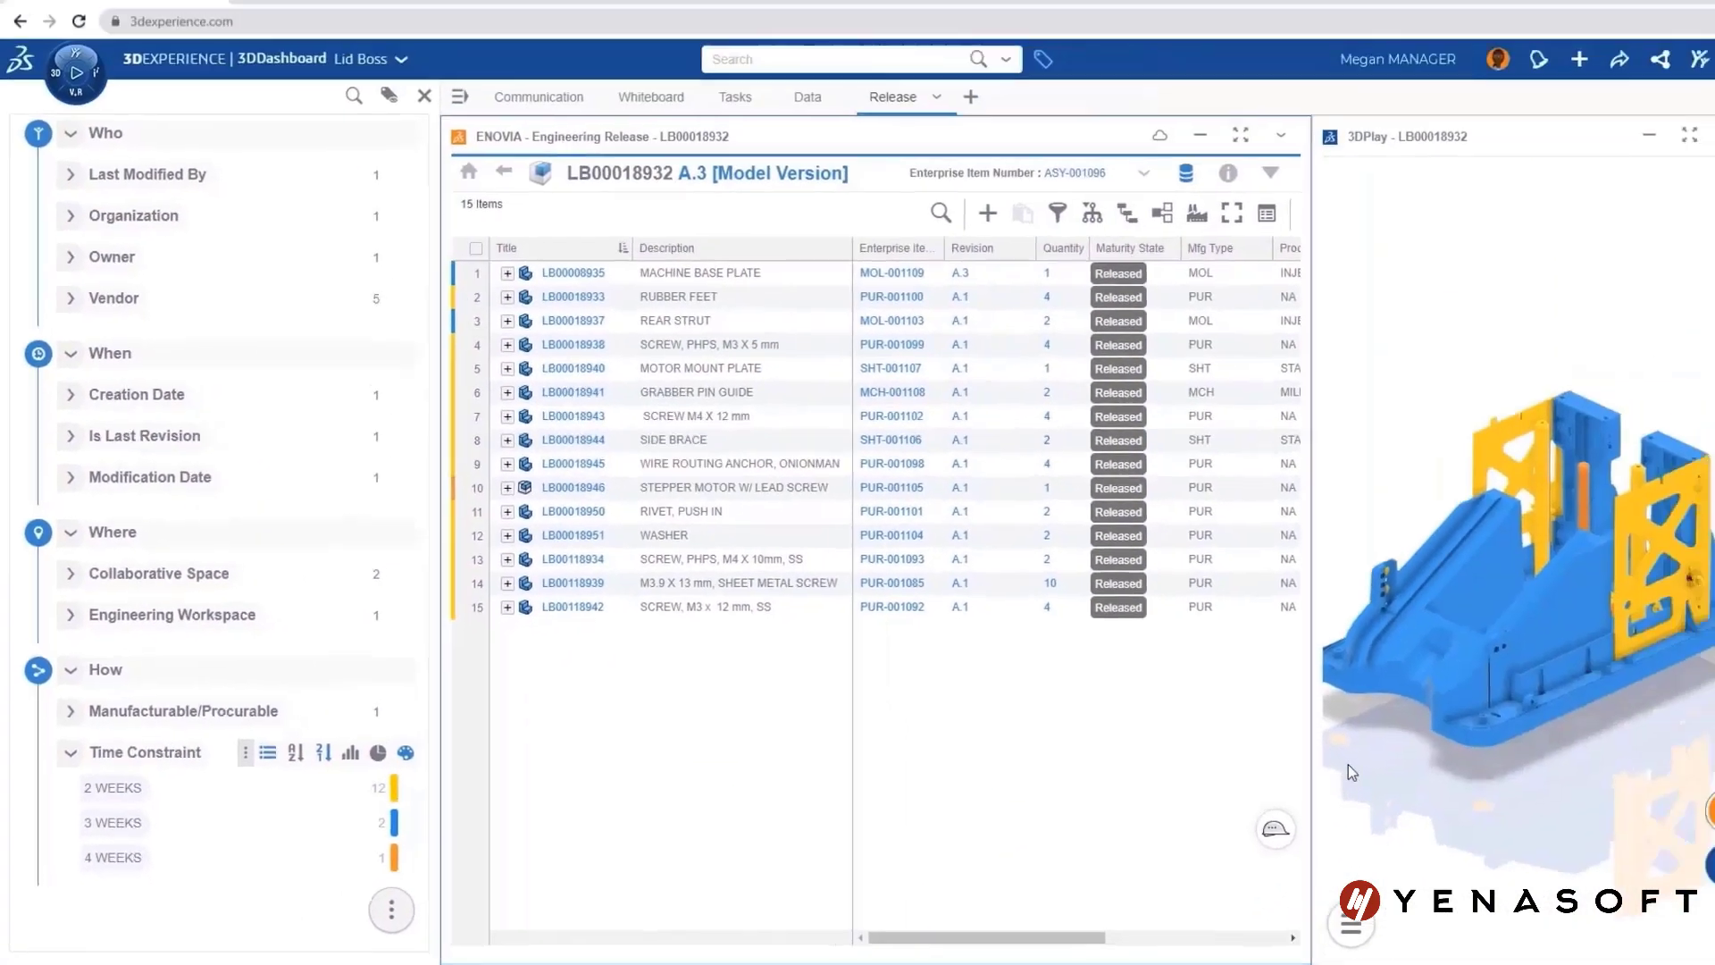